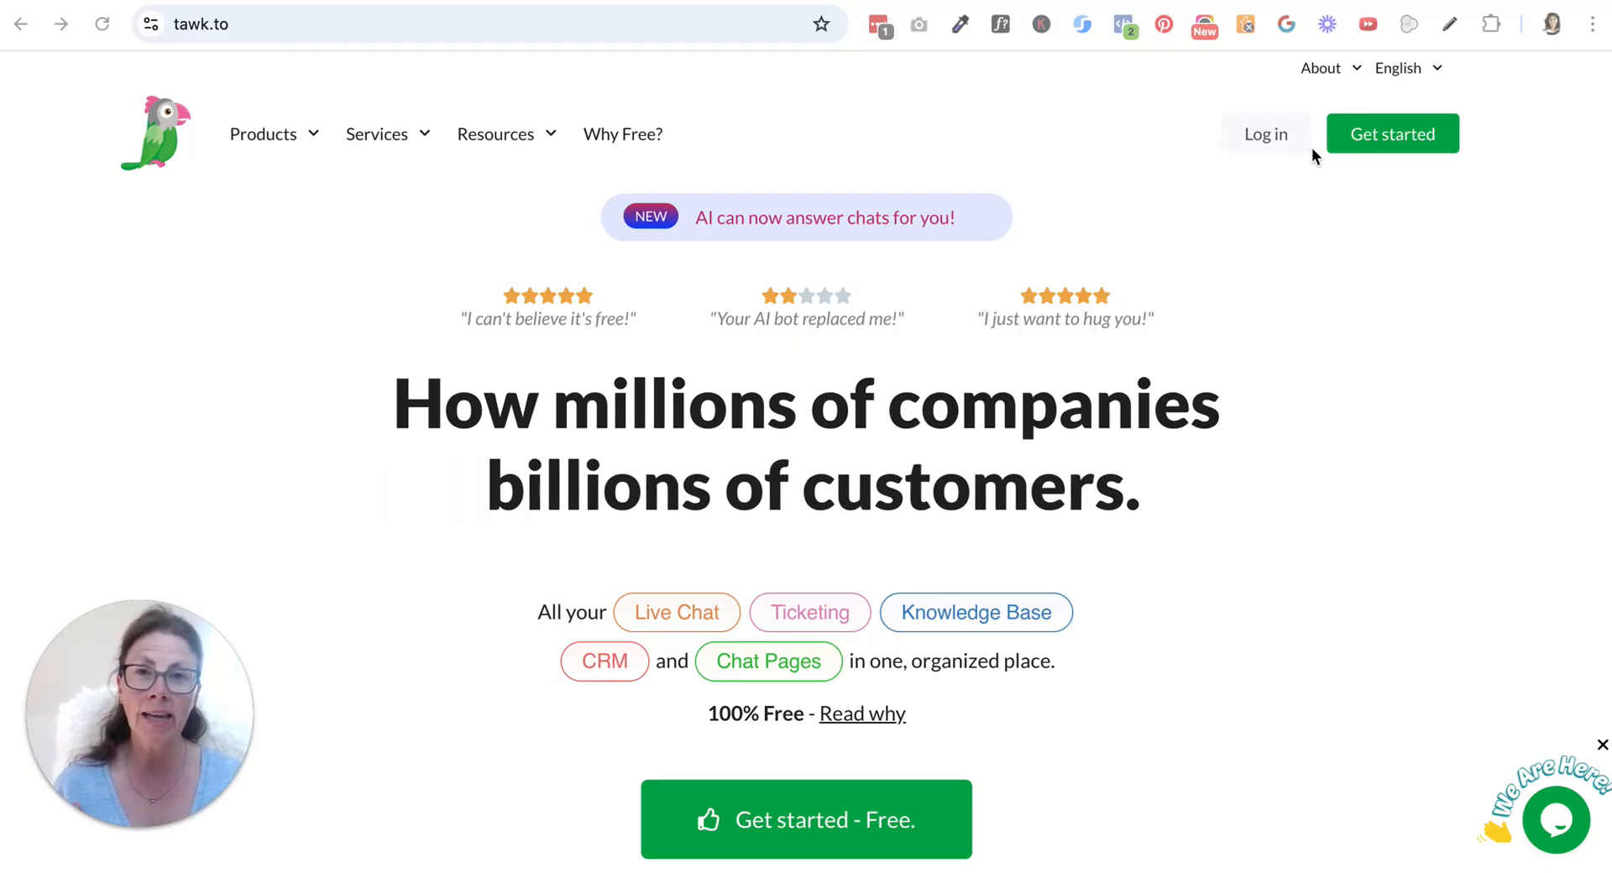
Sign up for a free tawk.to account and save the new login in both Chrome and LastPass
left_click(1395, 141)
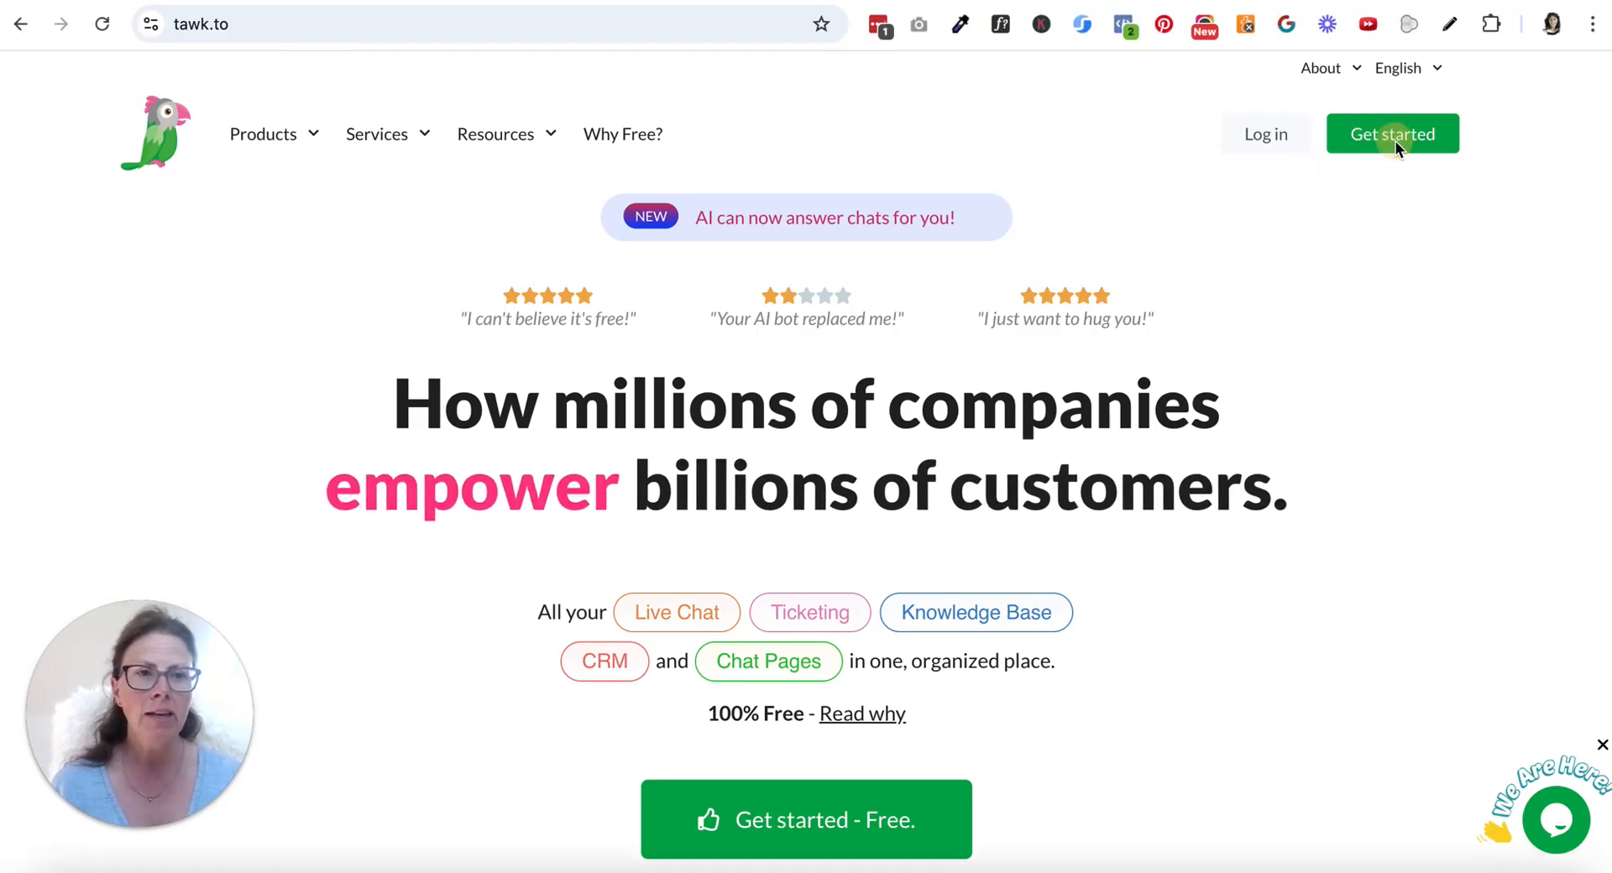
left_click(1407, 142)
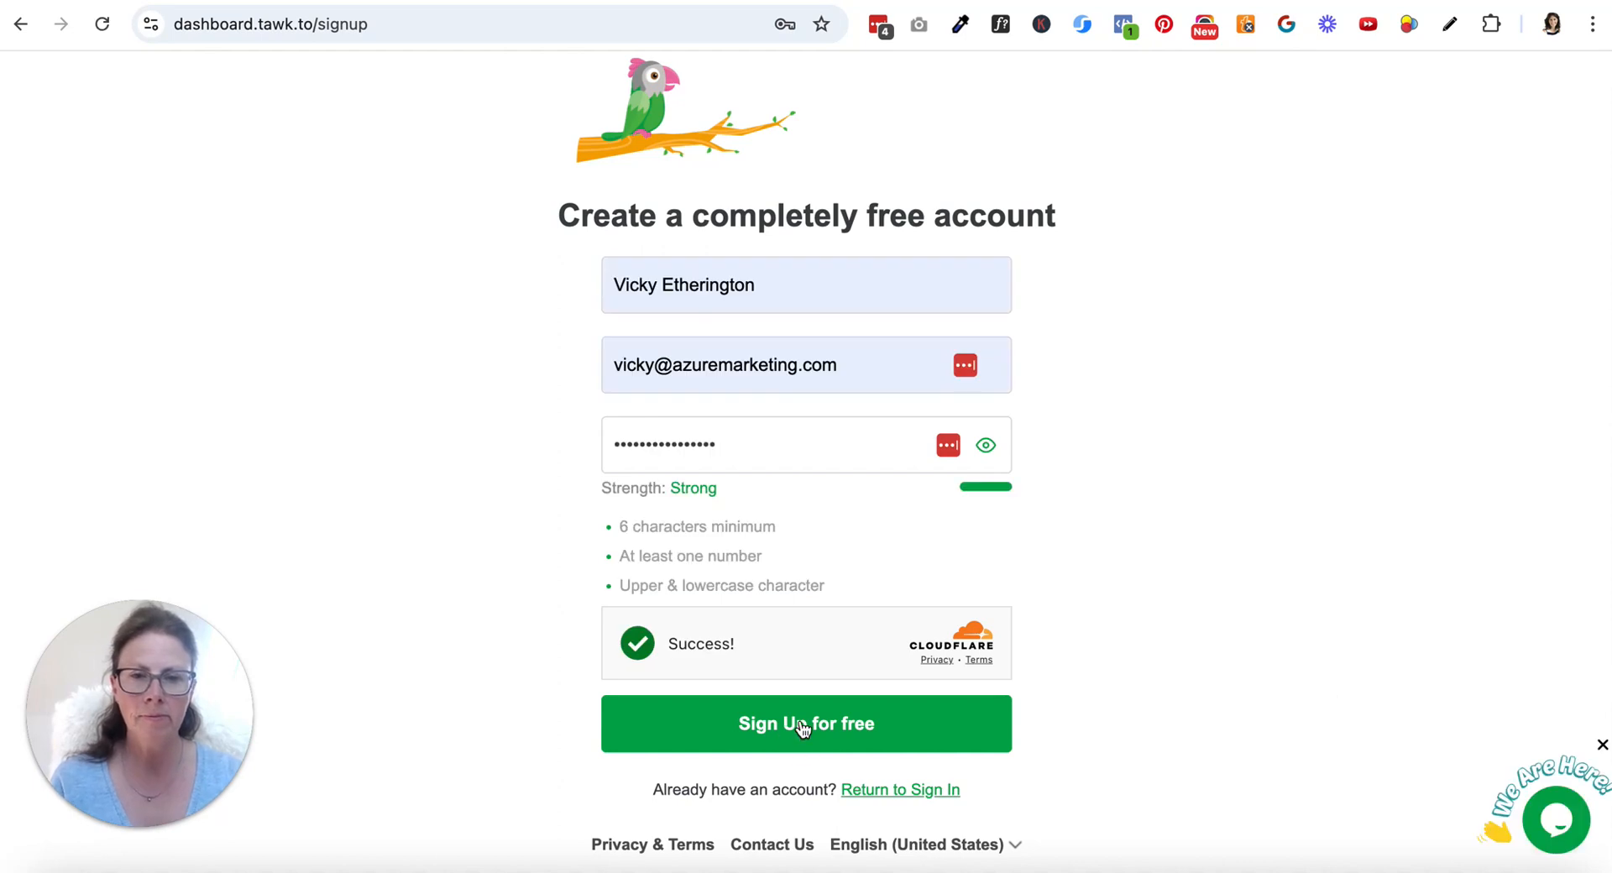
left_click(802, 727)
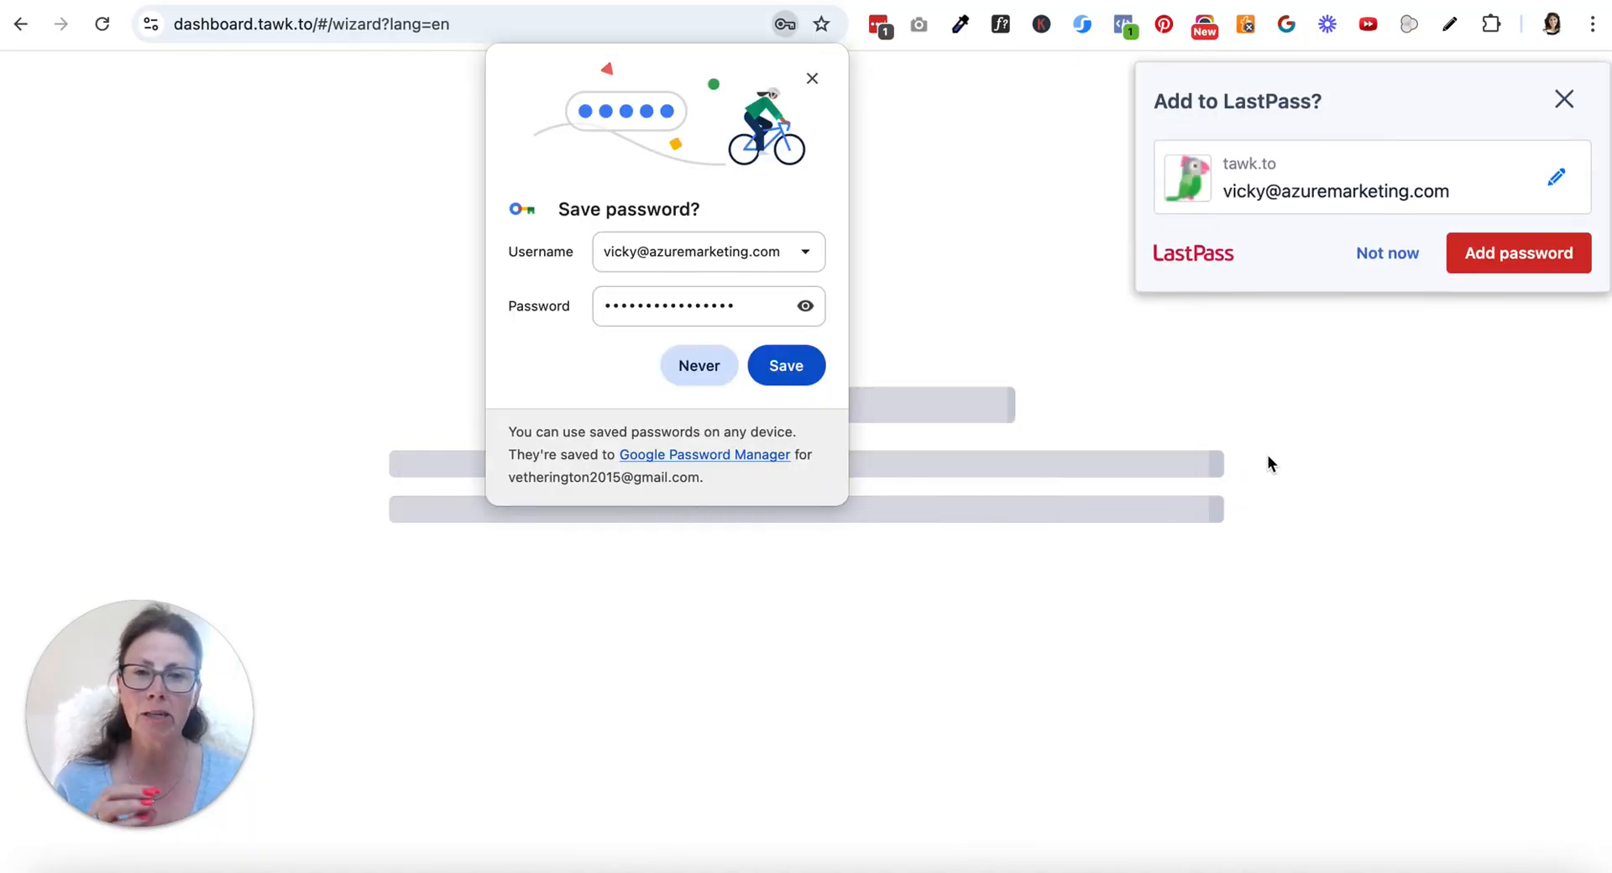
left_click(804, 368)
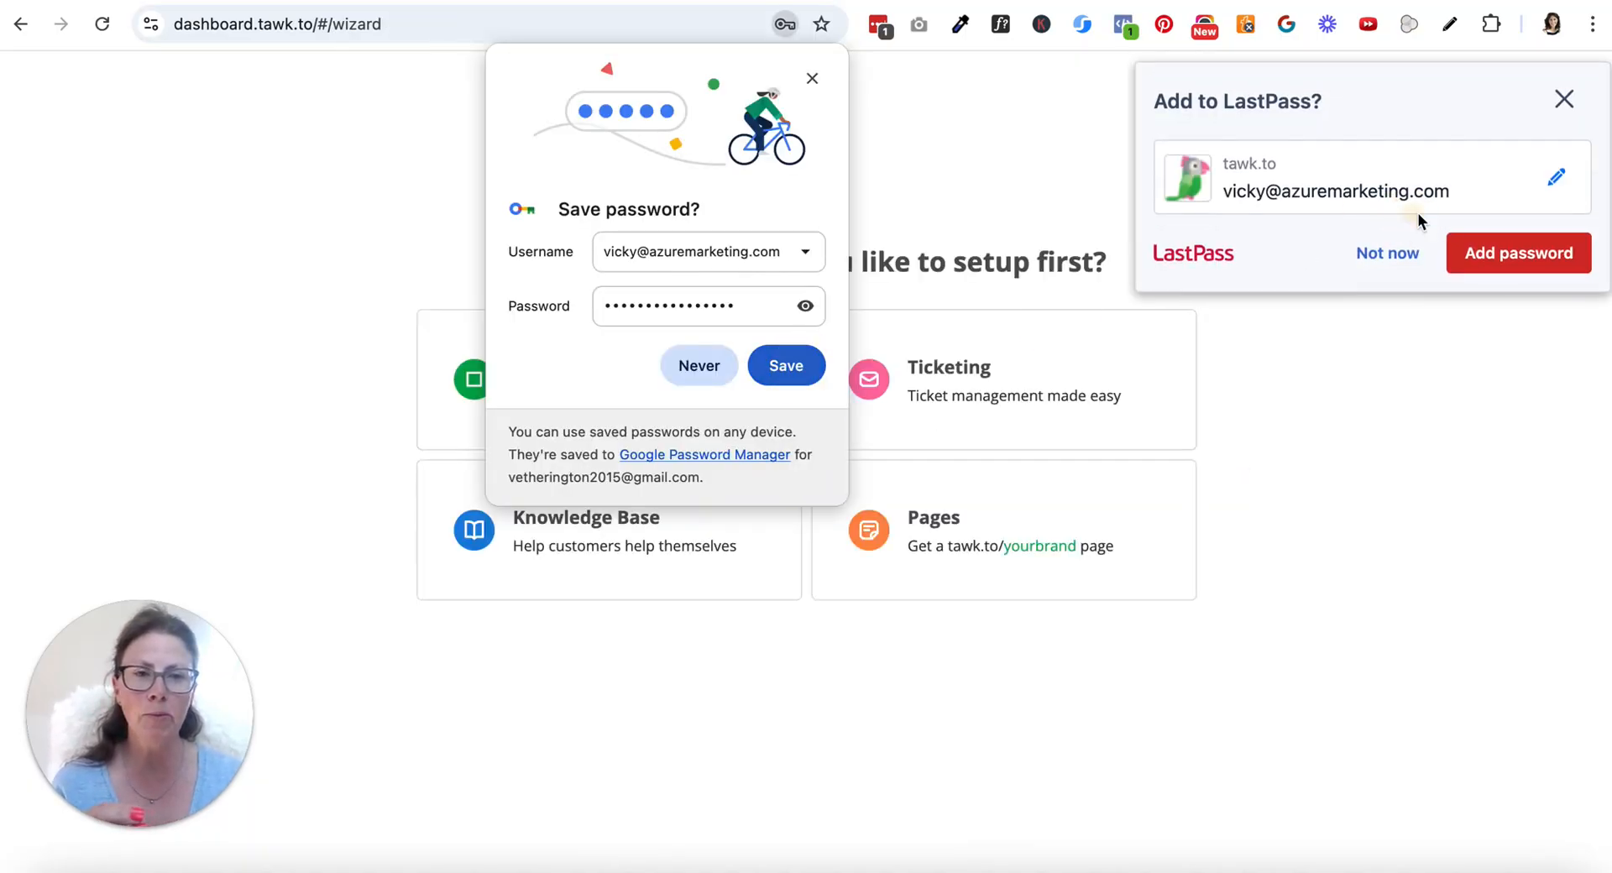
left_click(1533, 264)
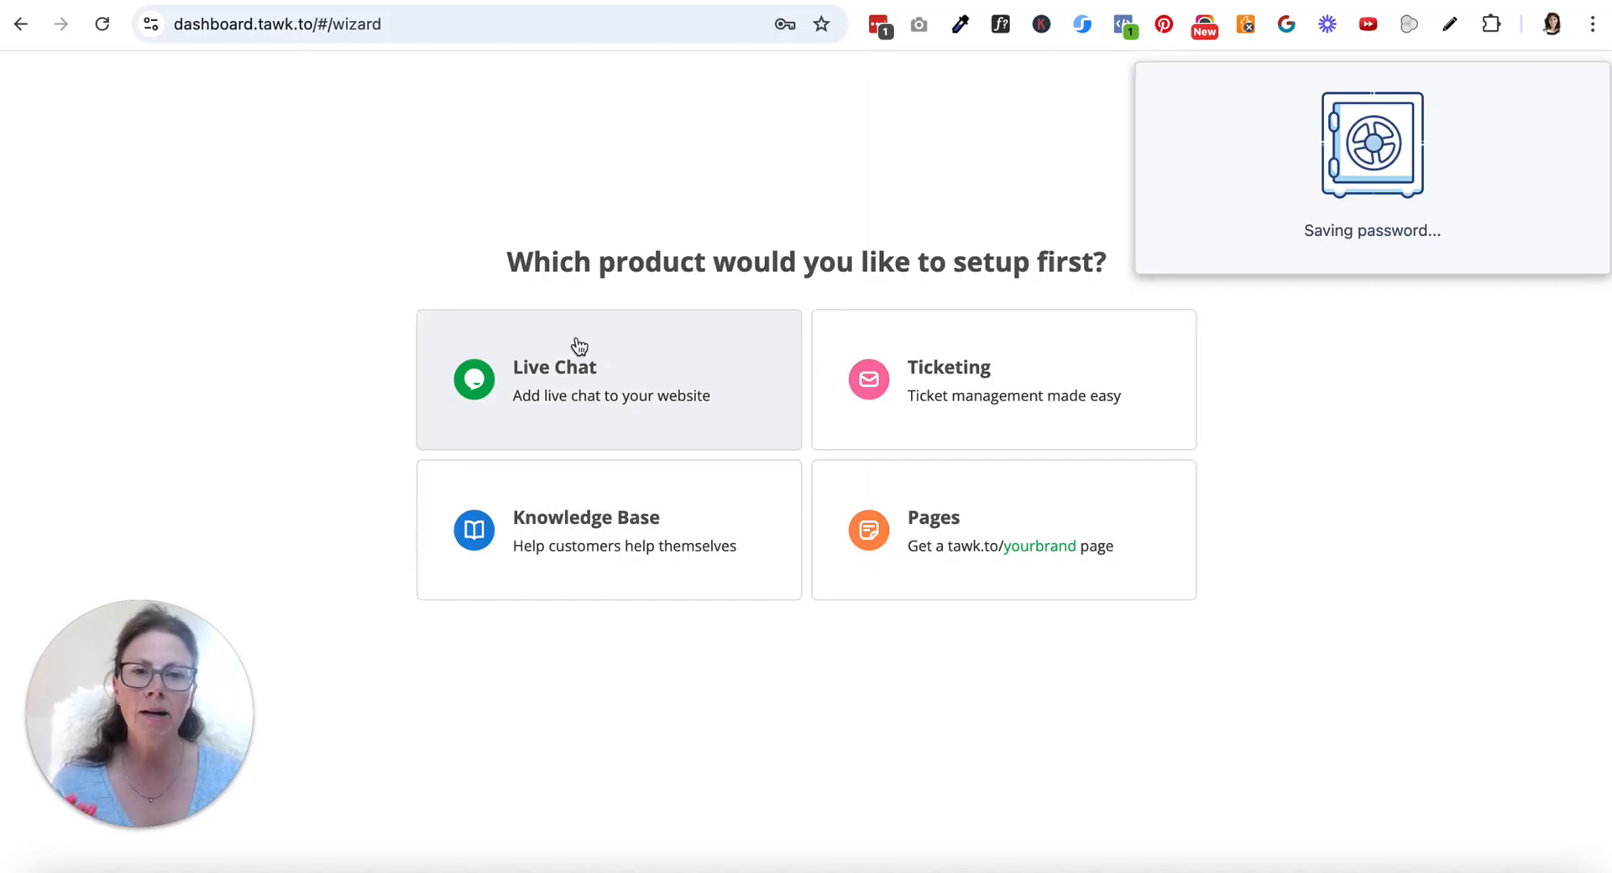
left_click(579, 378)
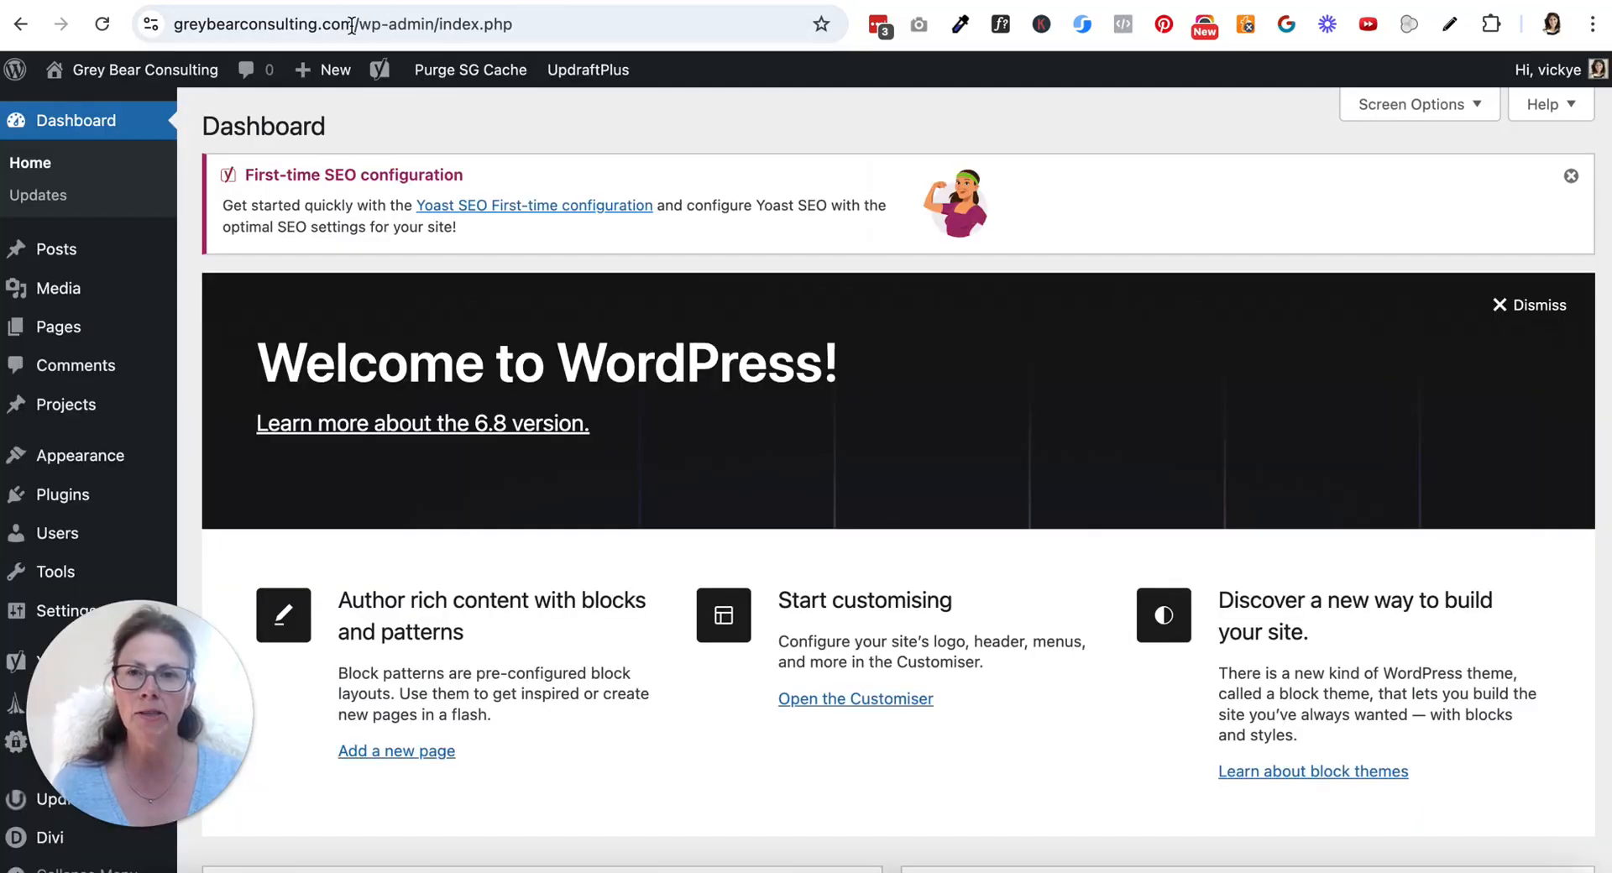
left_click_drag(351, 26, 142, 19)
key("ctrl+c")
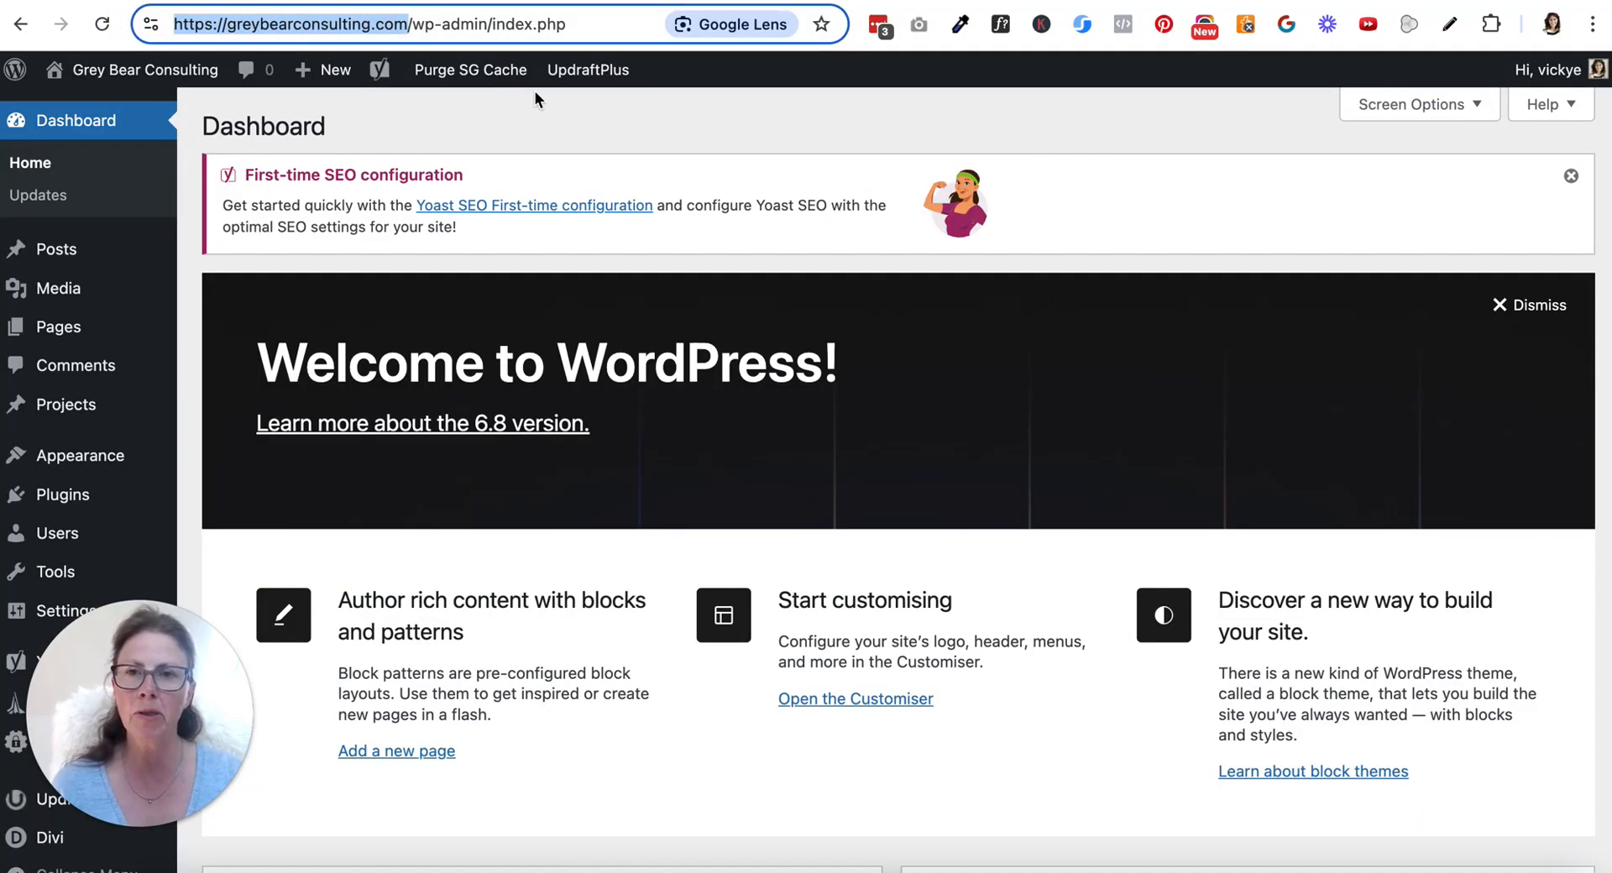
key("ctrl+Tab")
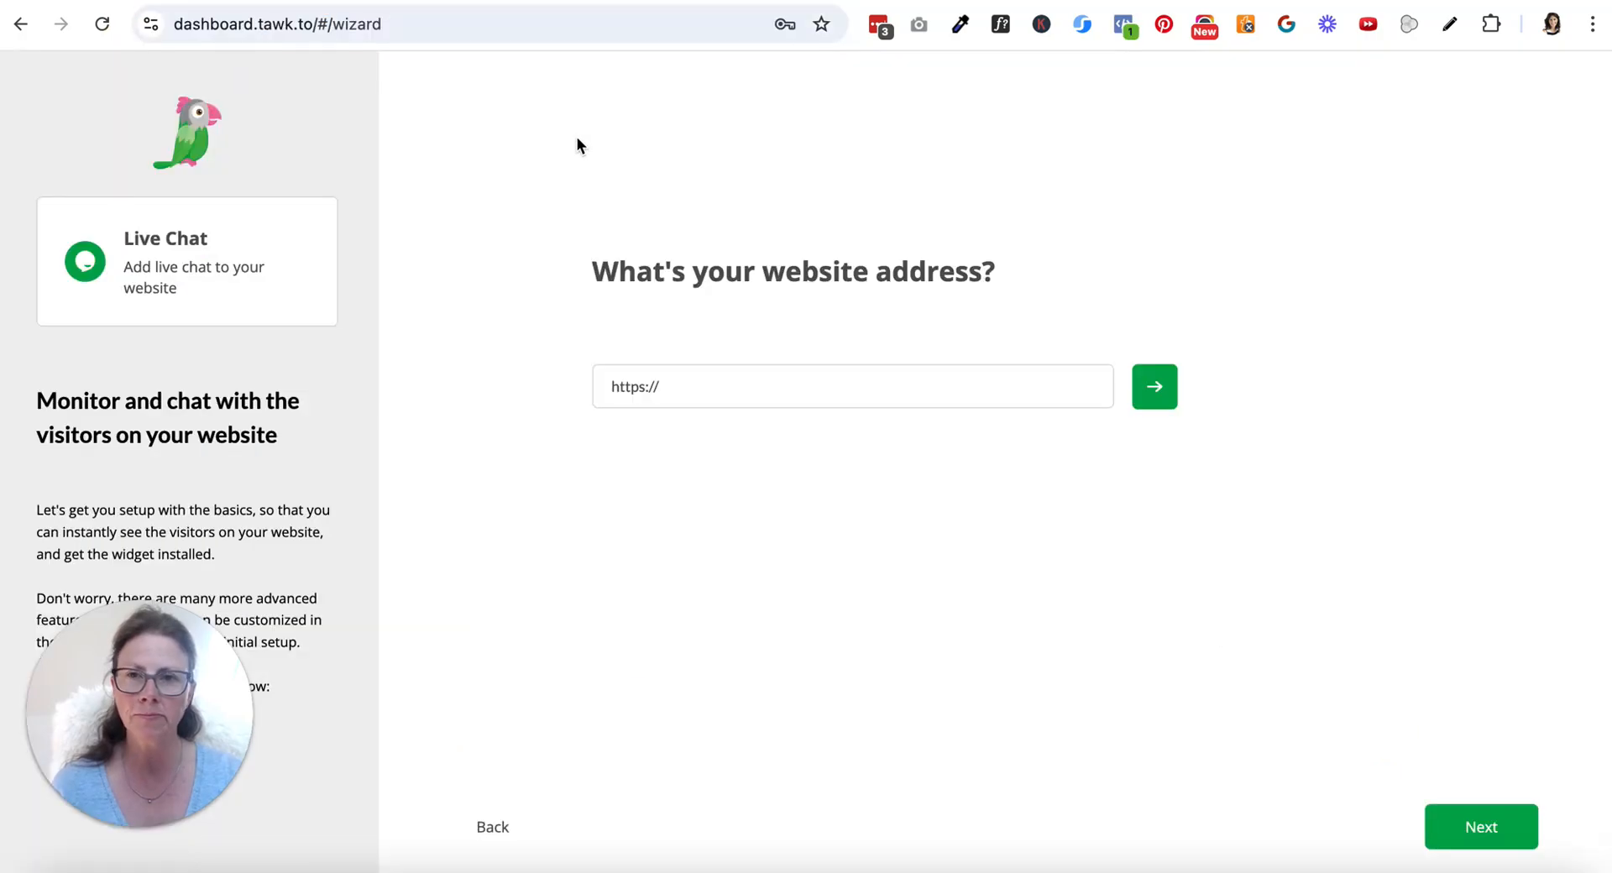
left_click(652, 385)
triple_click(652, 385)
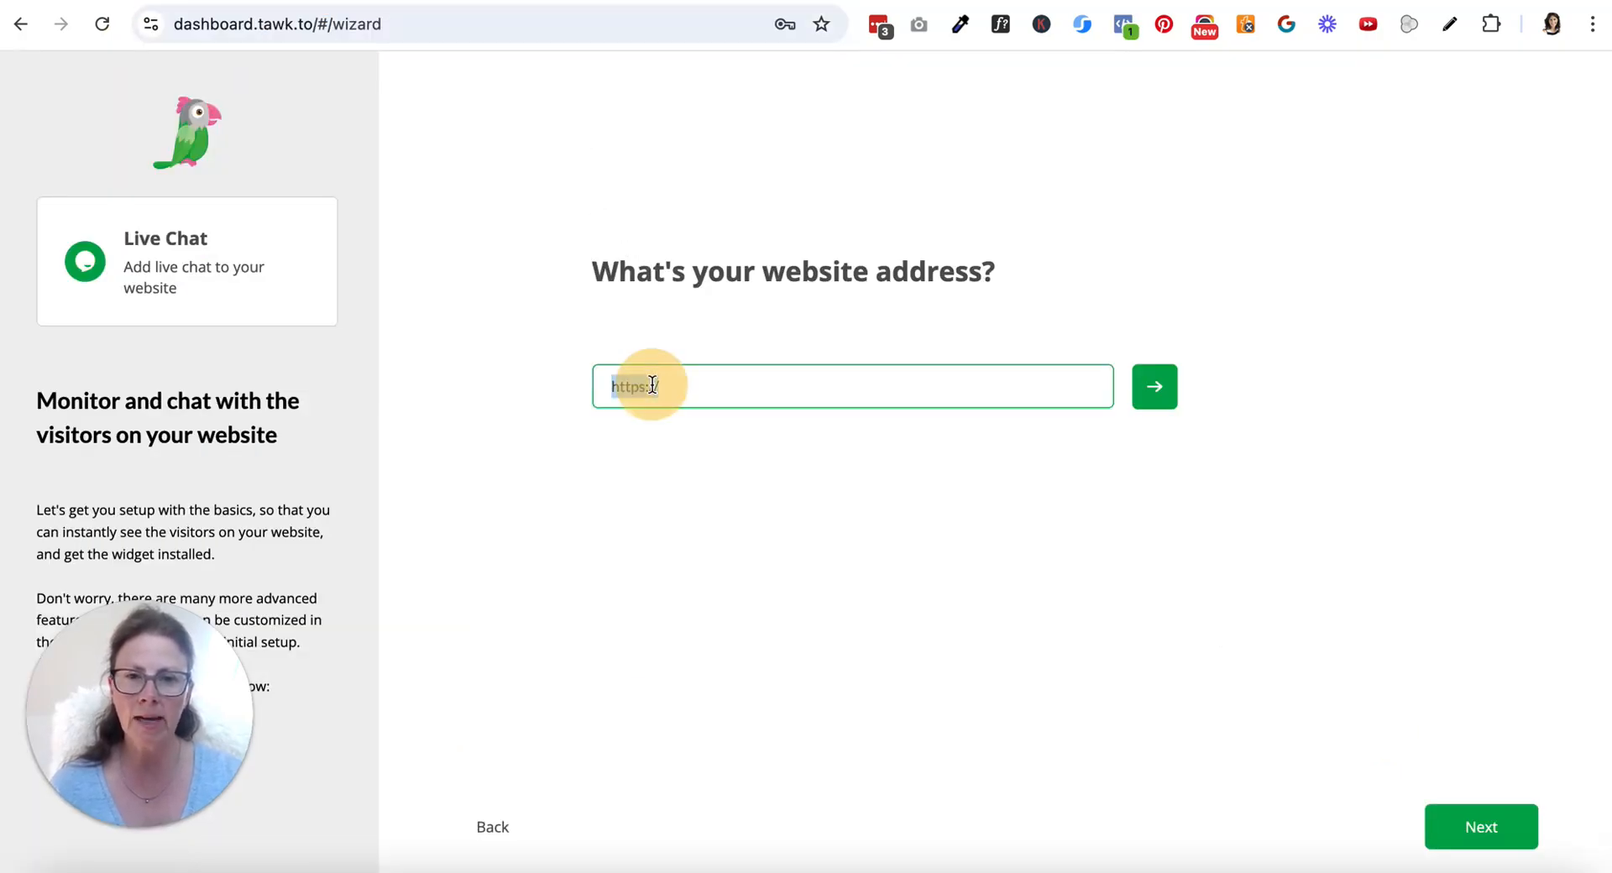
key("ctrl+v")
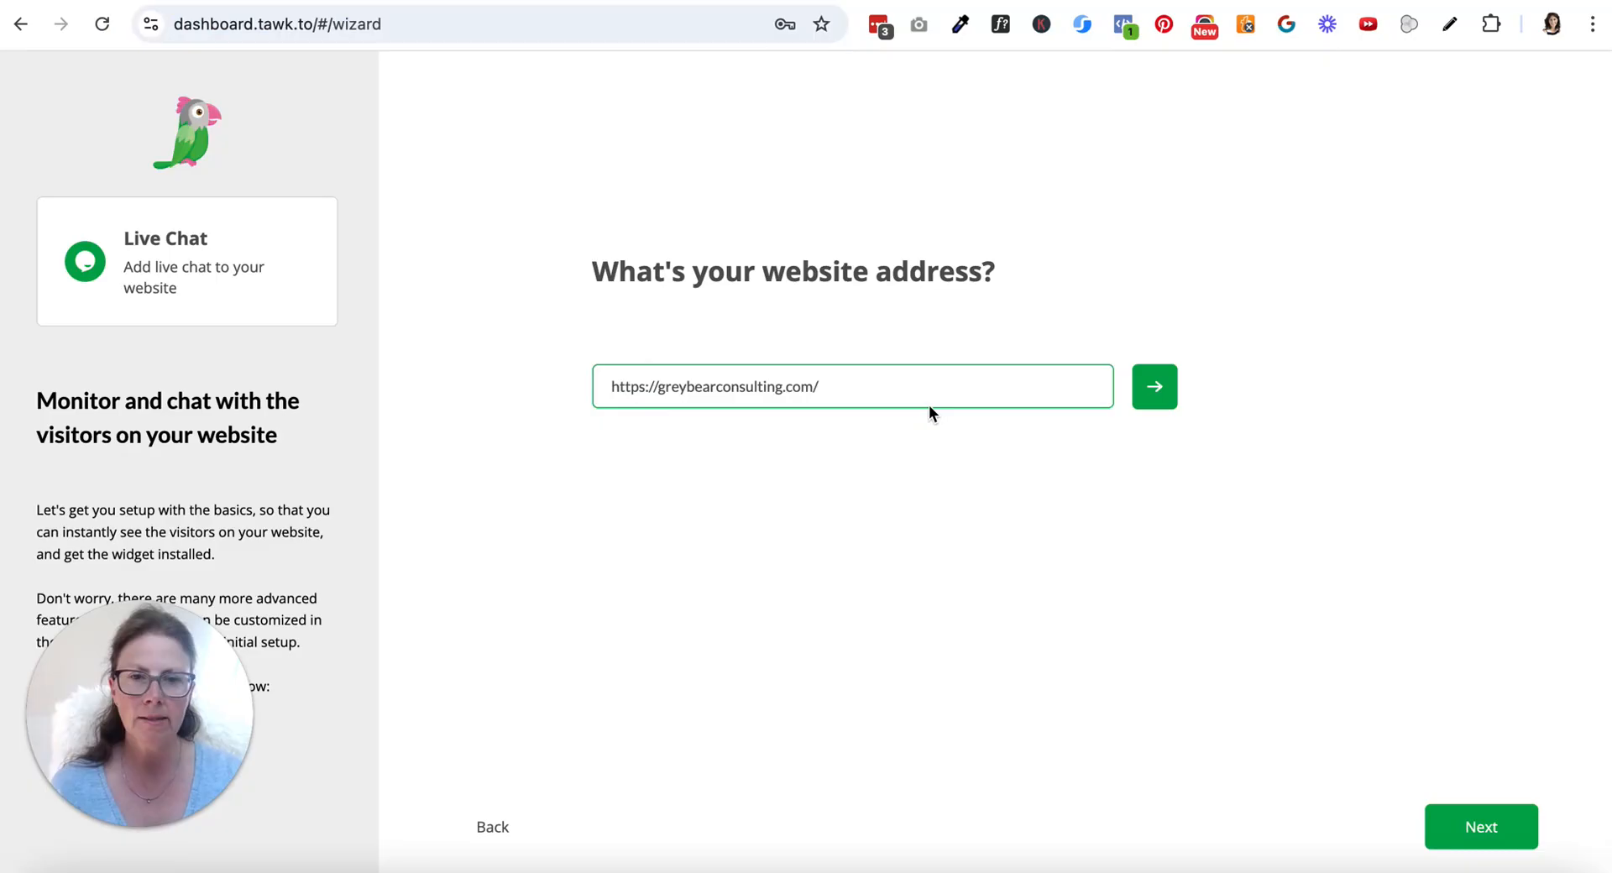
left_click(1152, 386)
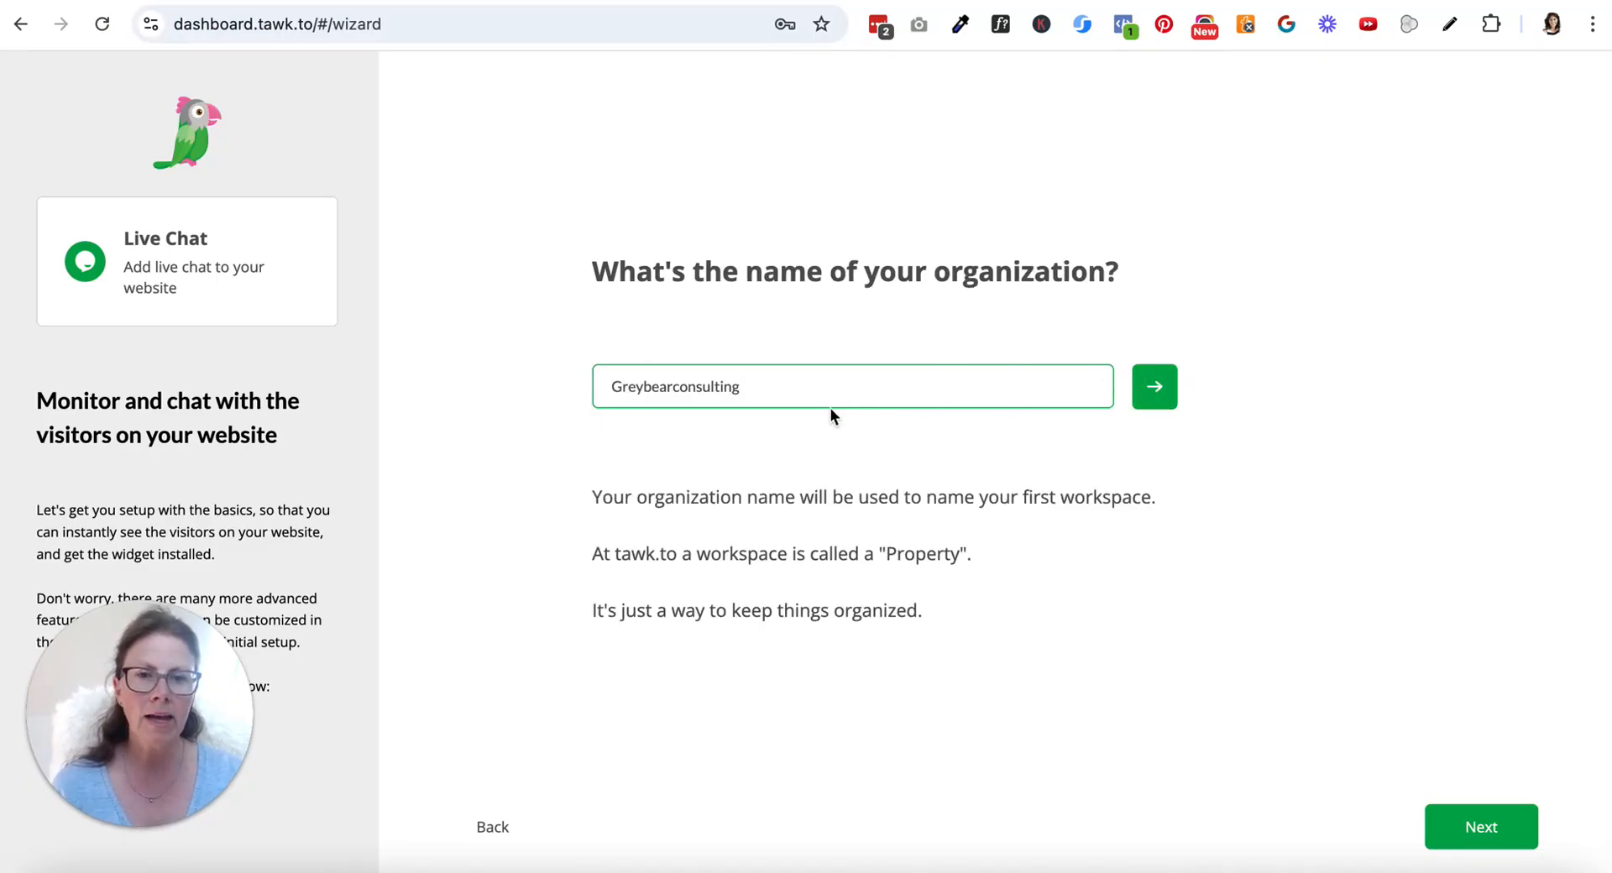
Correct the organization name to "Grey Bear Consulting" and submit it
left_click(641, 388)
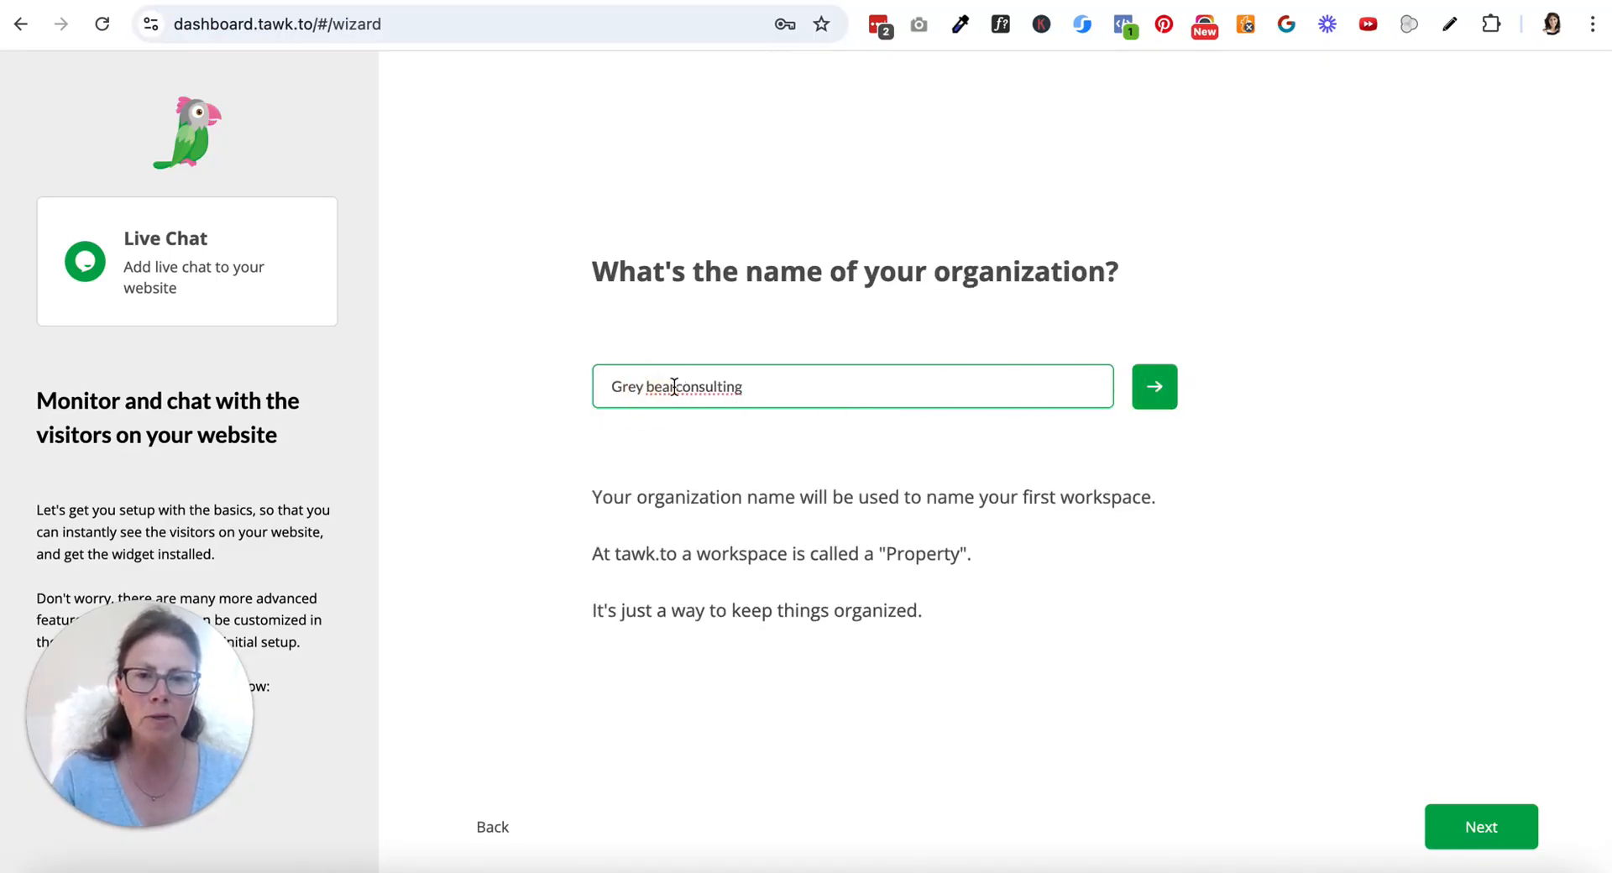
left_click(674, 388)
type("C")
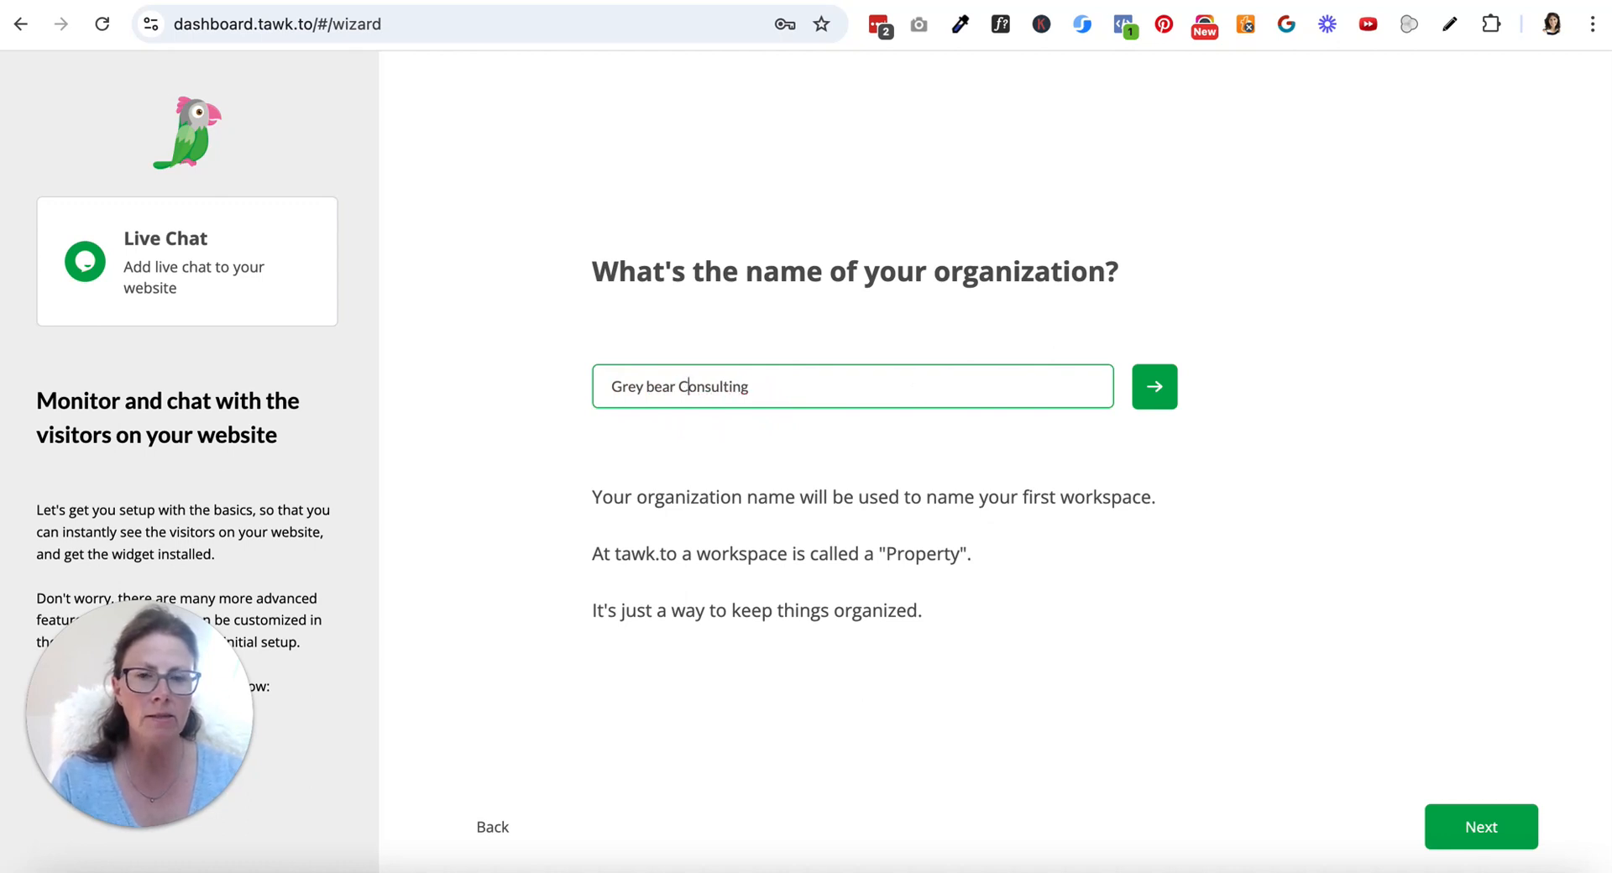
key("Delete")
left_click(657, 385)
key("BackSpace")
type("B")
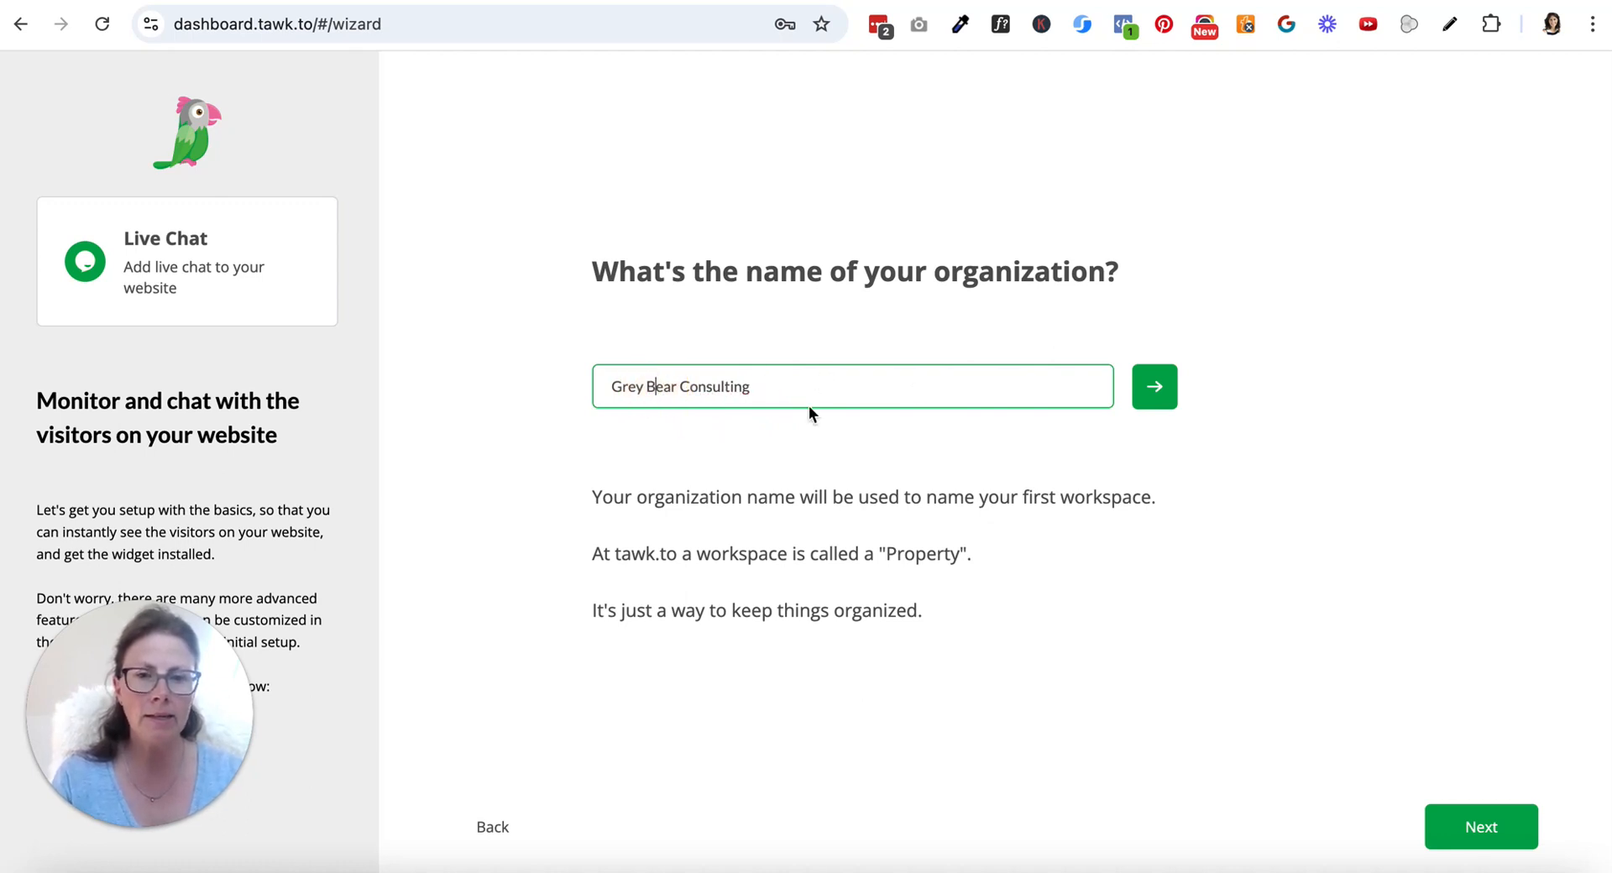
left_click(1162, 392)
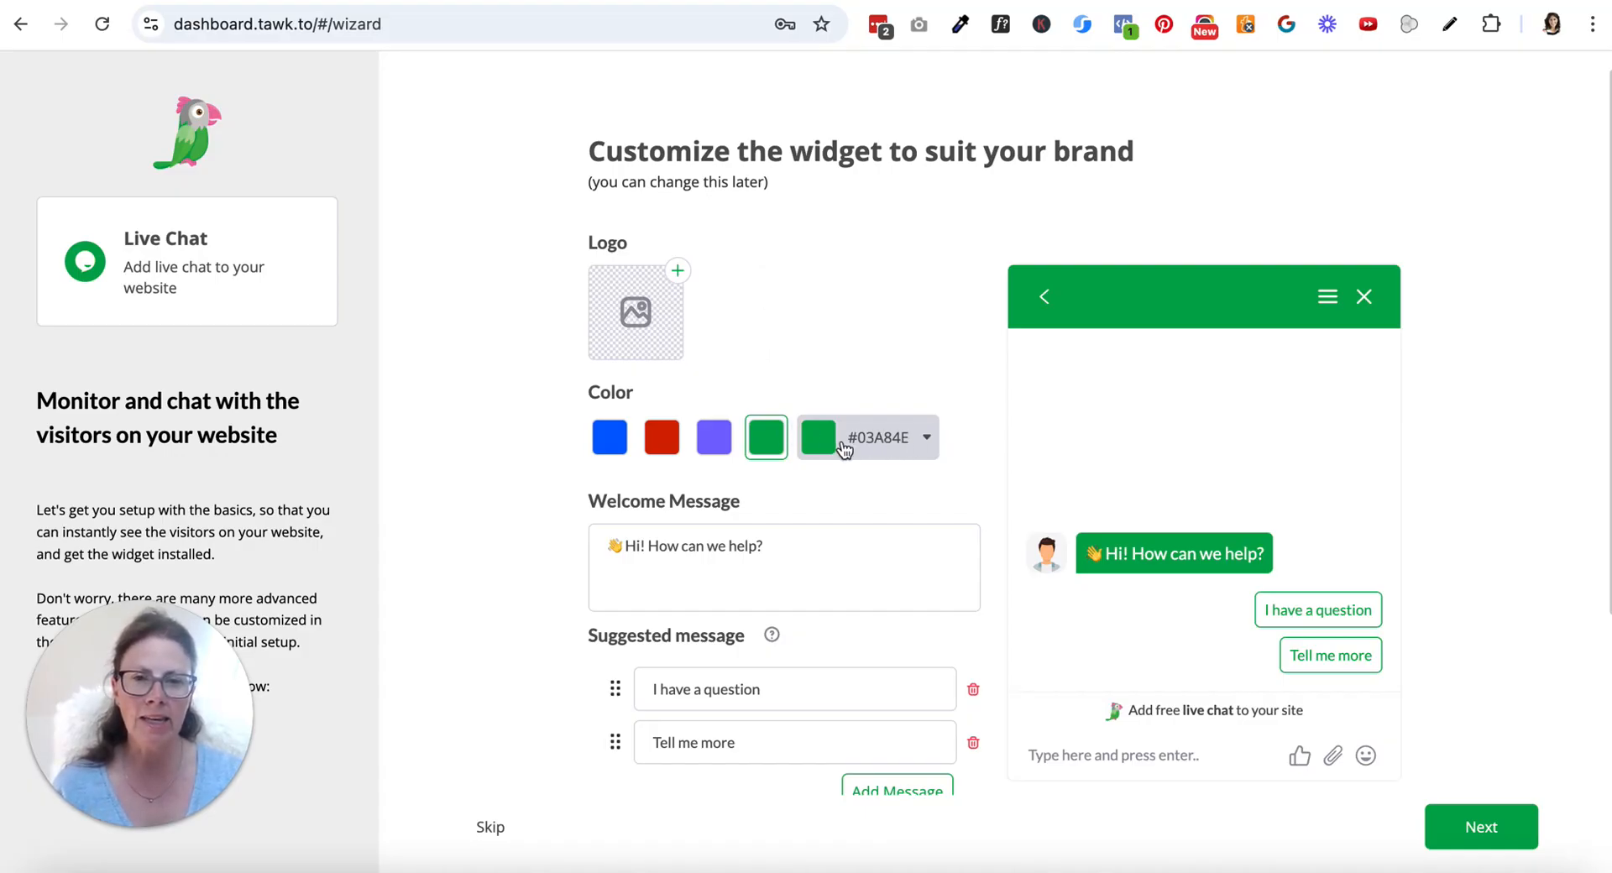
Set the chat widget's custom color to the orange shade #DB5116
left_click(900, 440)
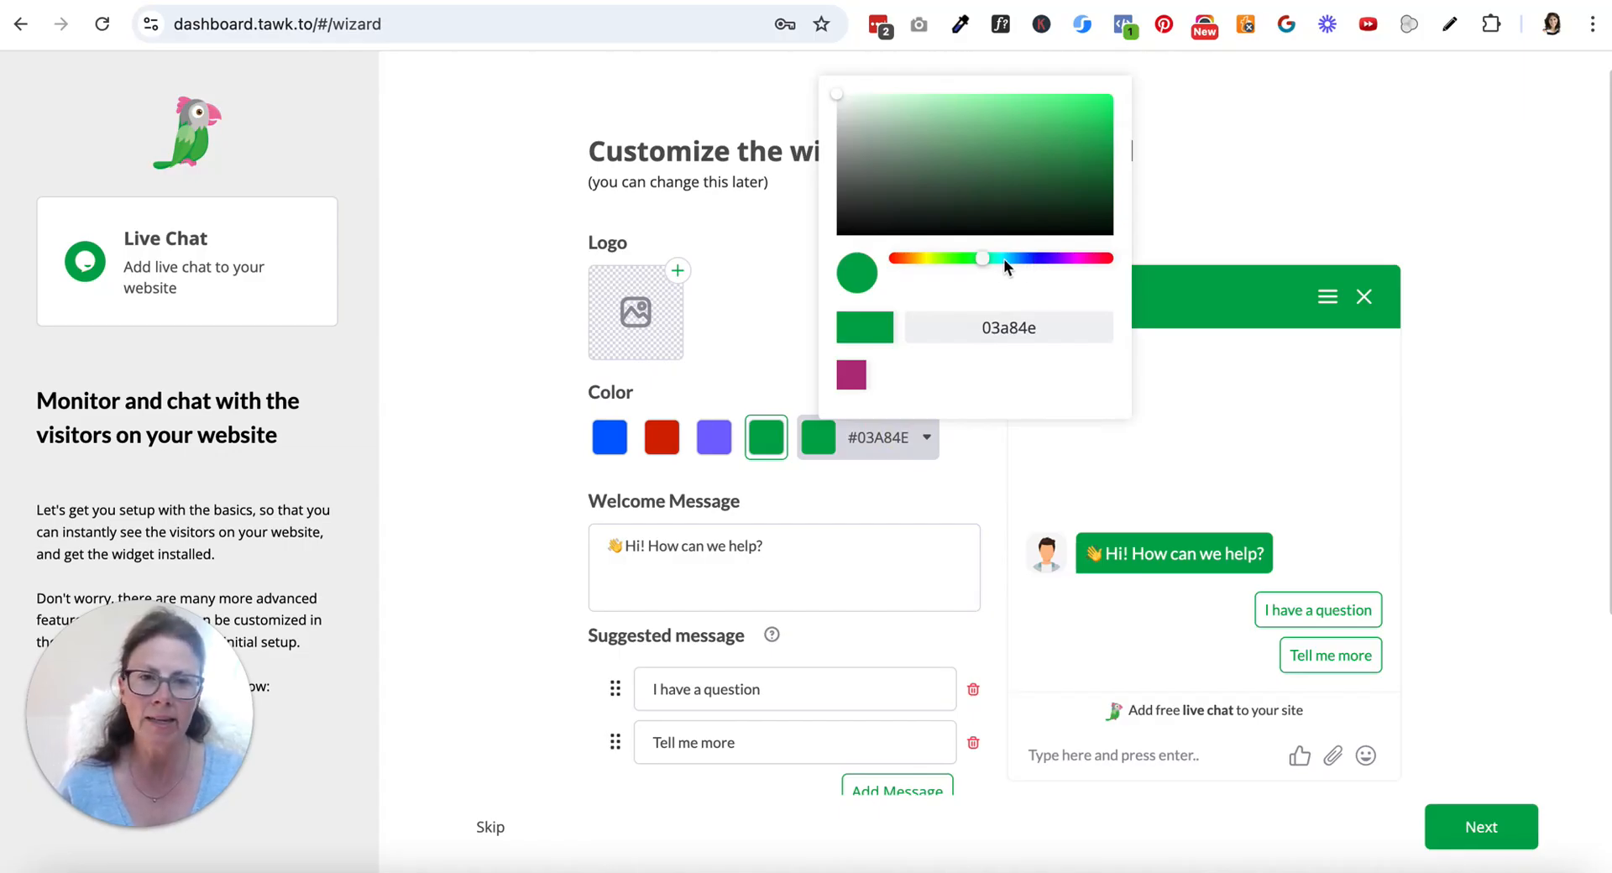
left_click(894, 258)
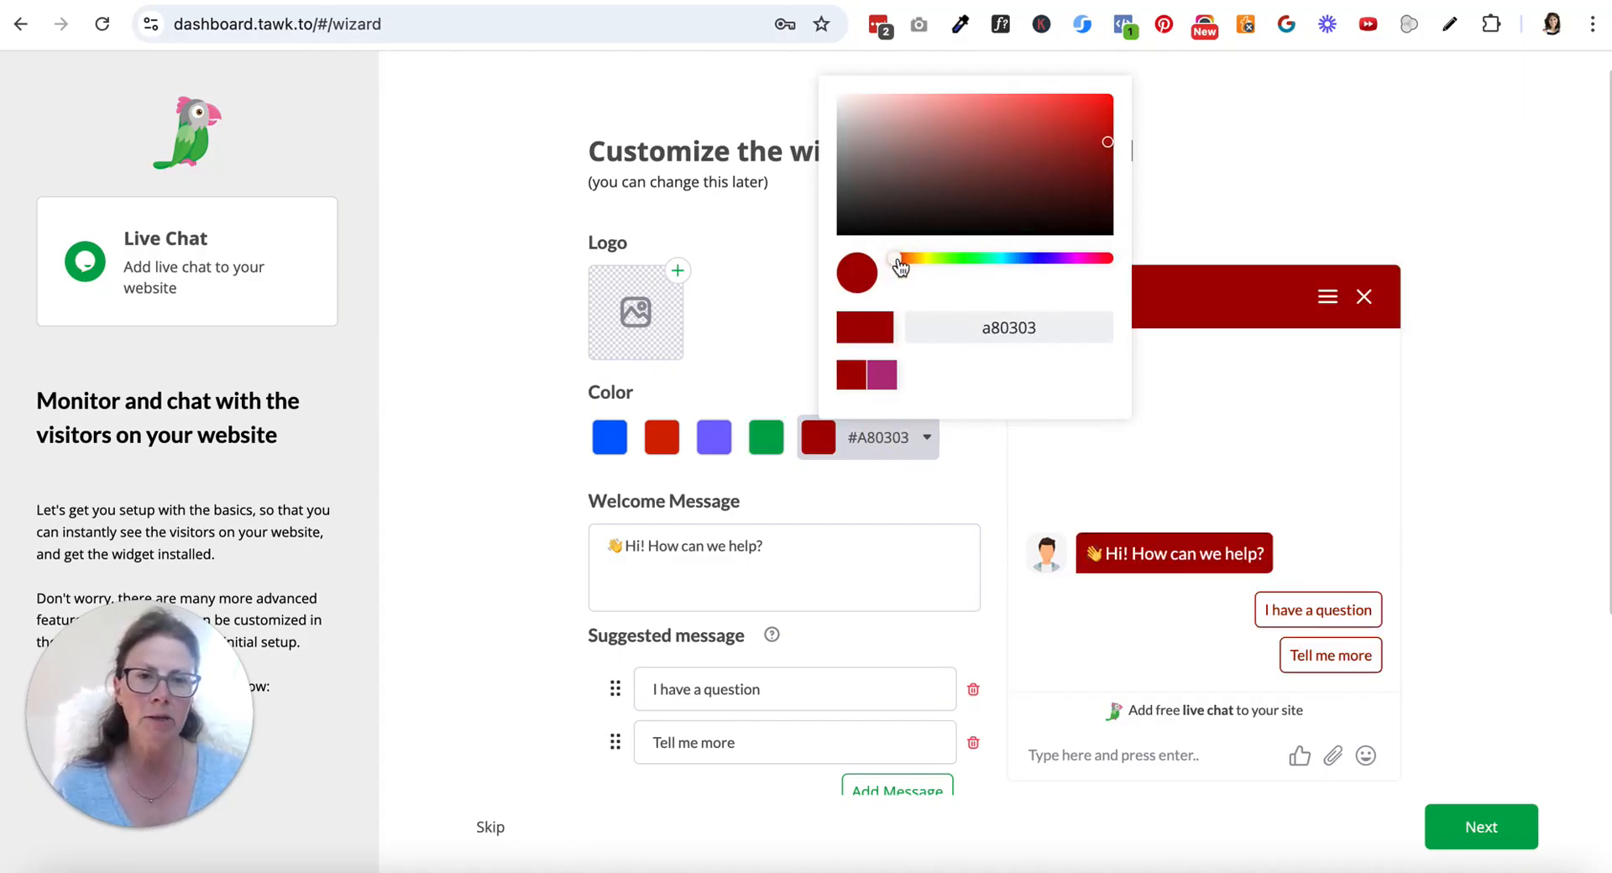
left_click_drag(898, 265, 905, 261)
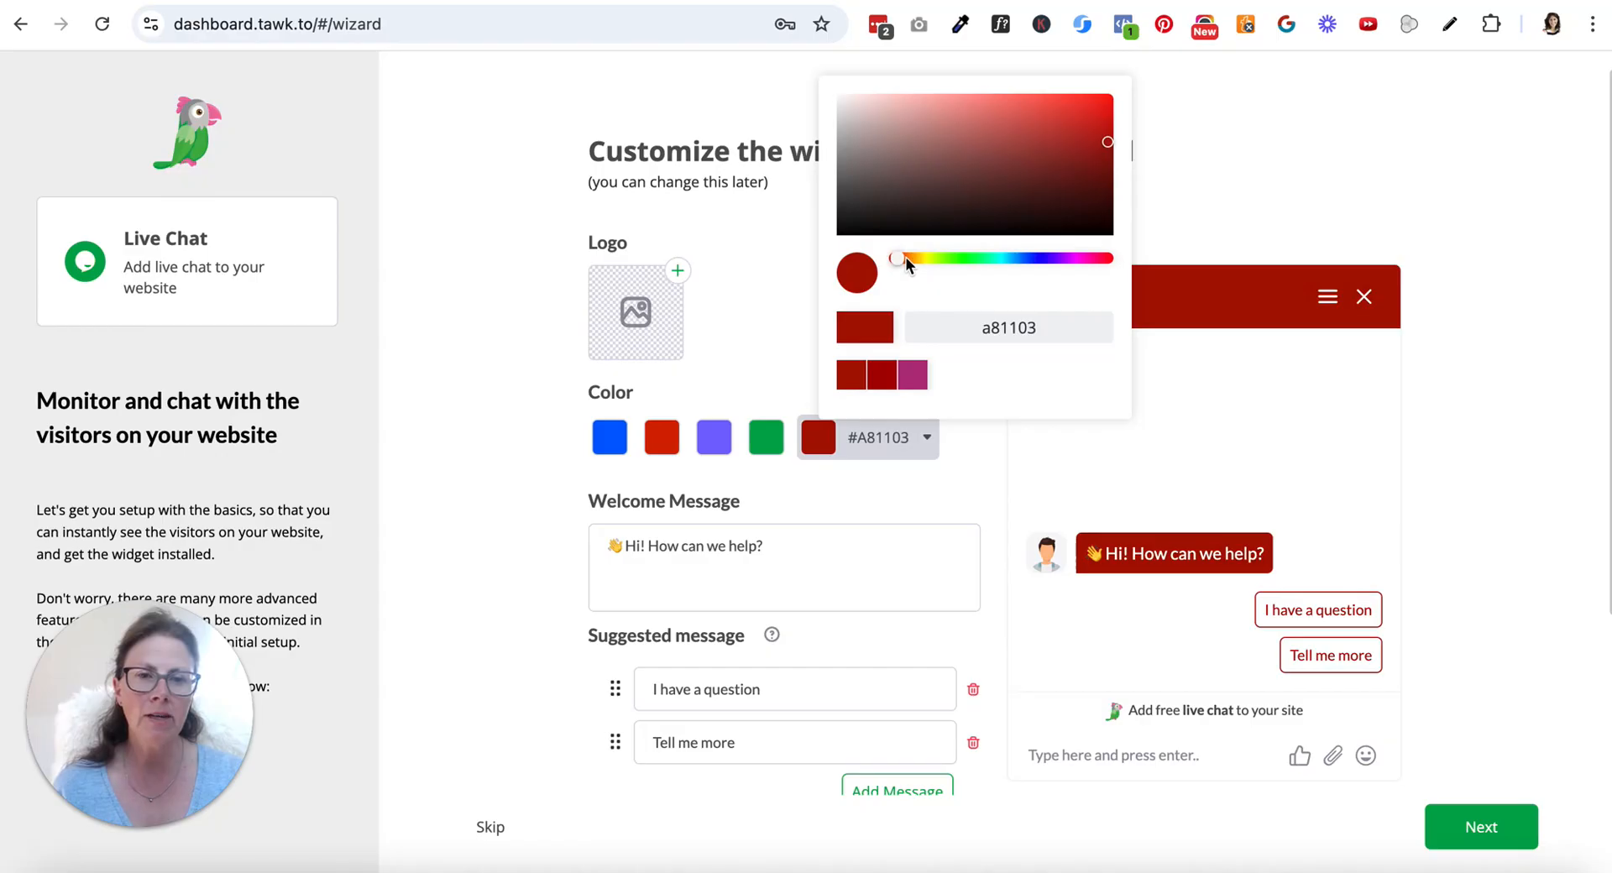
left_click(906, 259)
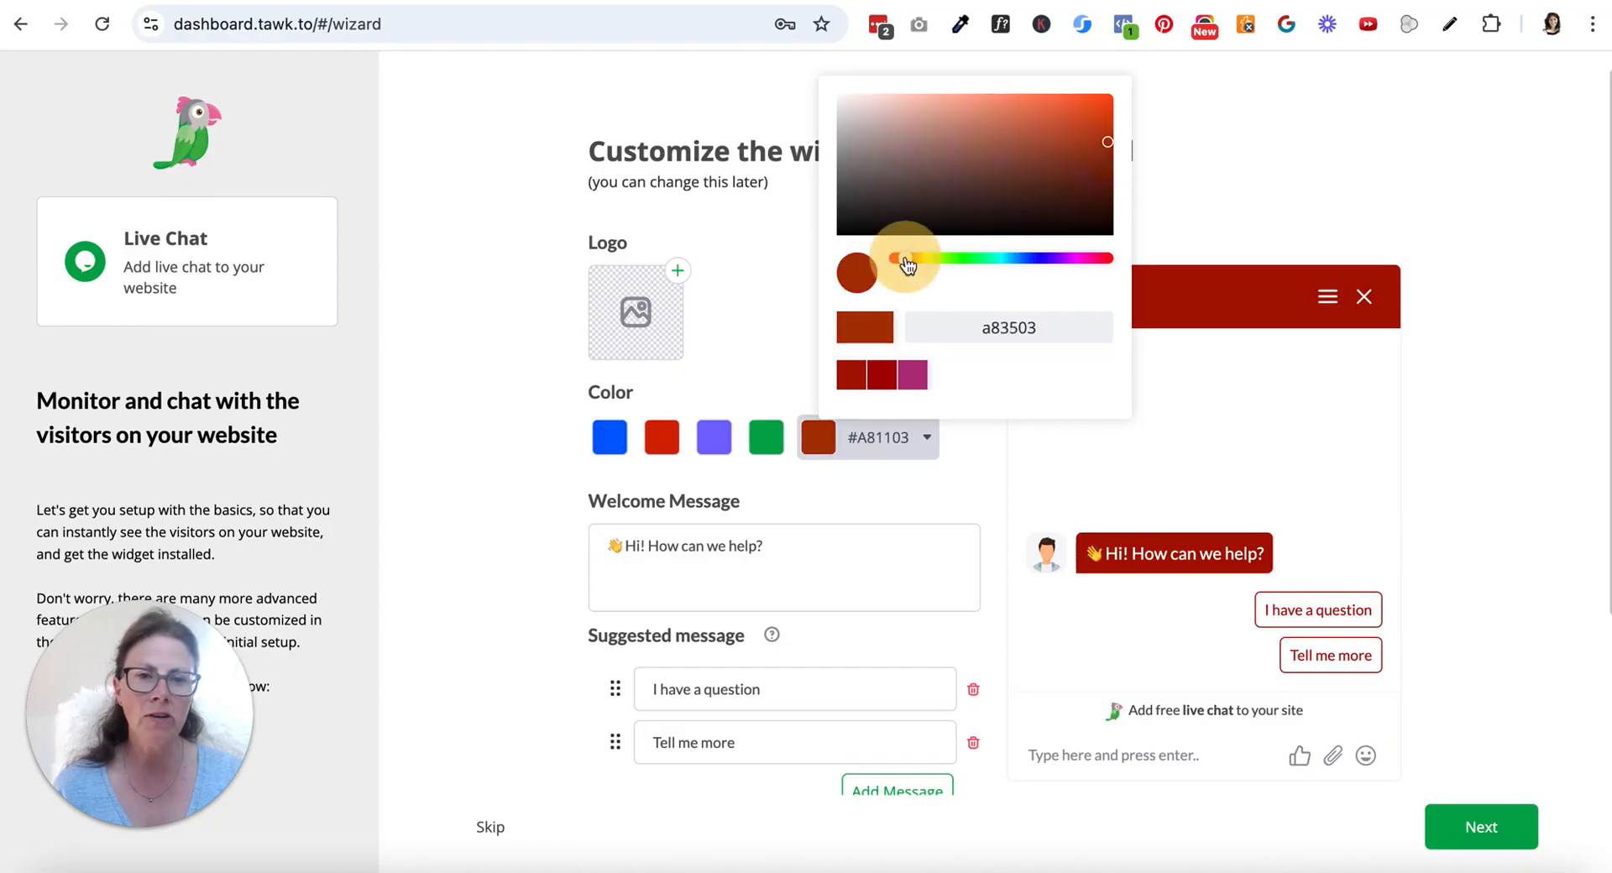
left_click(1086, 114)
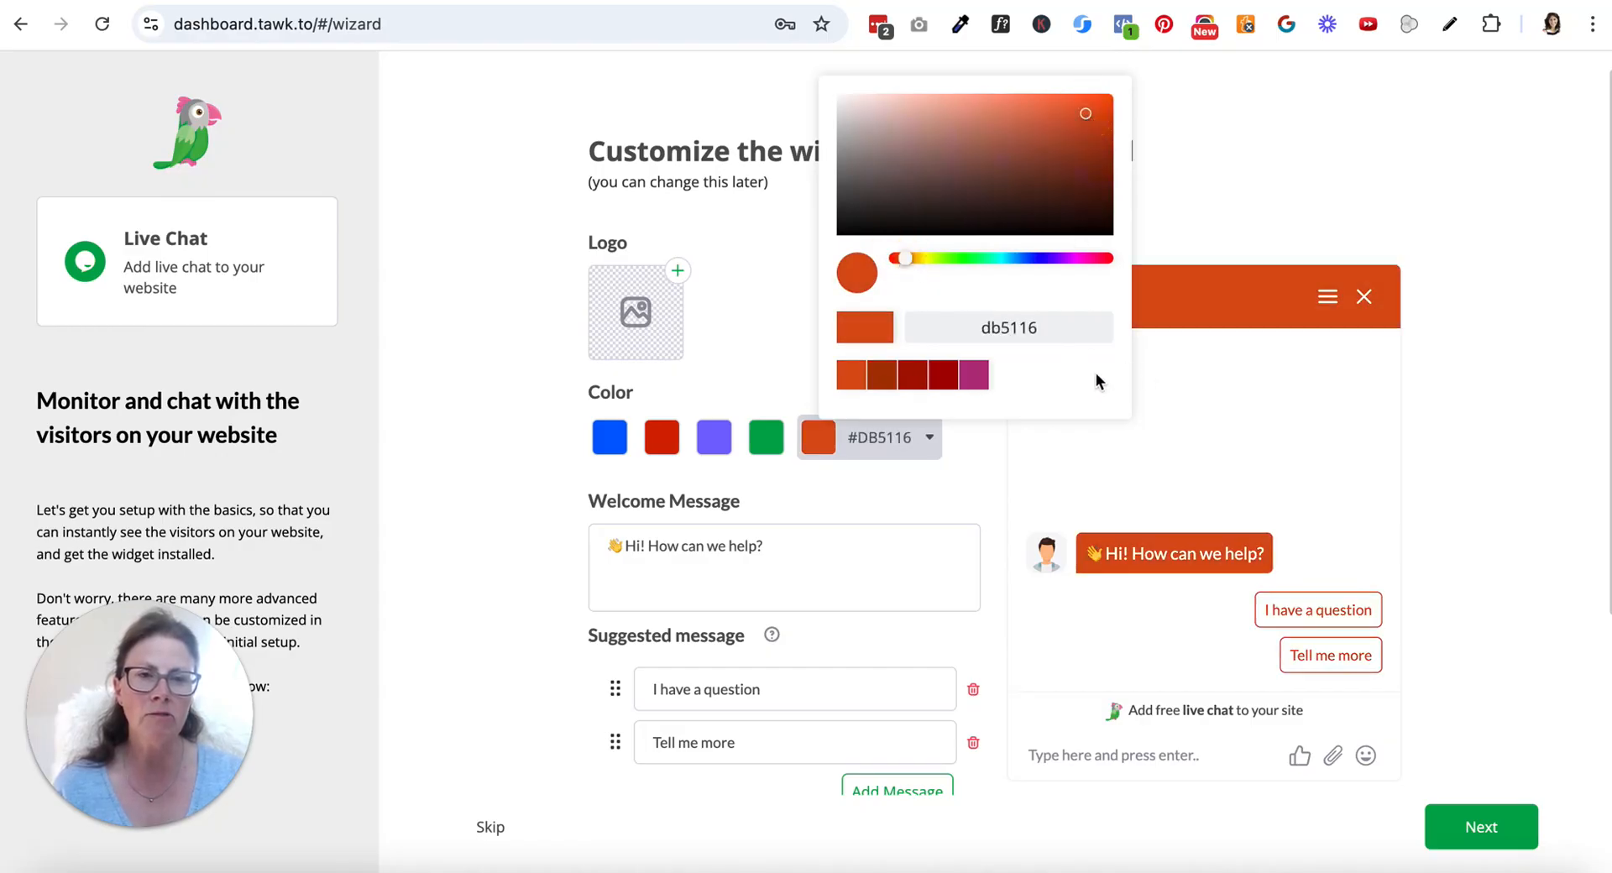
left_click(1159, 476)
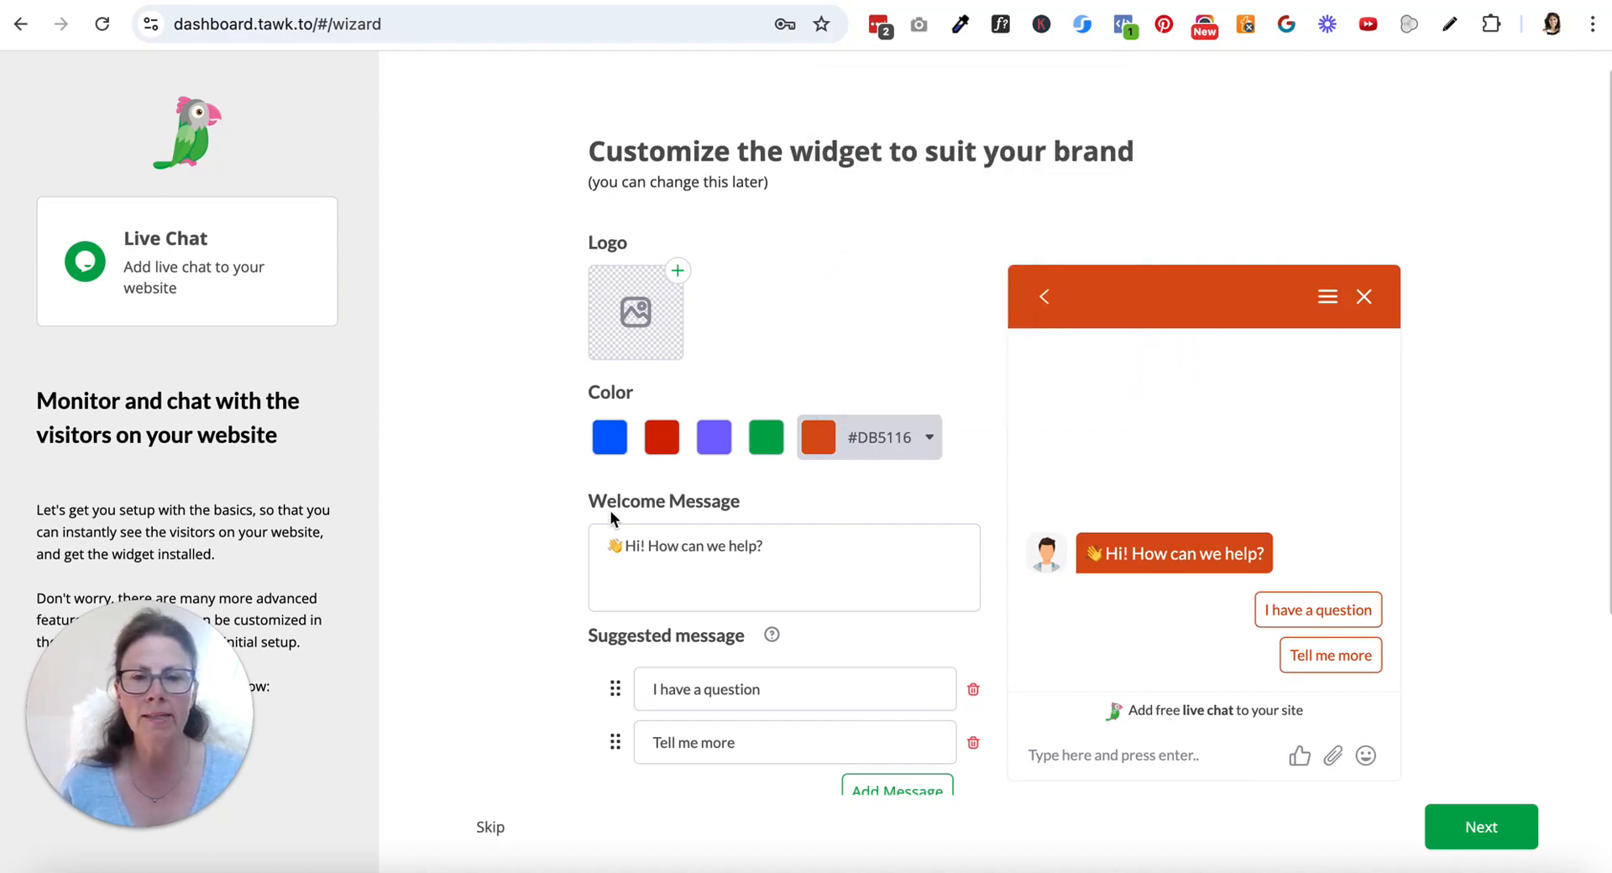
Change the welcome message to "Hi! How can I help?" and the second suggested message to "I need help with my website"
double_click(712, 546)
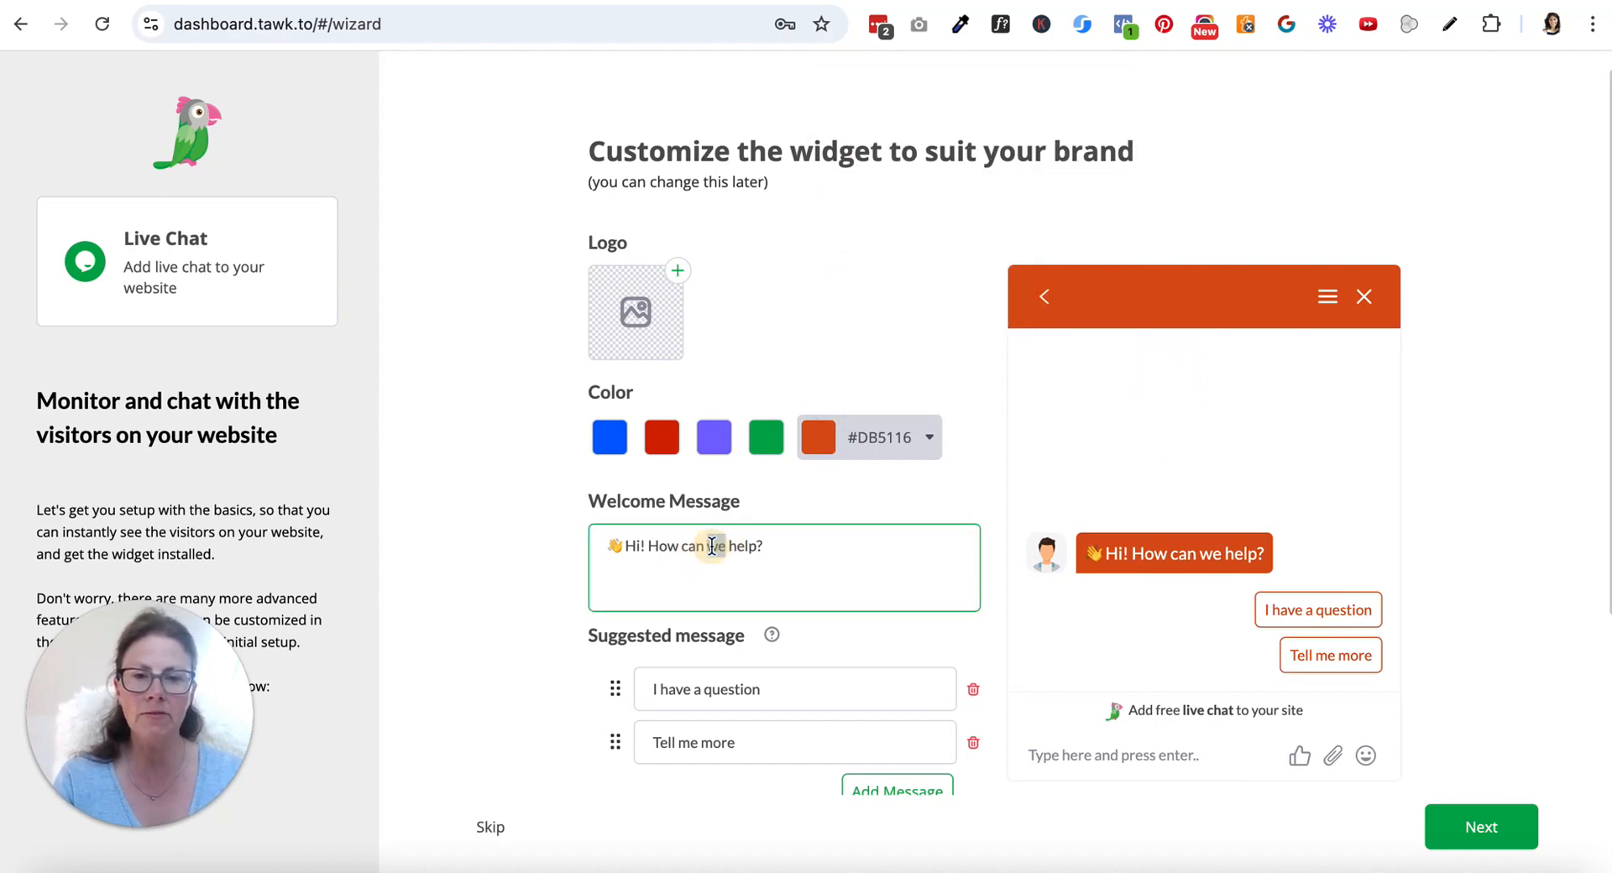
type("I")
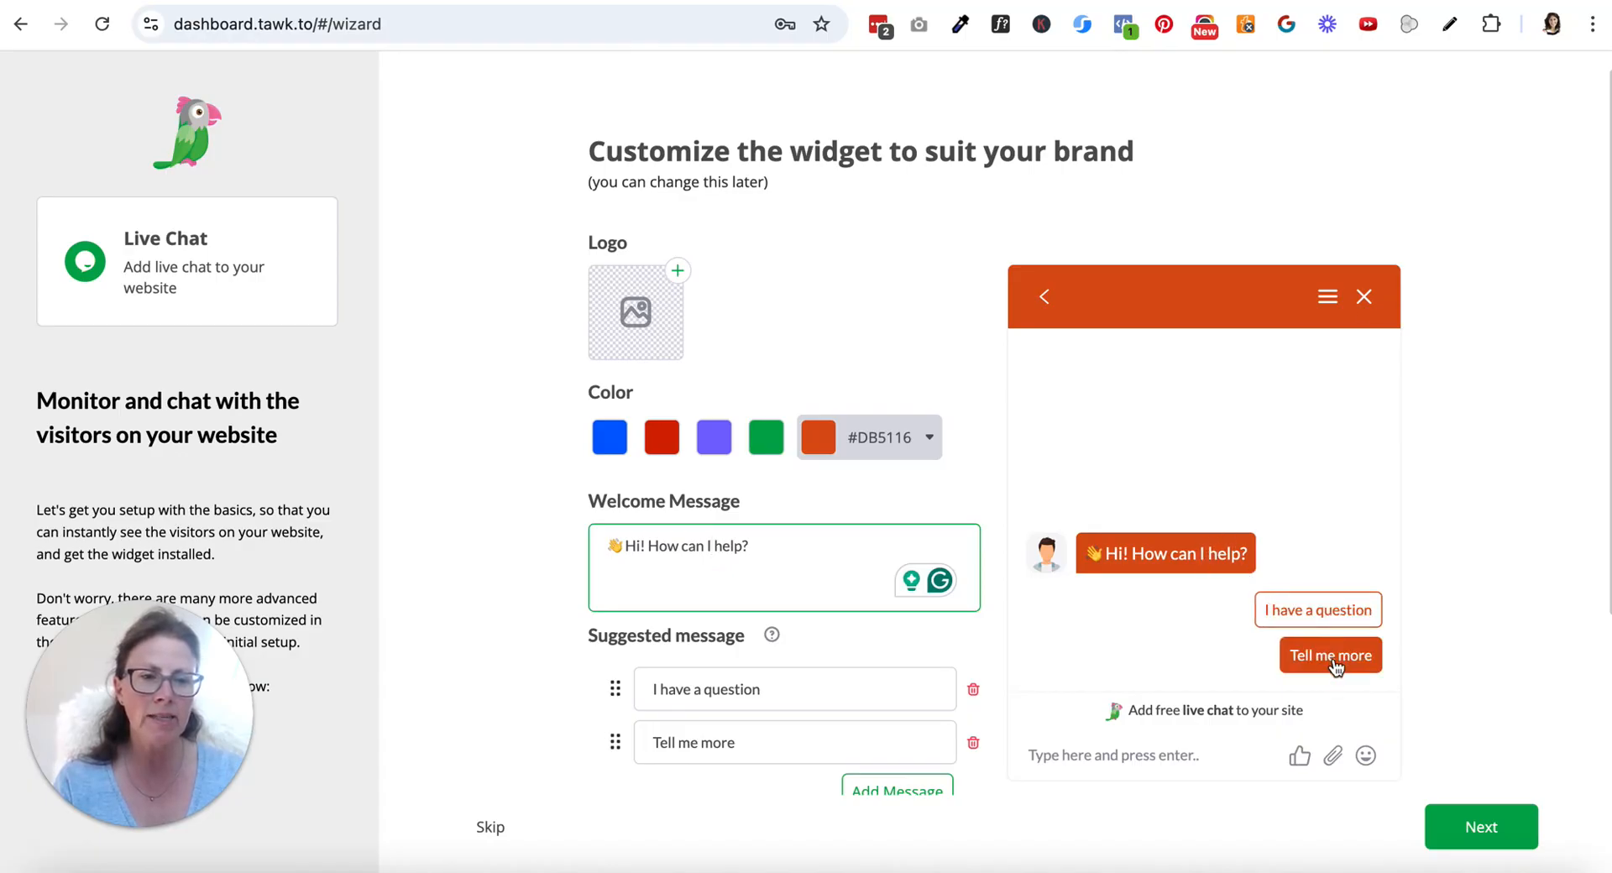
left_click_drag(747, 737, 619, 739)
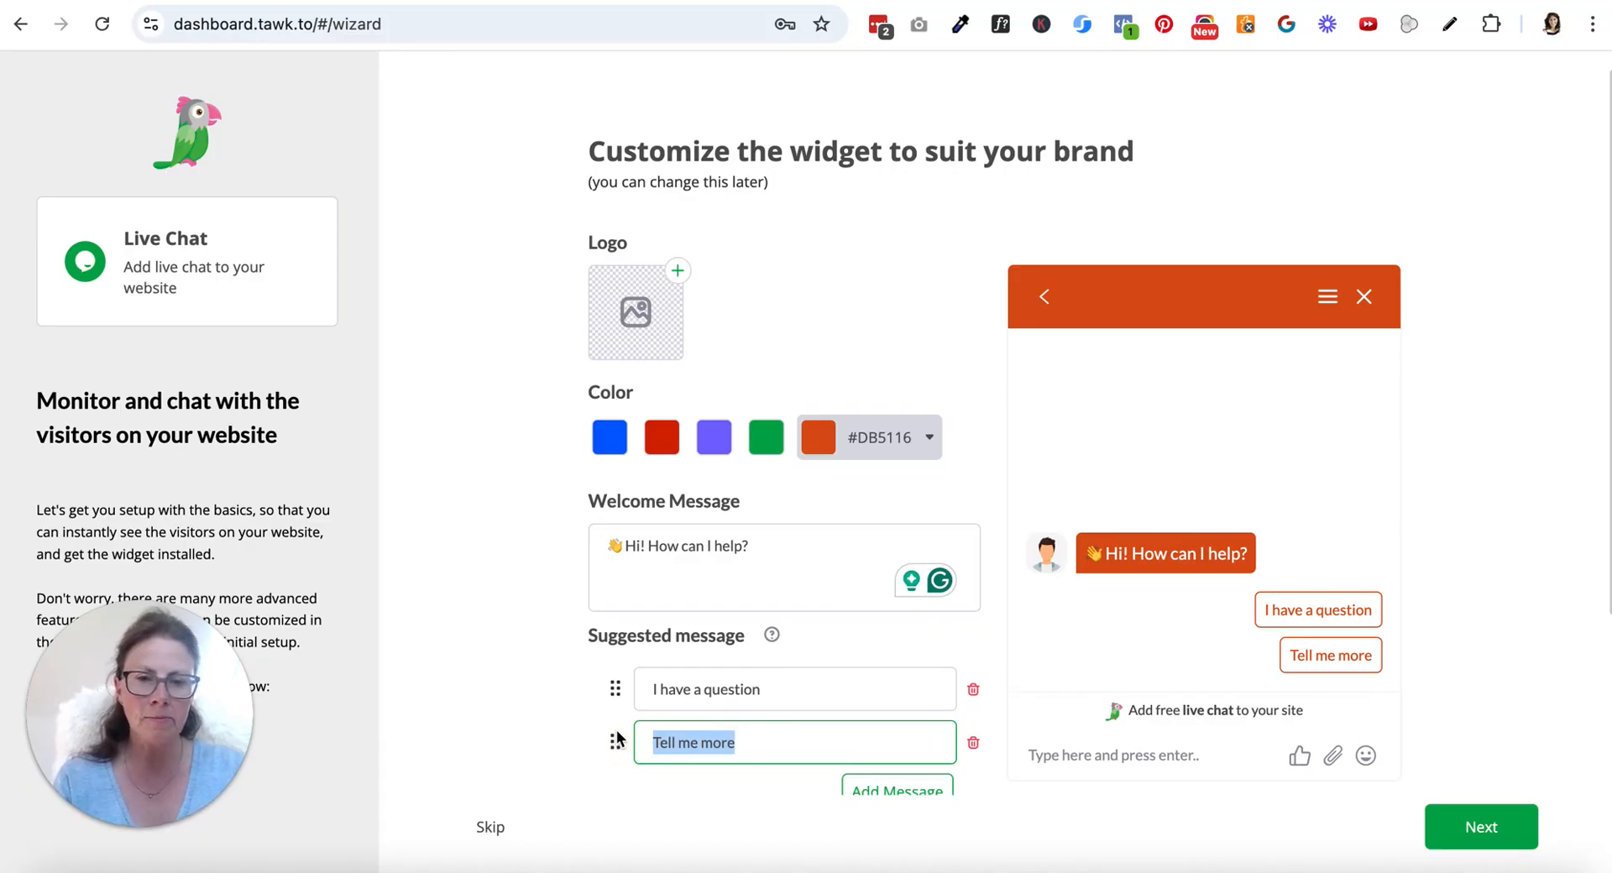
type("I have")
key("BackSpace")
key("BackSpace")
key("BackSpace")
key("BackSpace")
type("n")
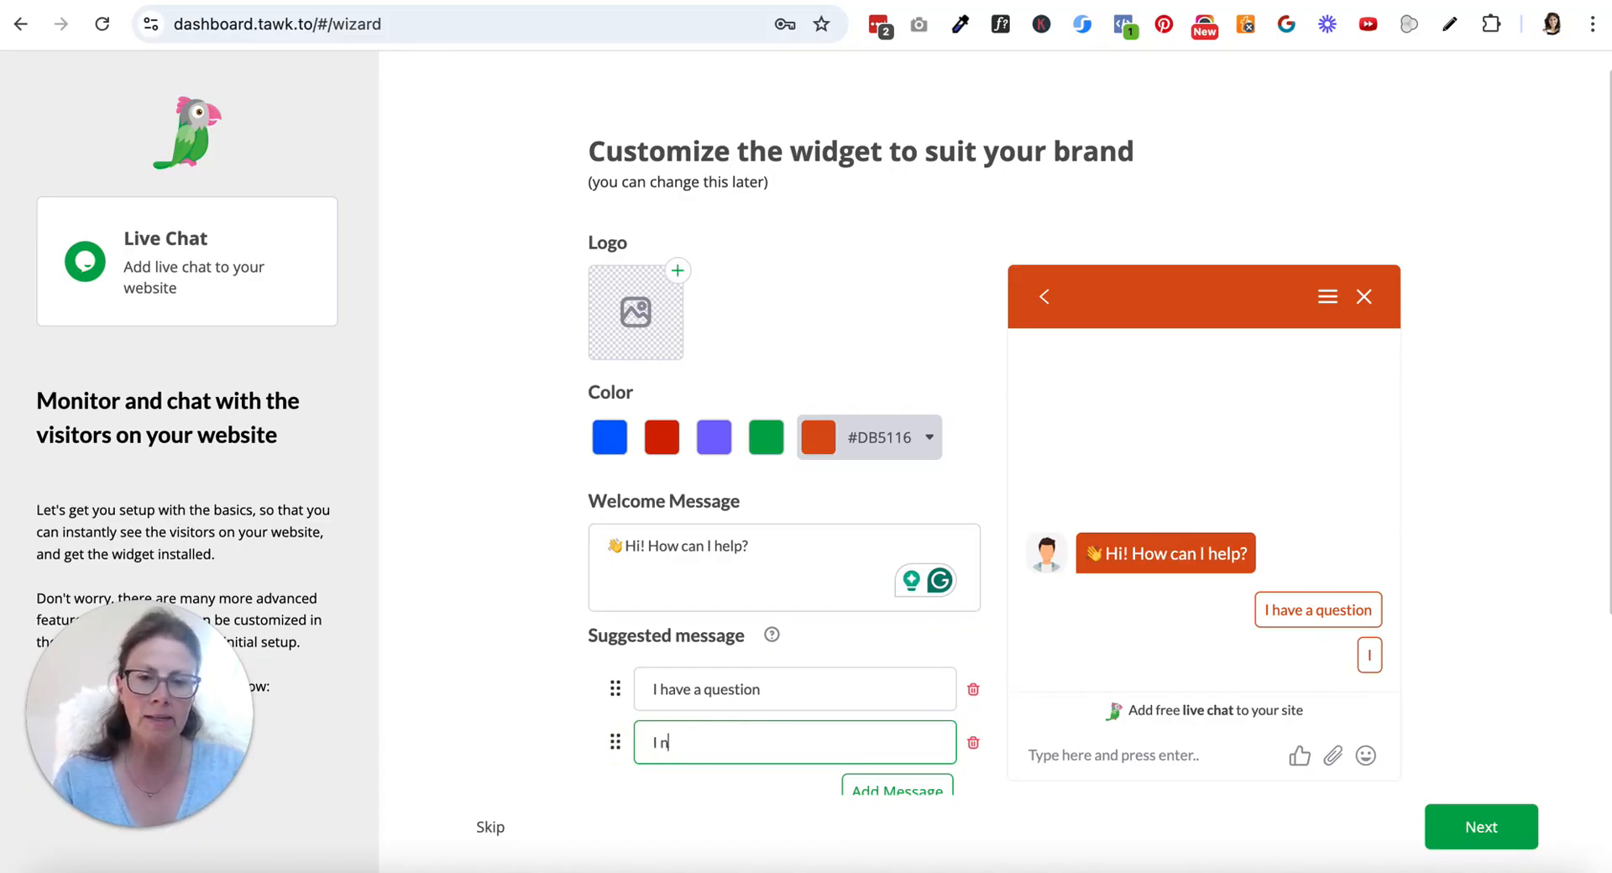
type("eed help with my w")
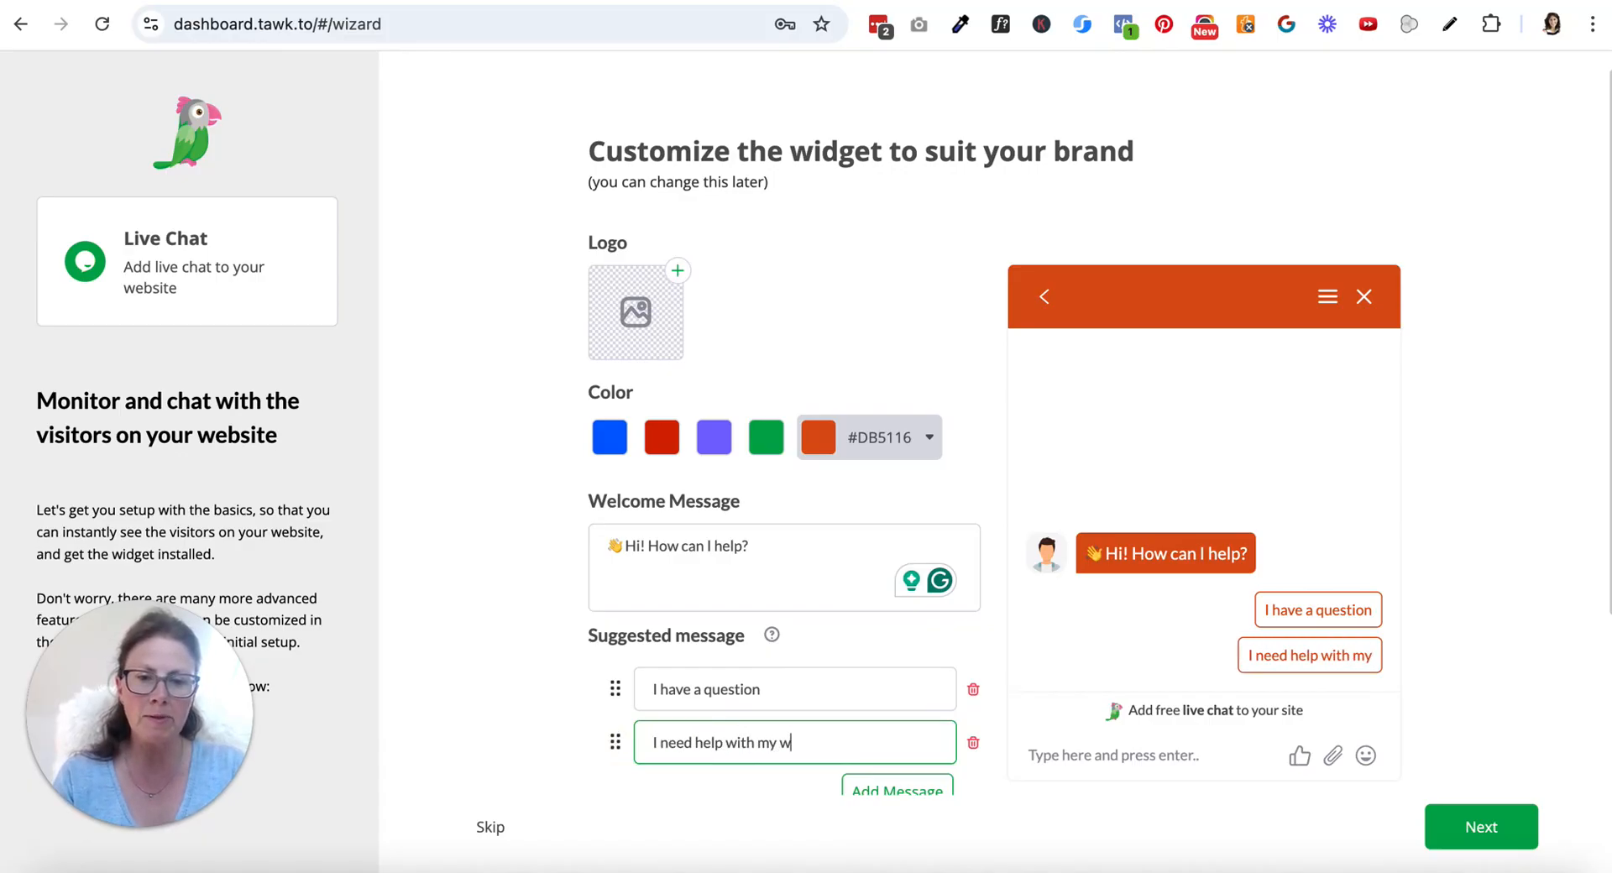
type("ebsite")
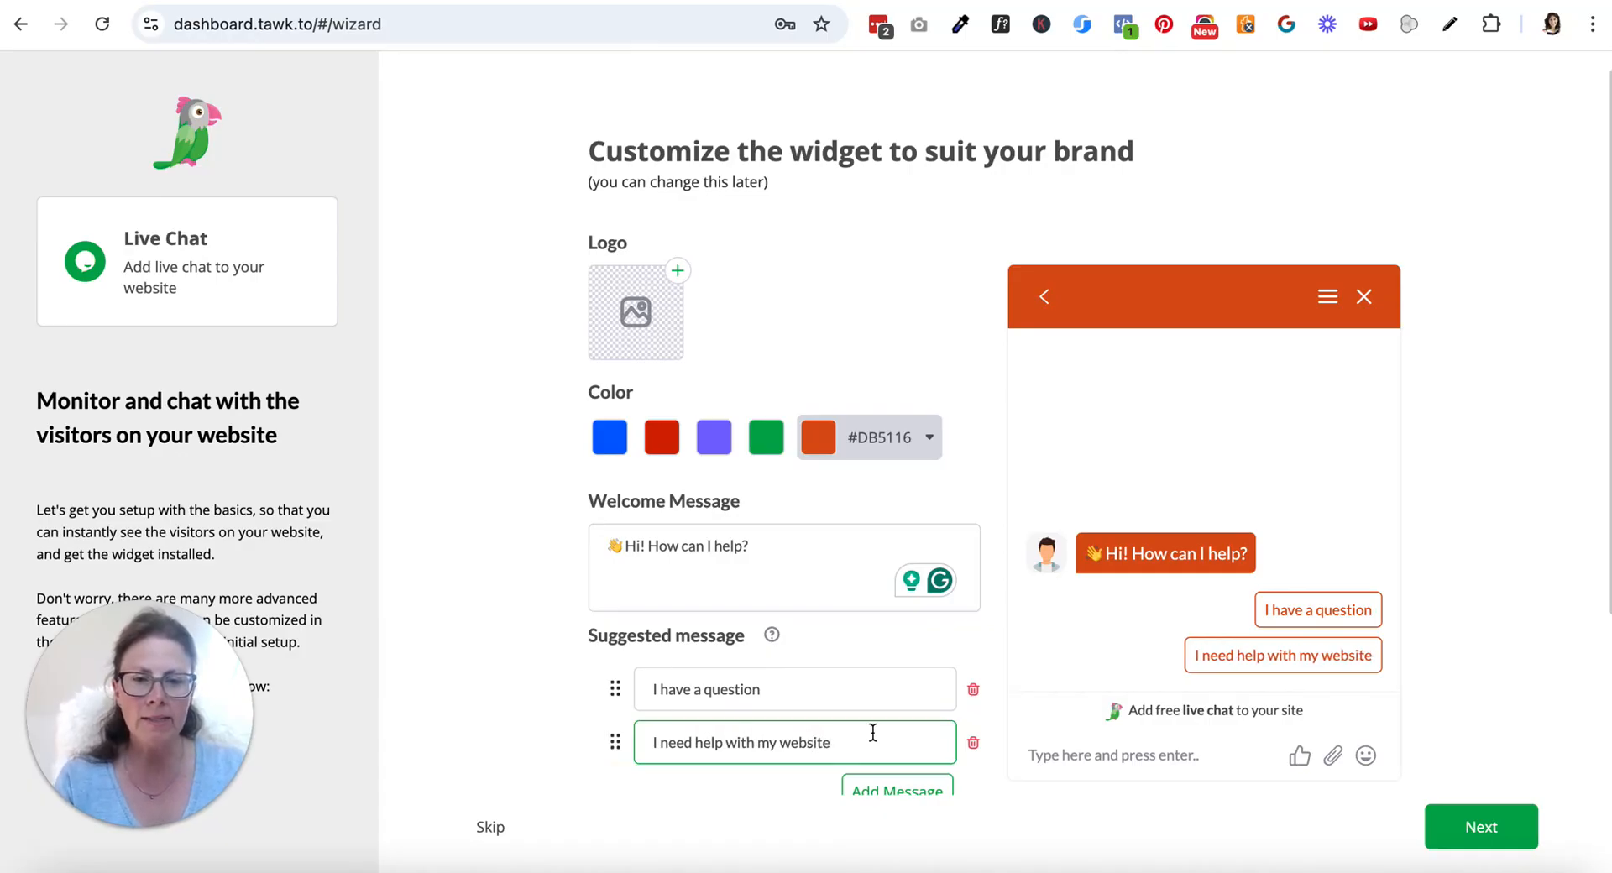
left_click(895, 796)
scroll(854, 642, "down", 1)
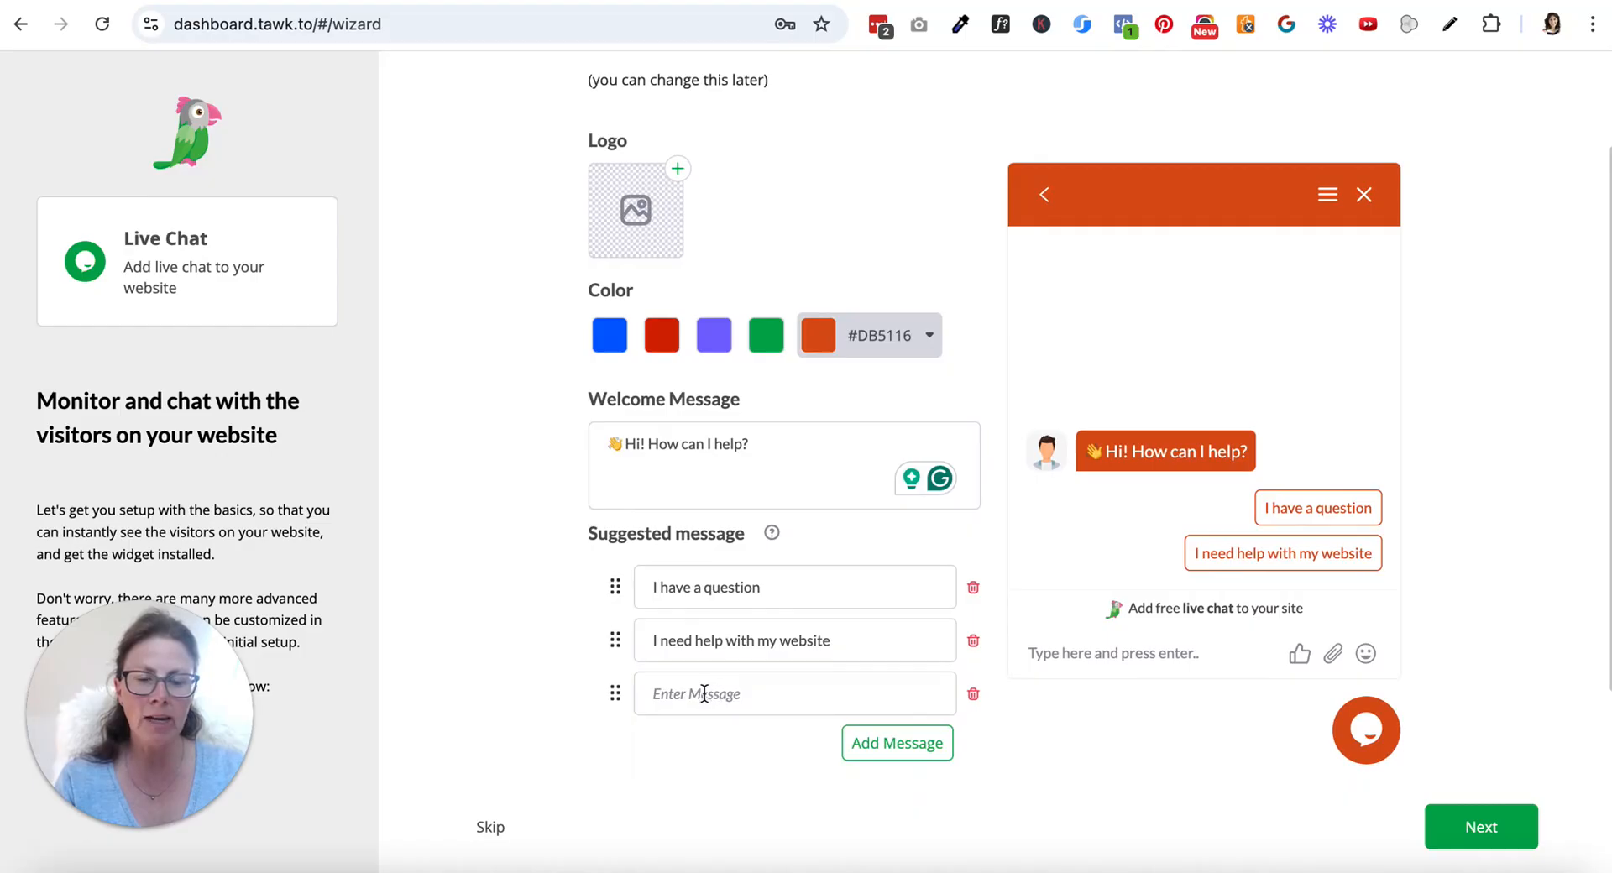
left_click(974, 695)
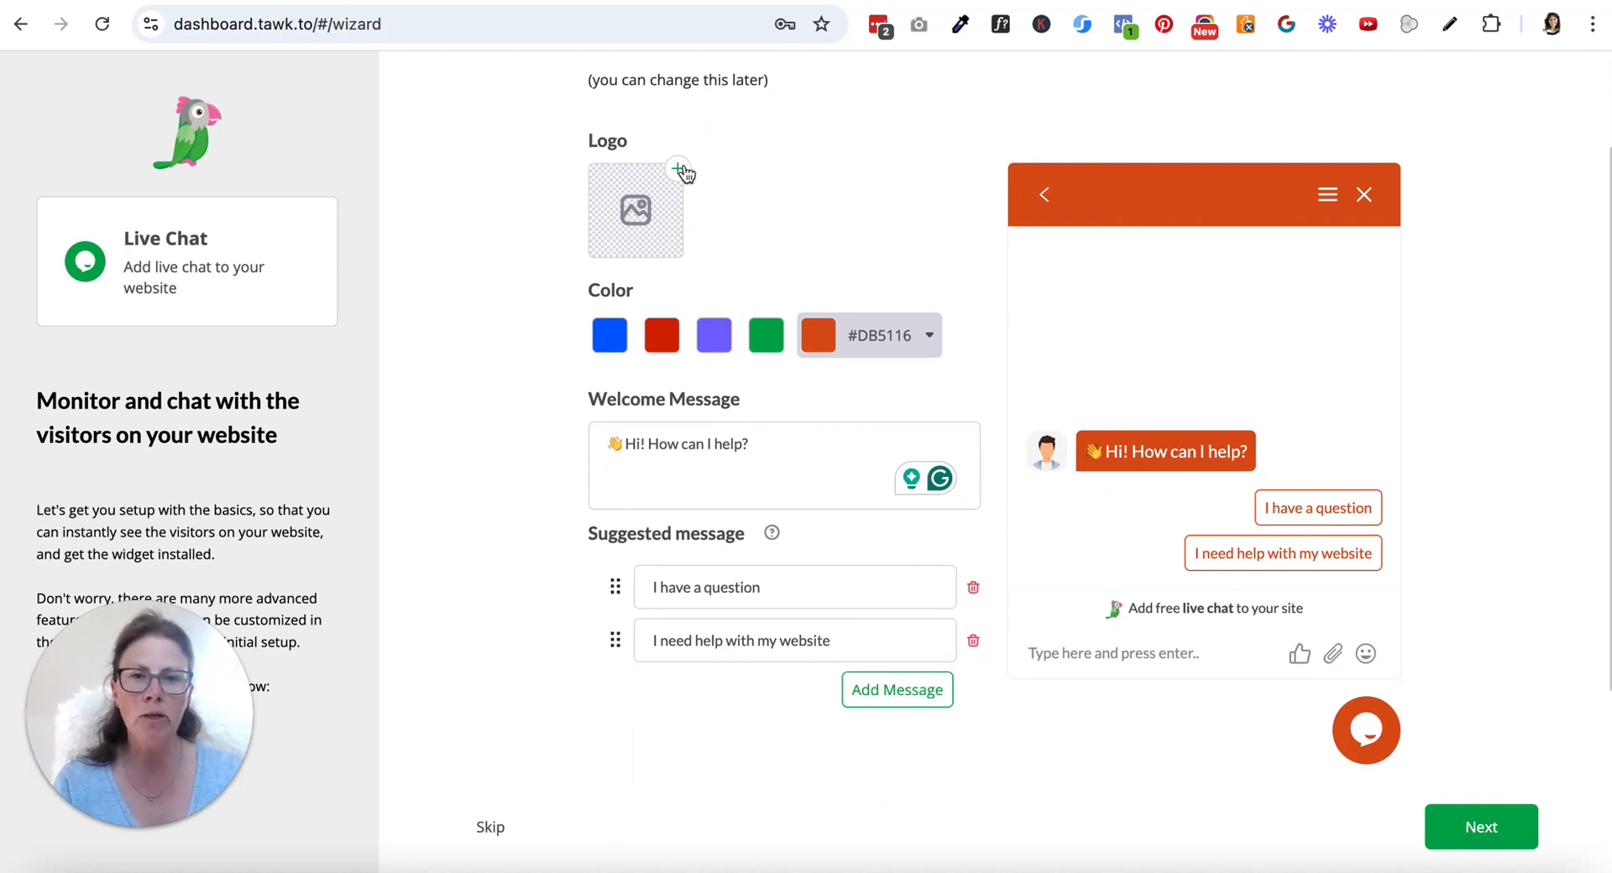
Accept the widget customization without a logo and proceed to the widget installation code
scroll(745, 224, "up", 1)
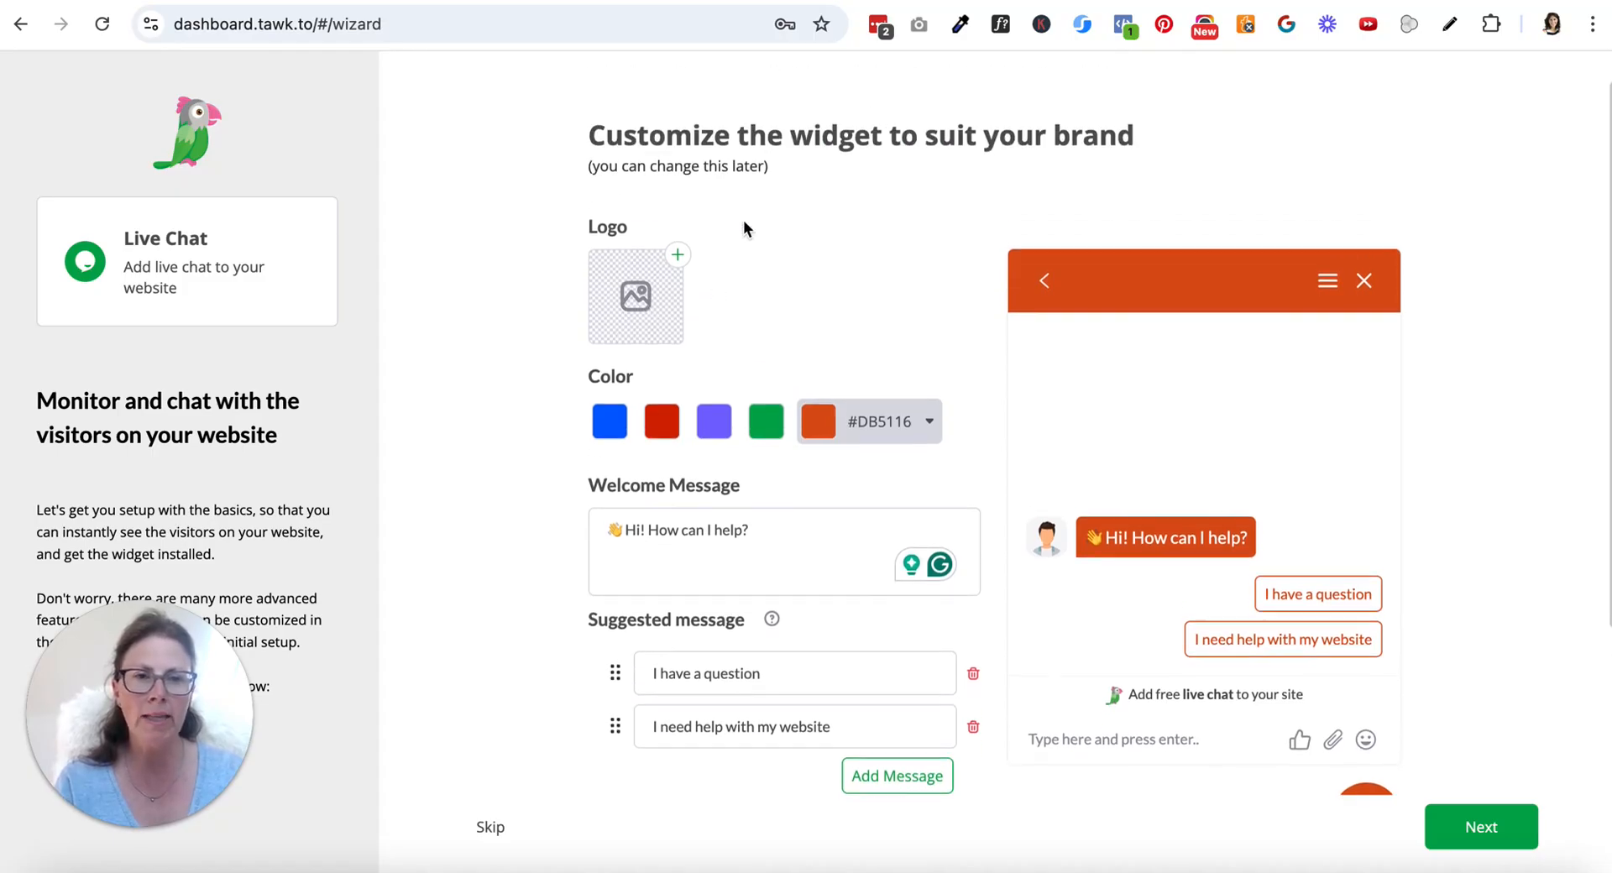
scroll(745, 223, "down", 2)
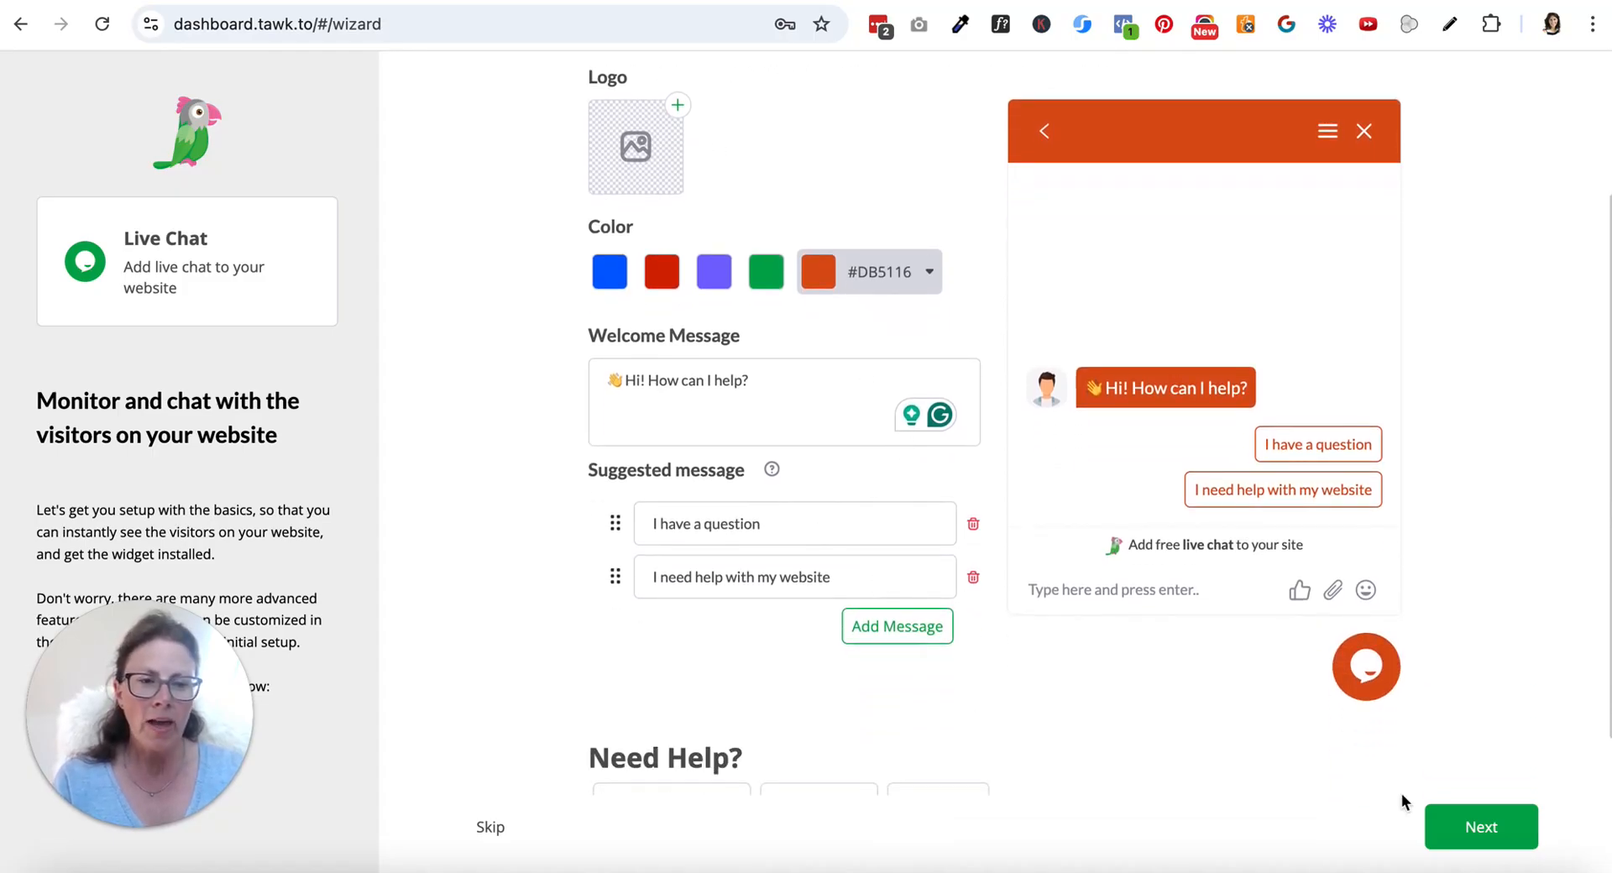
left_click(1475, 827)
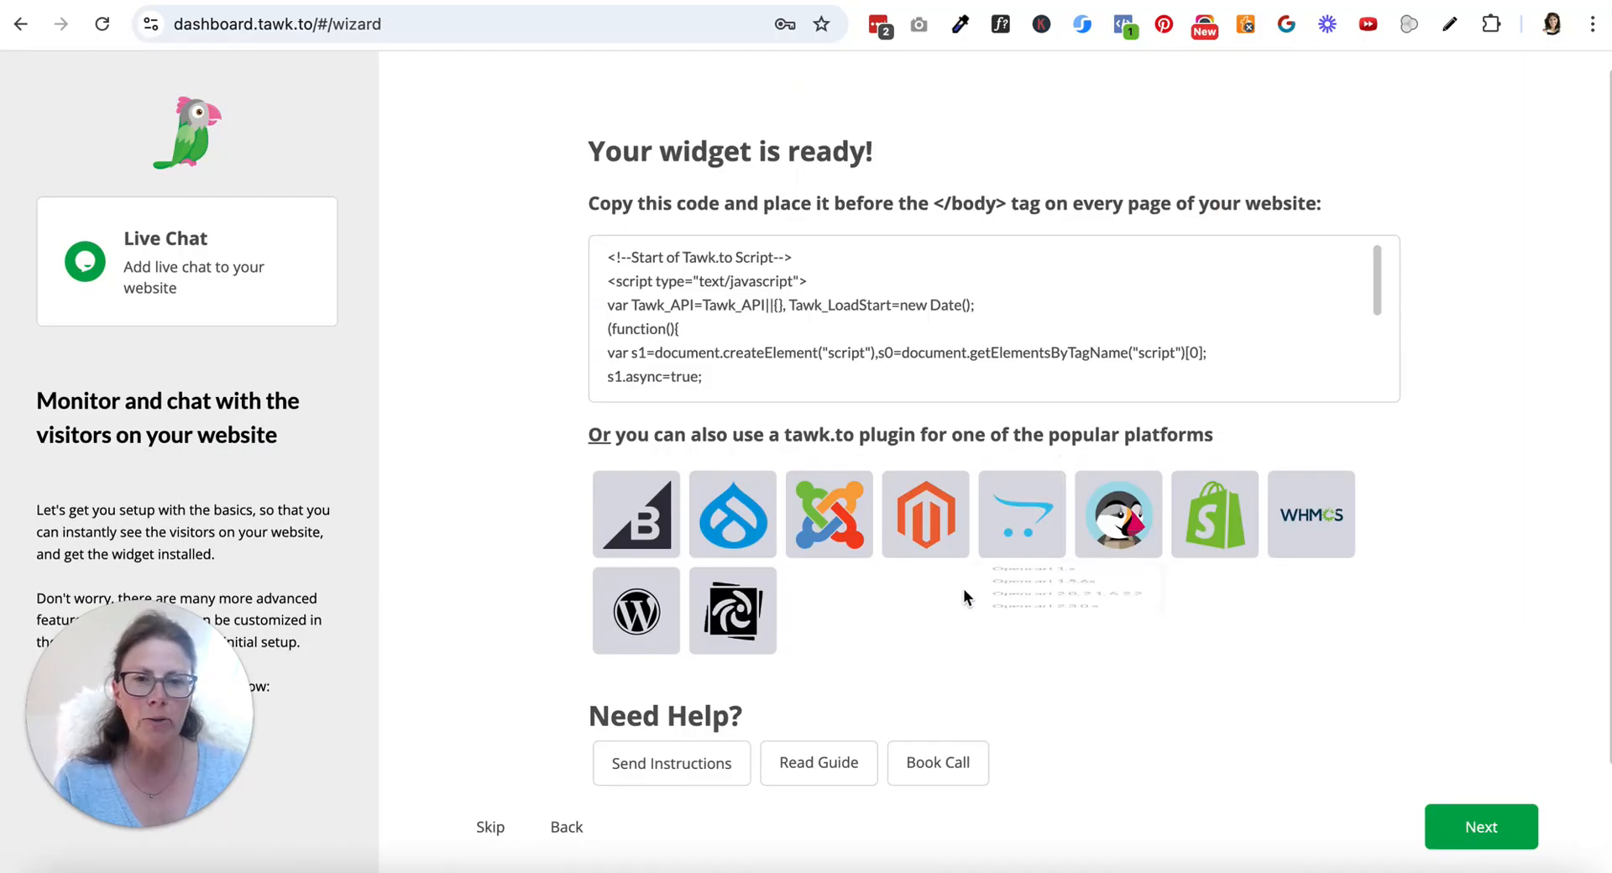
mouse_move(811, 349)
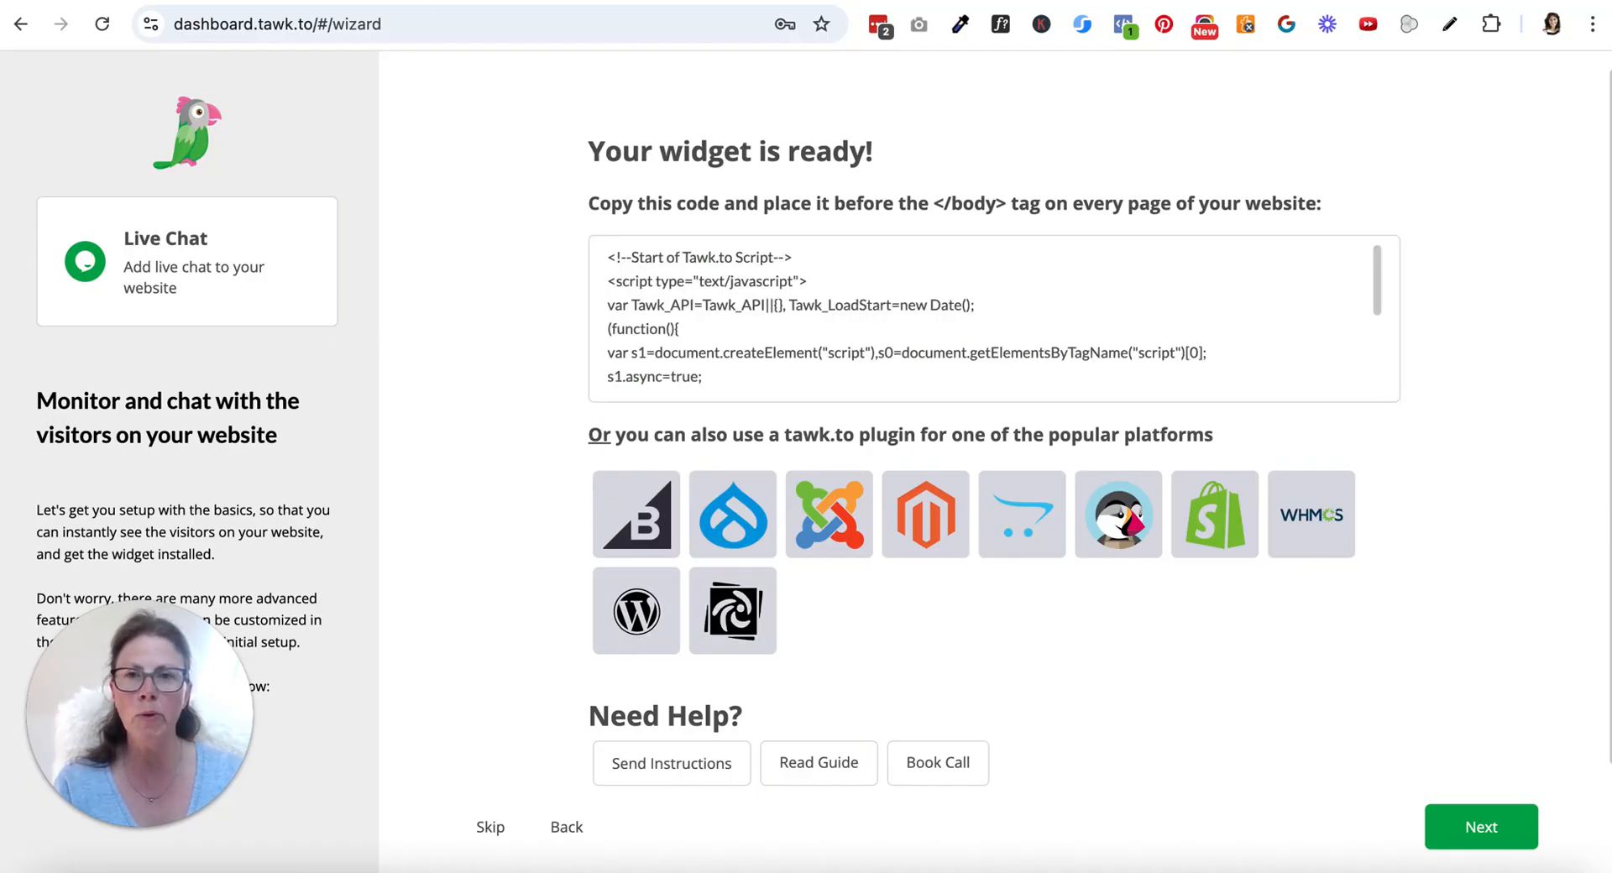
Switch to the Grey Bear Consulting WordPress admin and open the page for adding a plugin
key("ctrl+Tab")
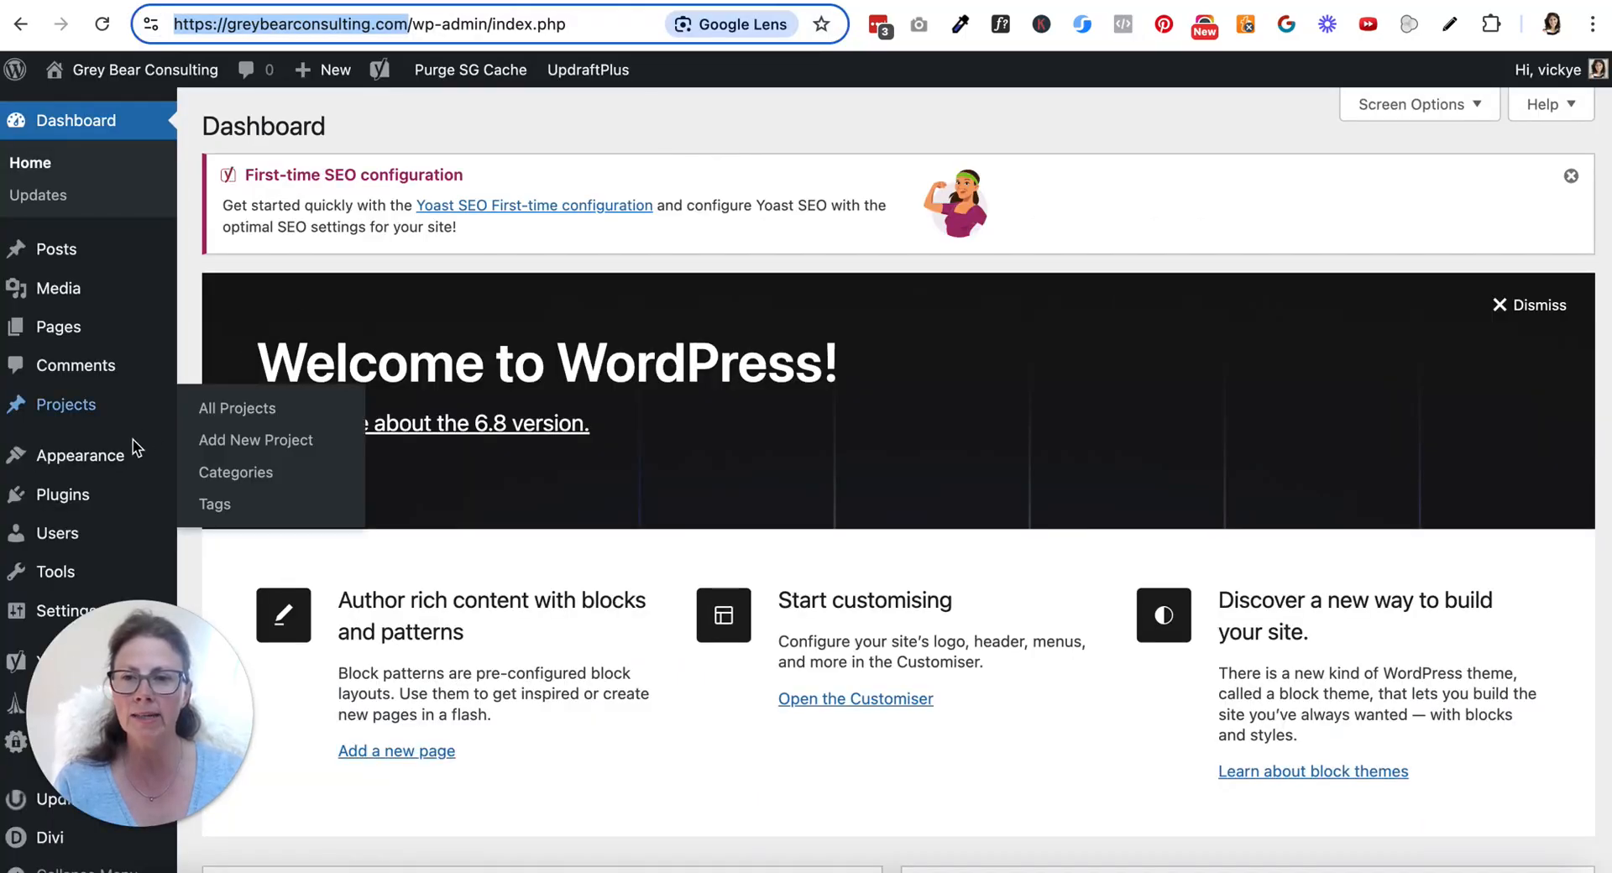
mouse_move(73, 496)
left_click(237, 531)
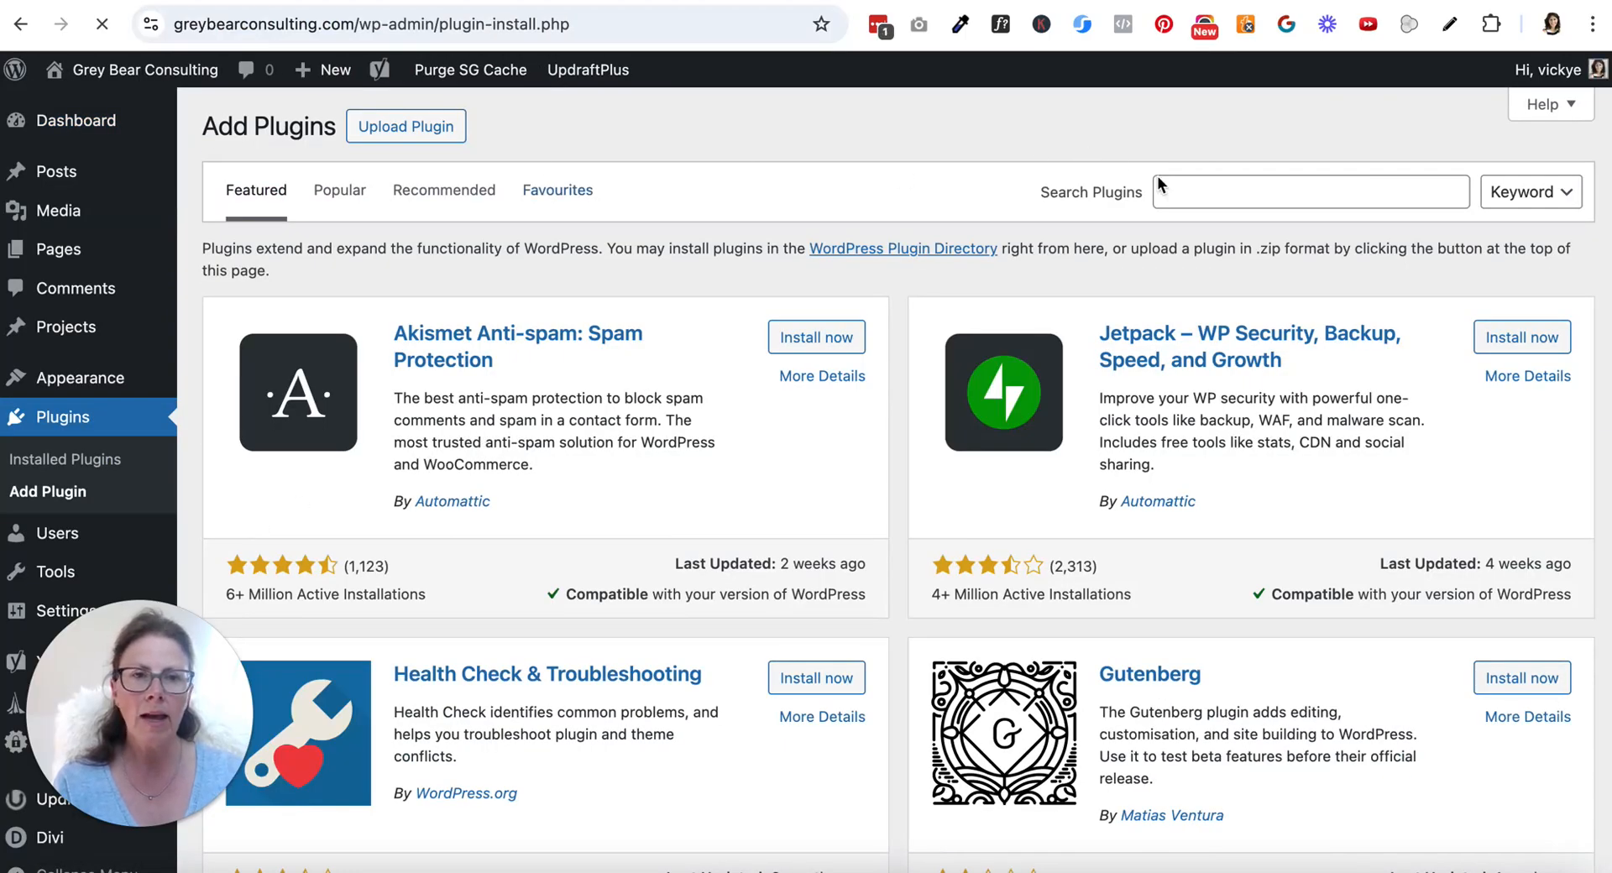
Search the plugin directory for "tawk", then install and activate the Tawk.To Live Chat plugin
left_click(1169, 191)
type("tawk")
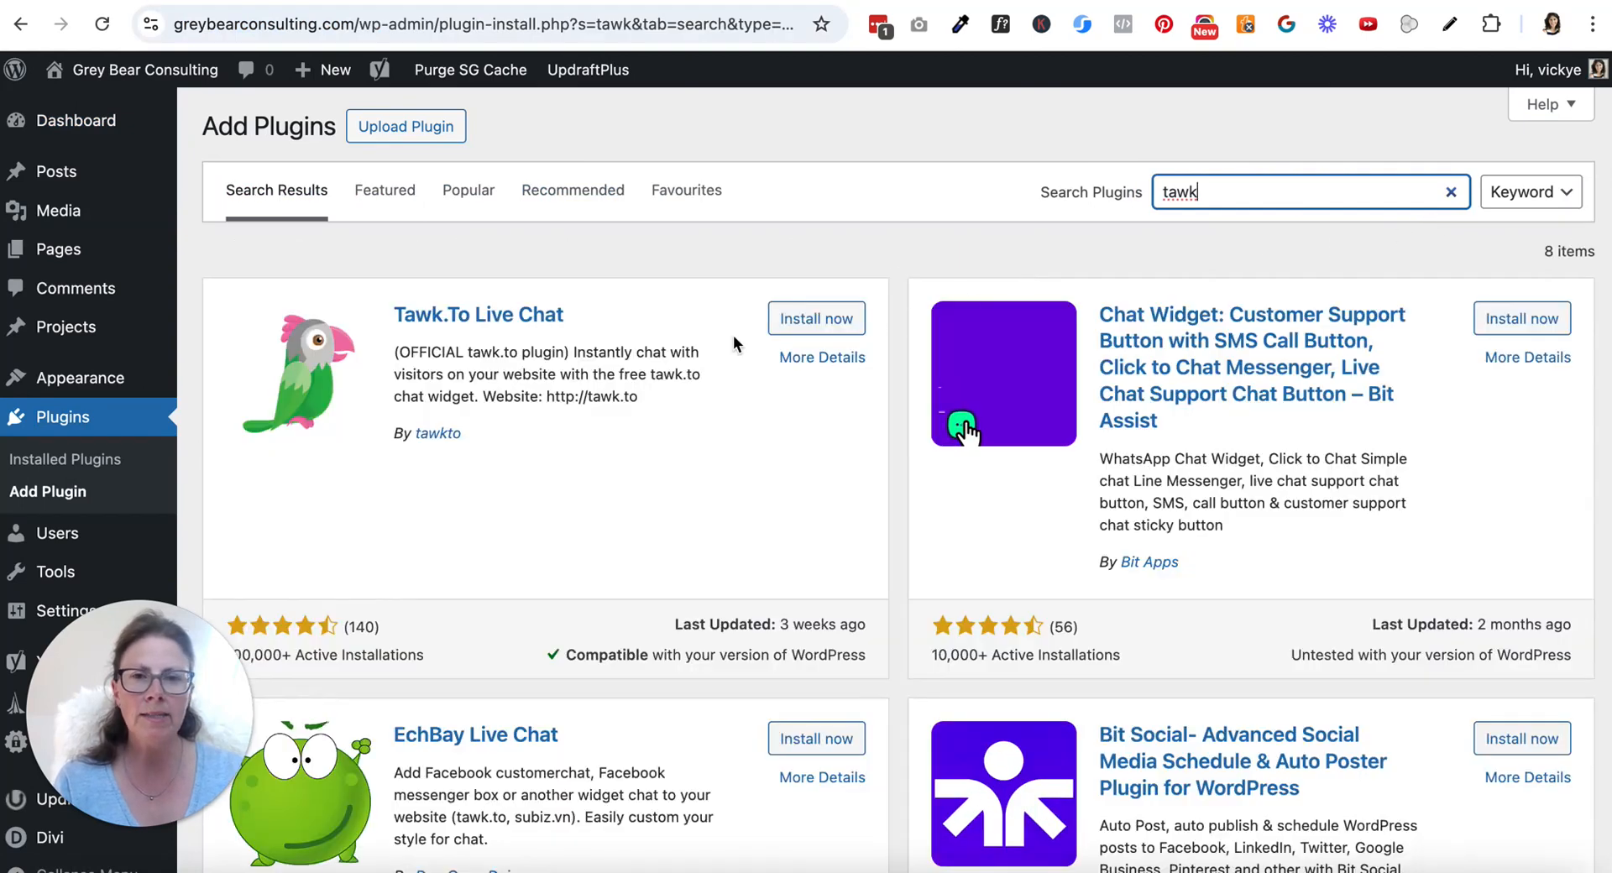
left_click(819, 319)
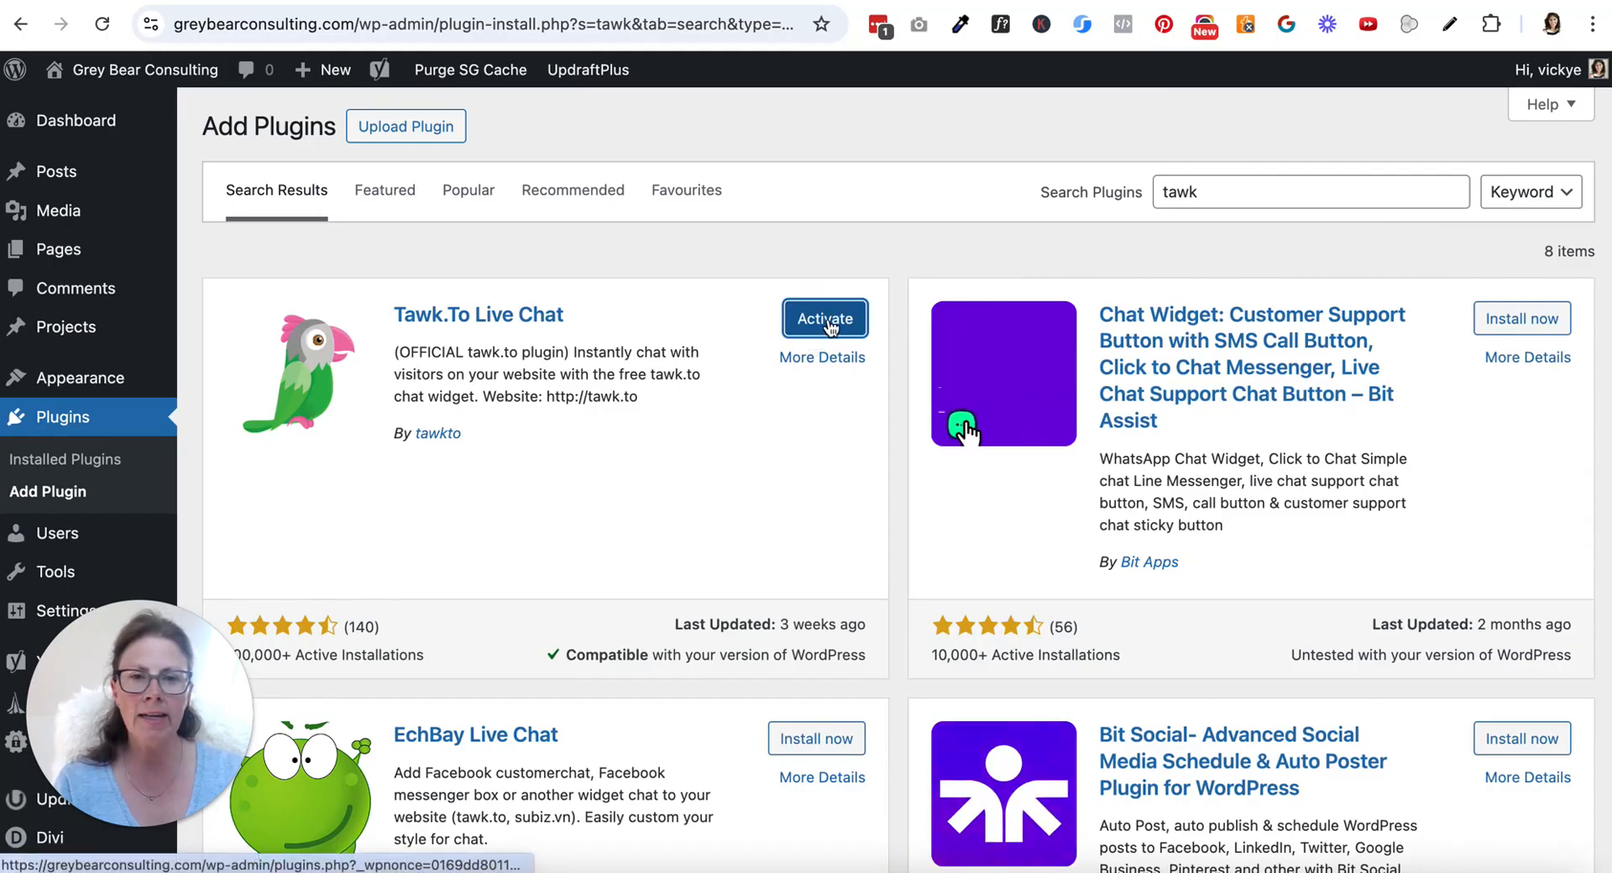
left_click(825, 327)
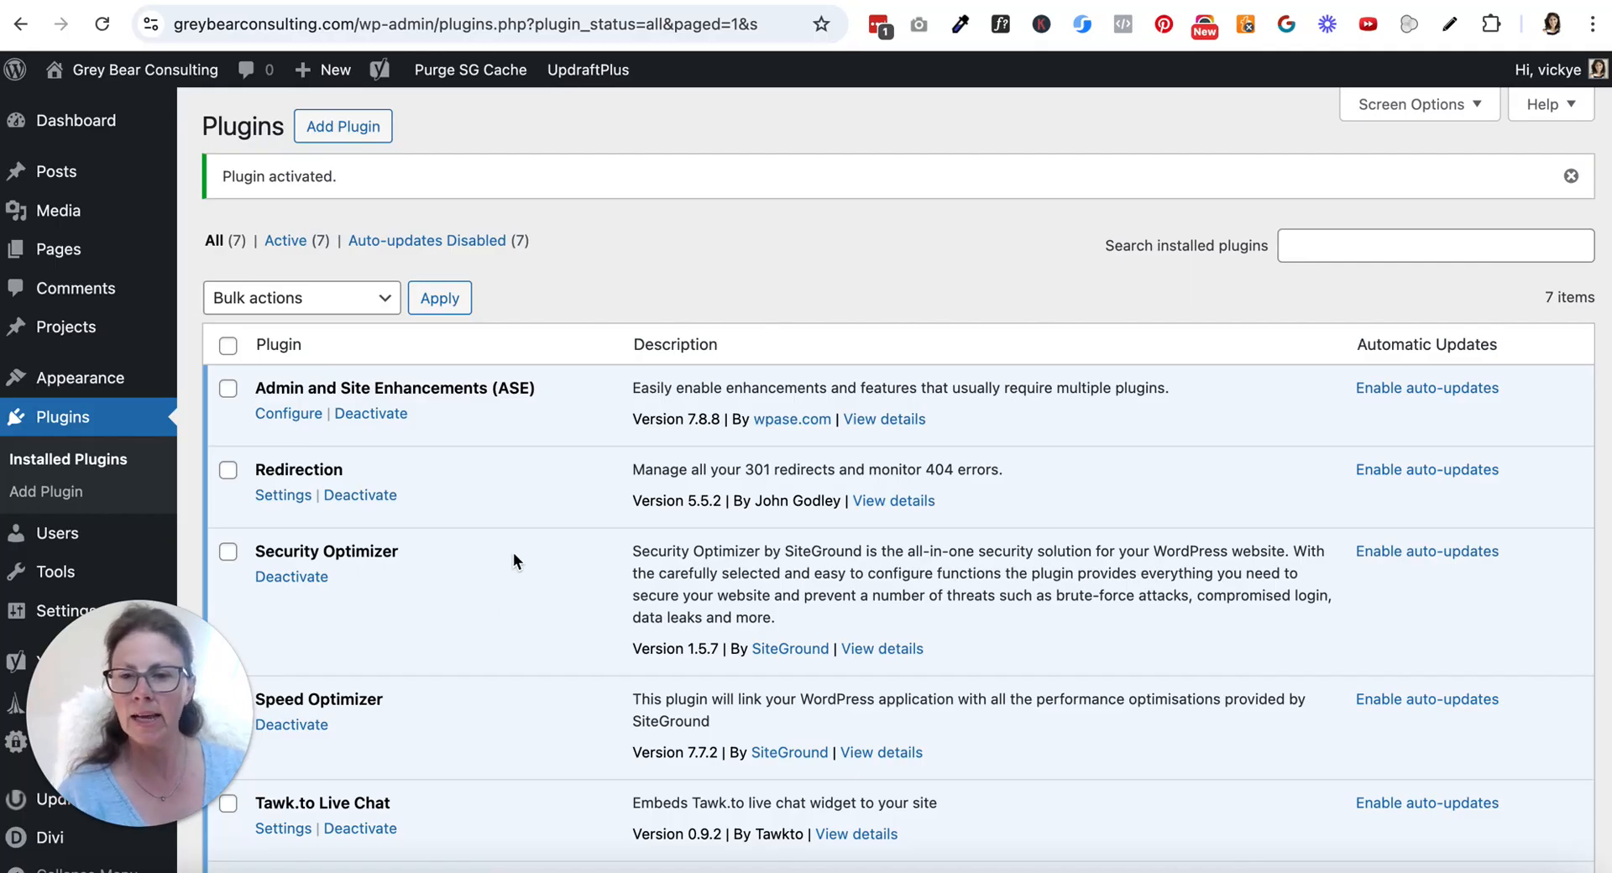
Open the Tawk.to Live Chat plugin's settings and use the Grey Bear Consulting property and widget on the site
left_click(282, 829)
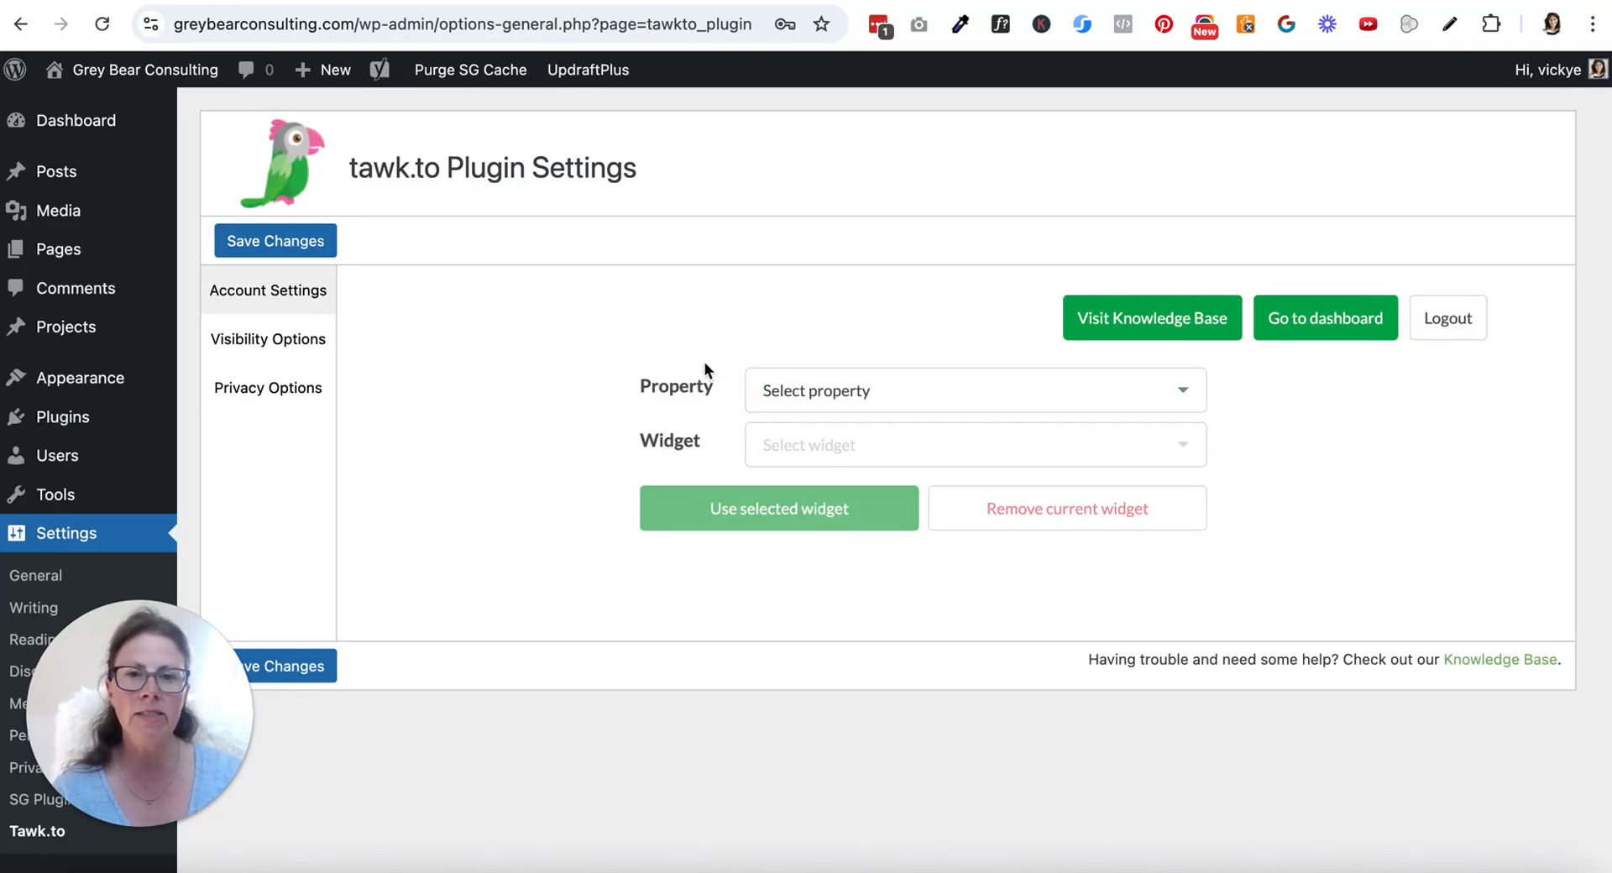
left_click(873, 401)
left_click(874, 449)
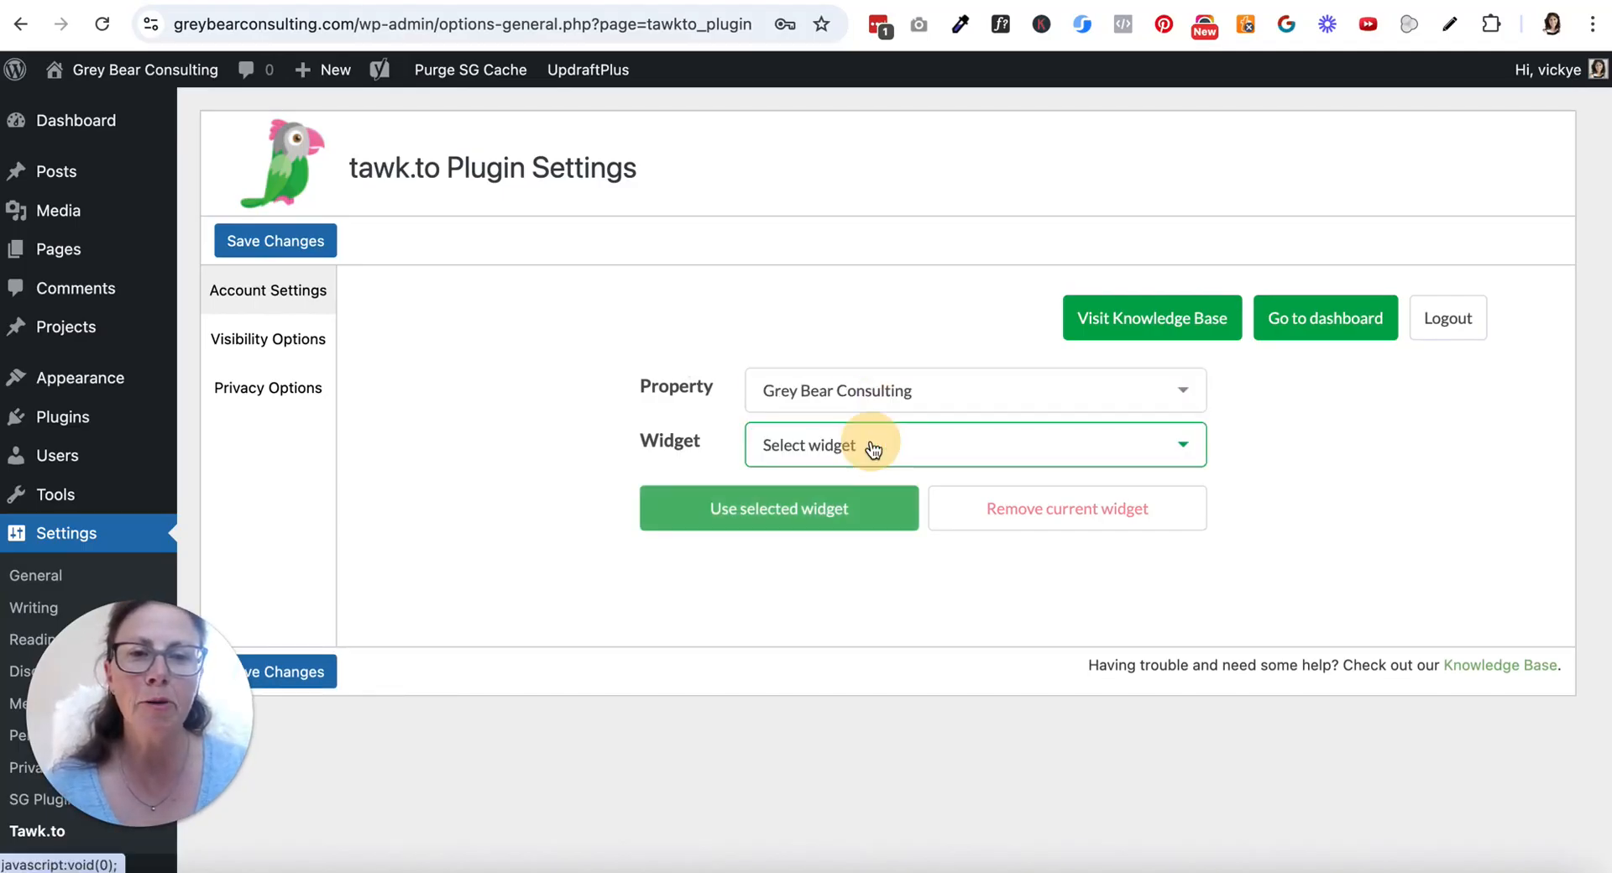
left_click(924, 449)
left_click(906, 493)
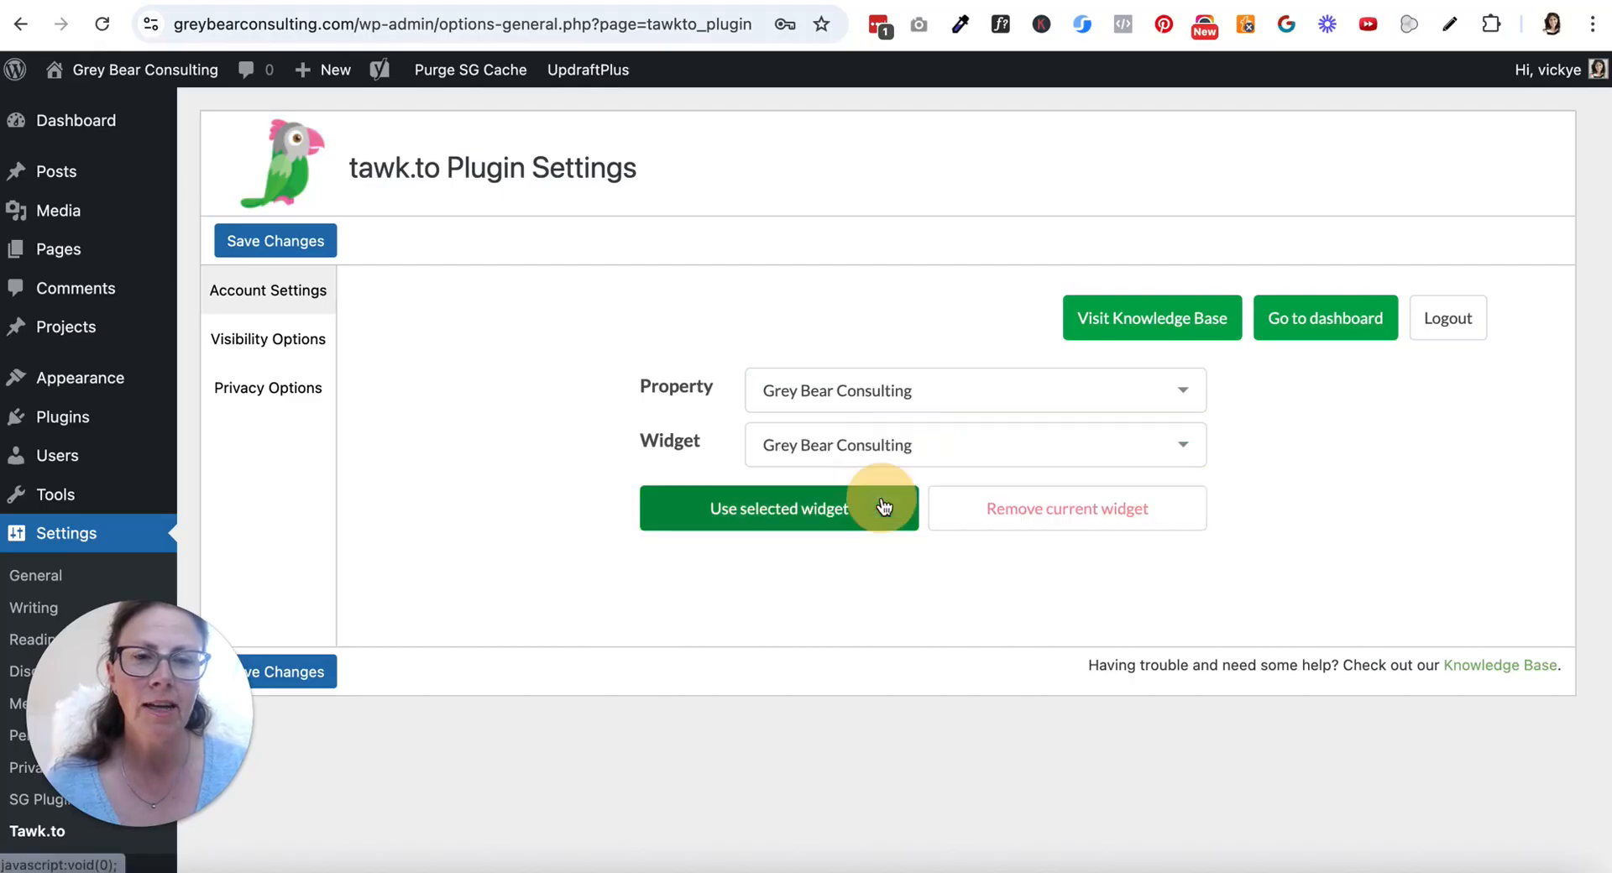
left_click(842, 522)
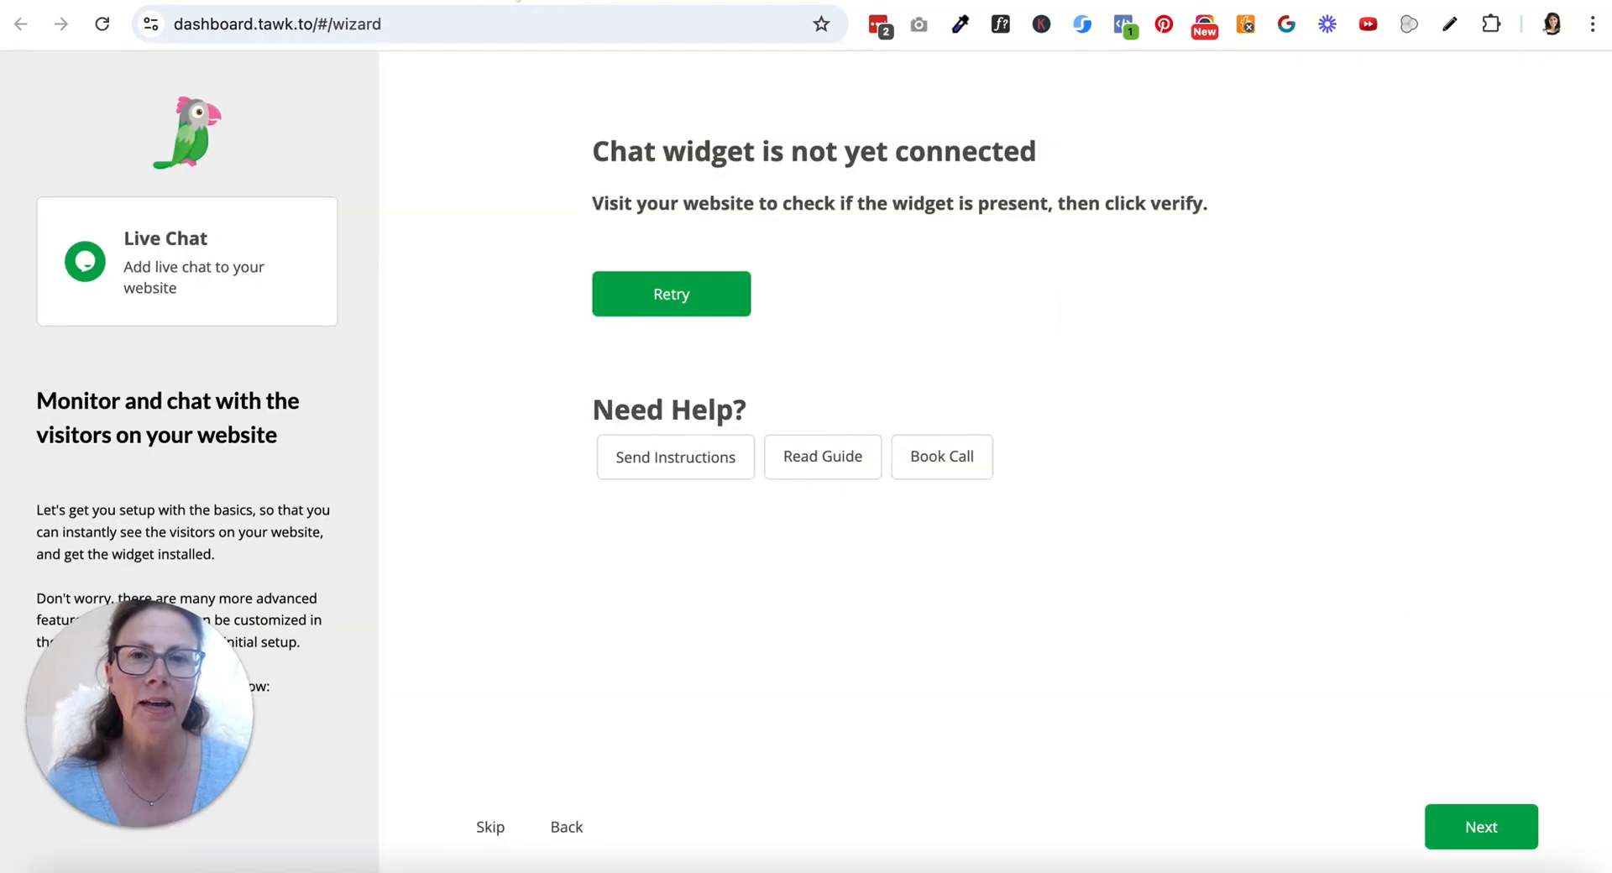
left_click(676, 293)
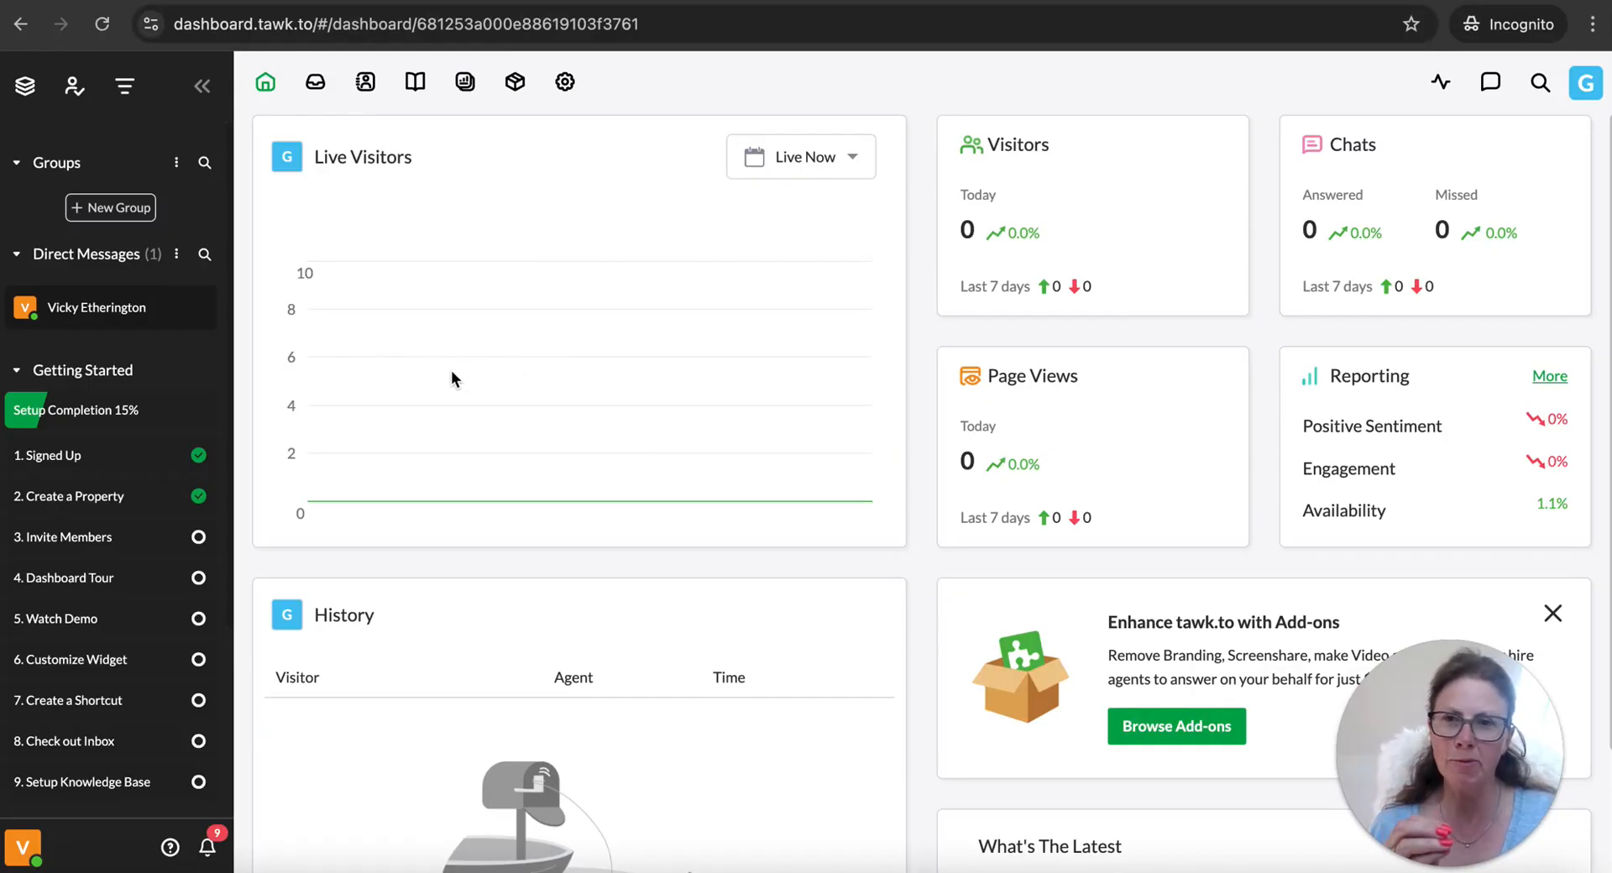
Visit the live Grey Bear Consulting site from WordPress and send the suggested message "I need help with my website" in the chat widget
left_click(25, 850)
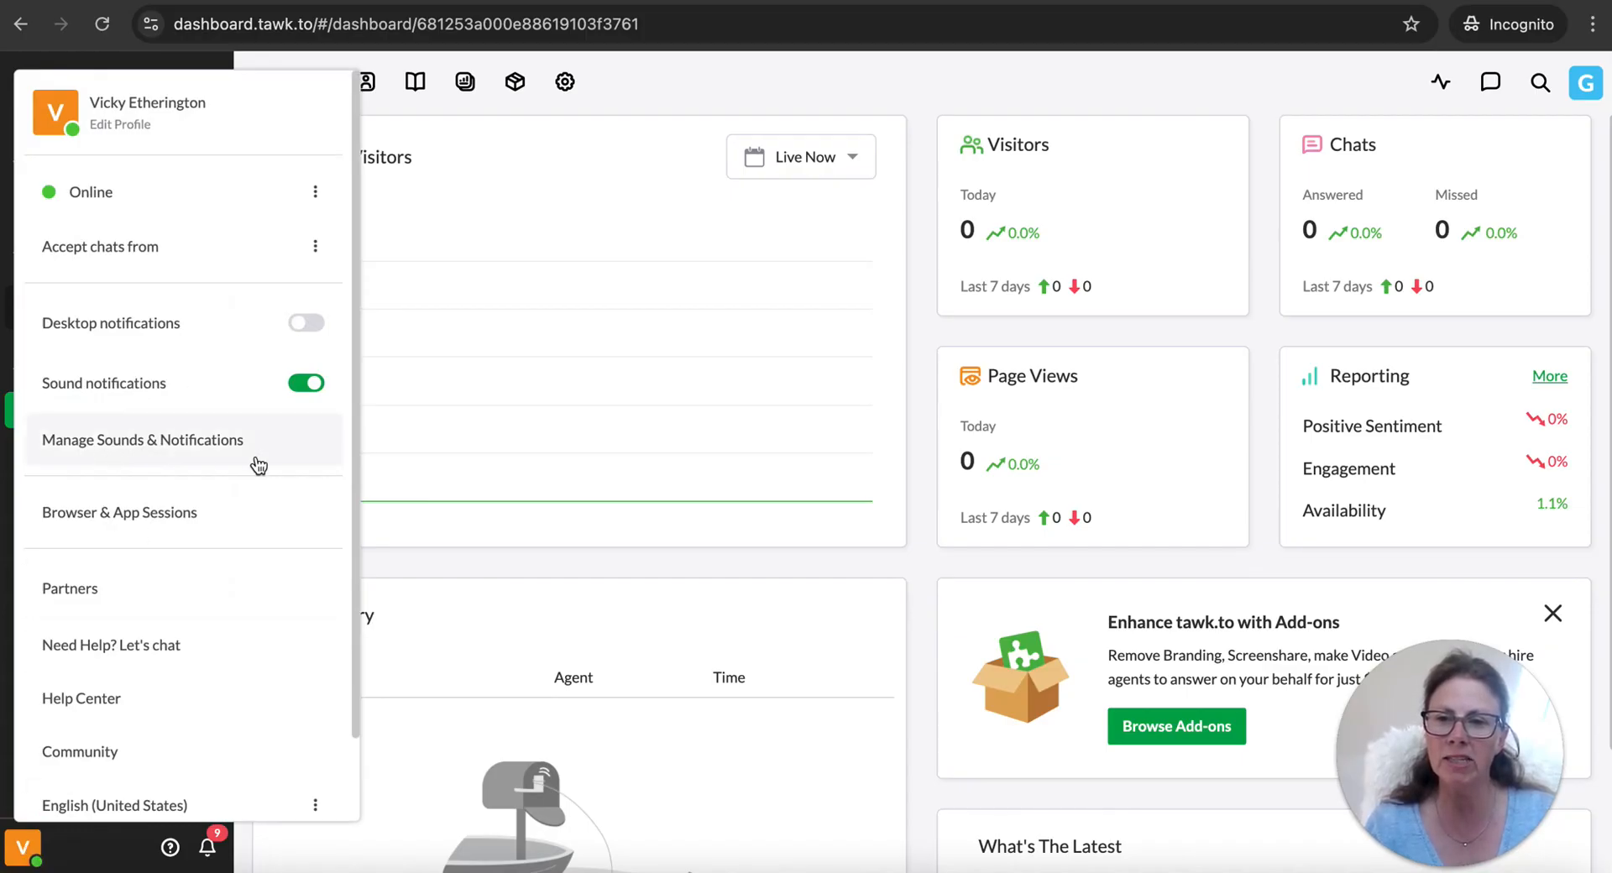
left_click(472, 405)
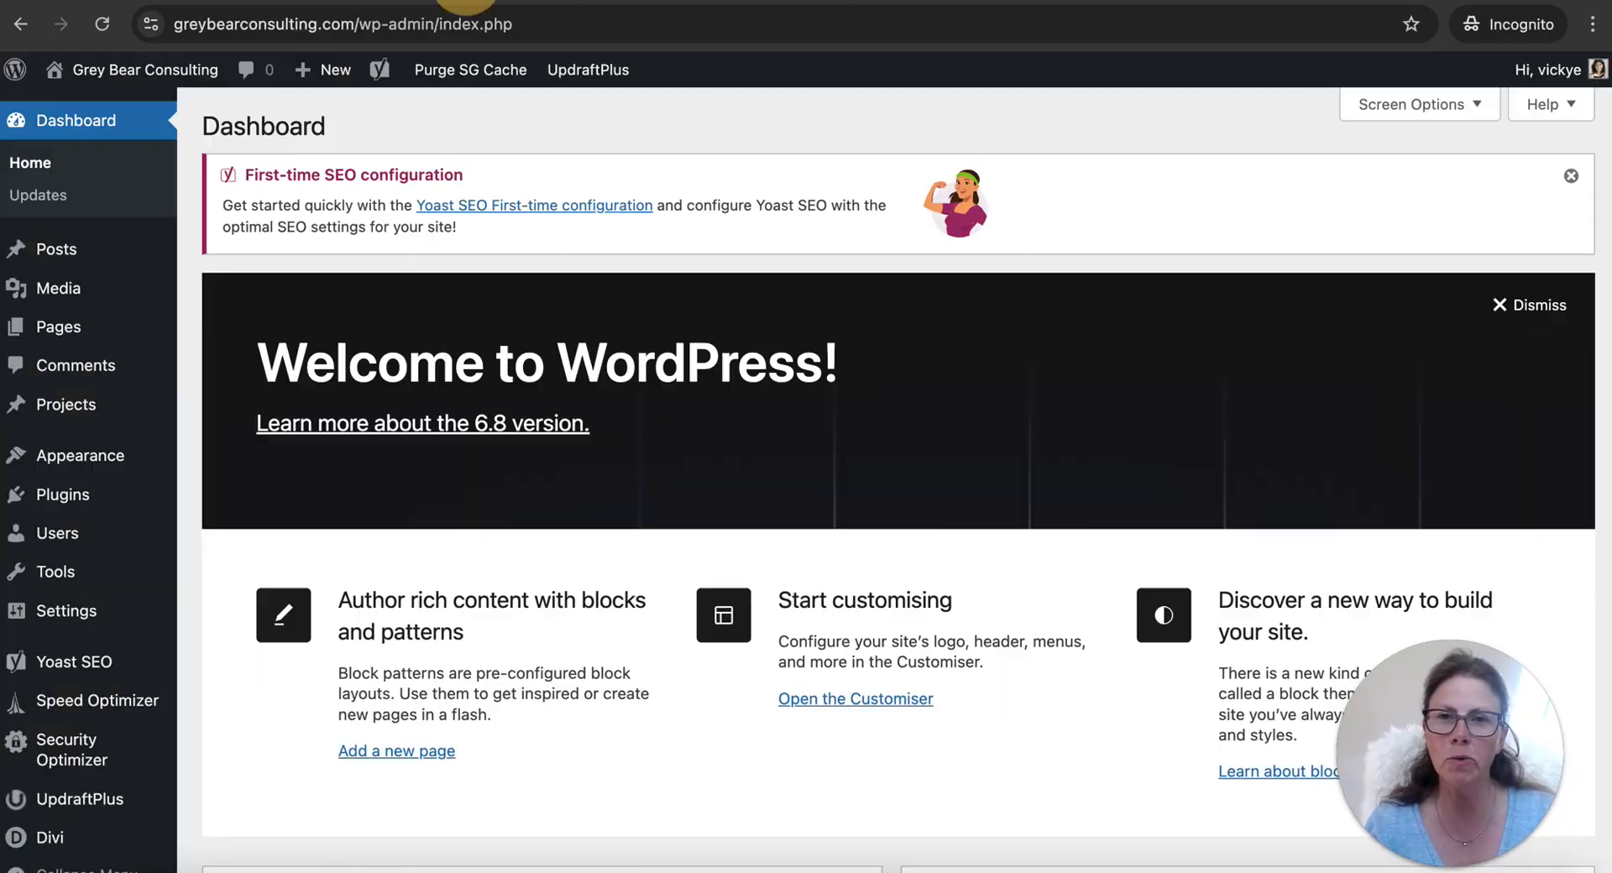
mouse_move(80, 70)
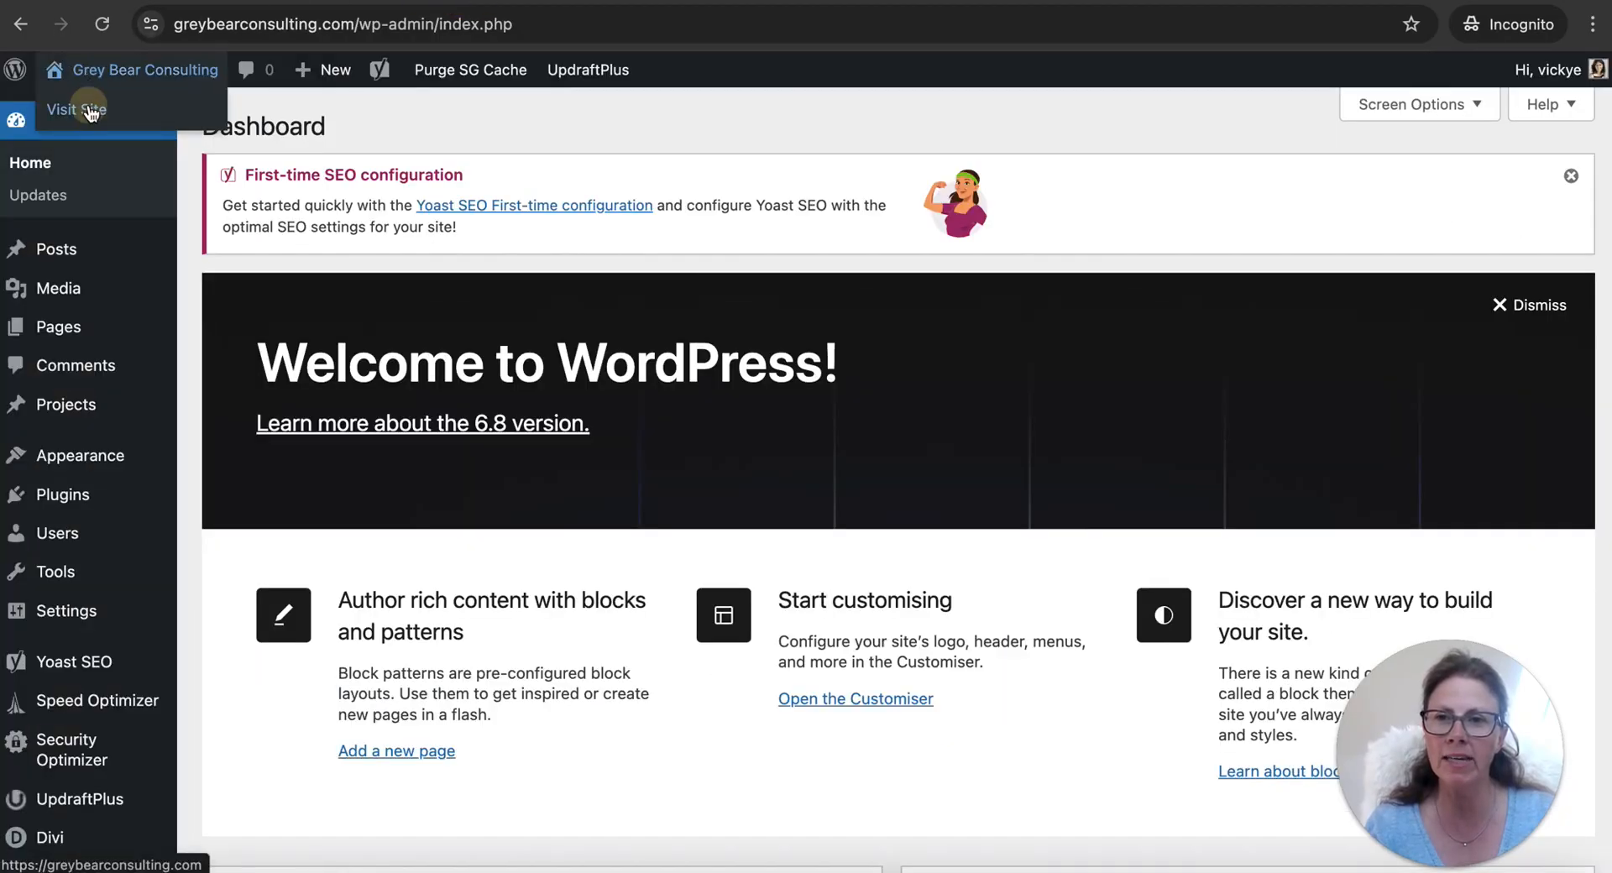
left_click(84, 99)
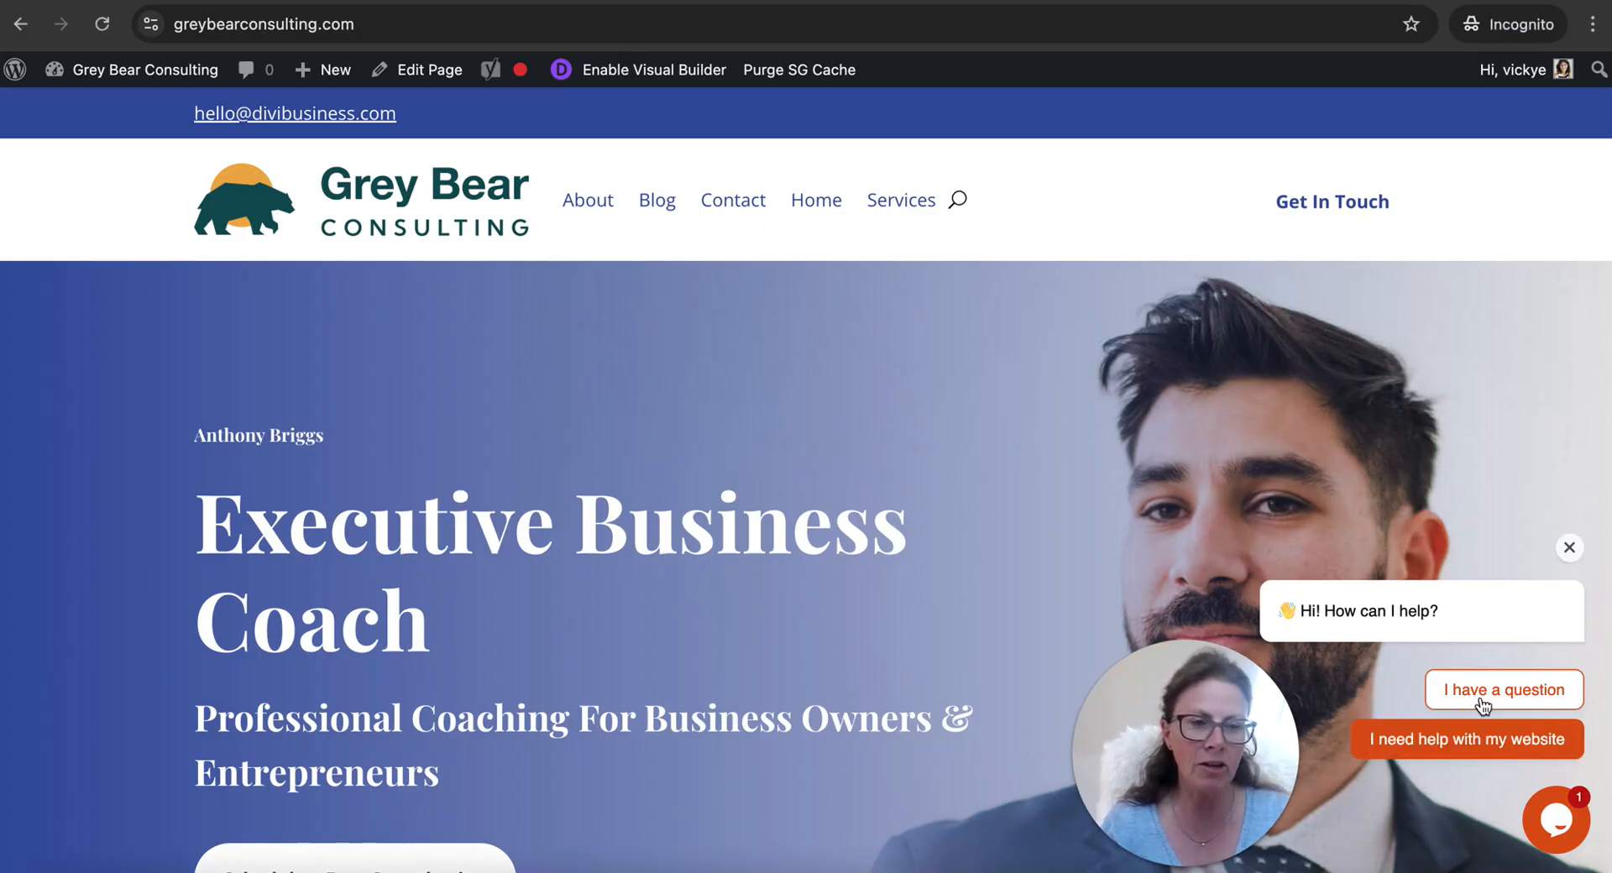
left_click(1487, 740)
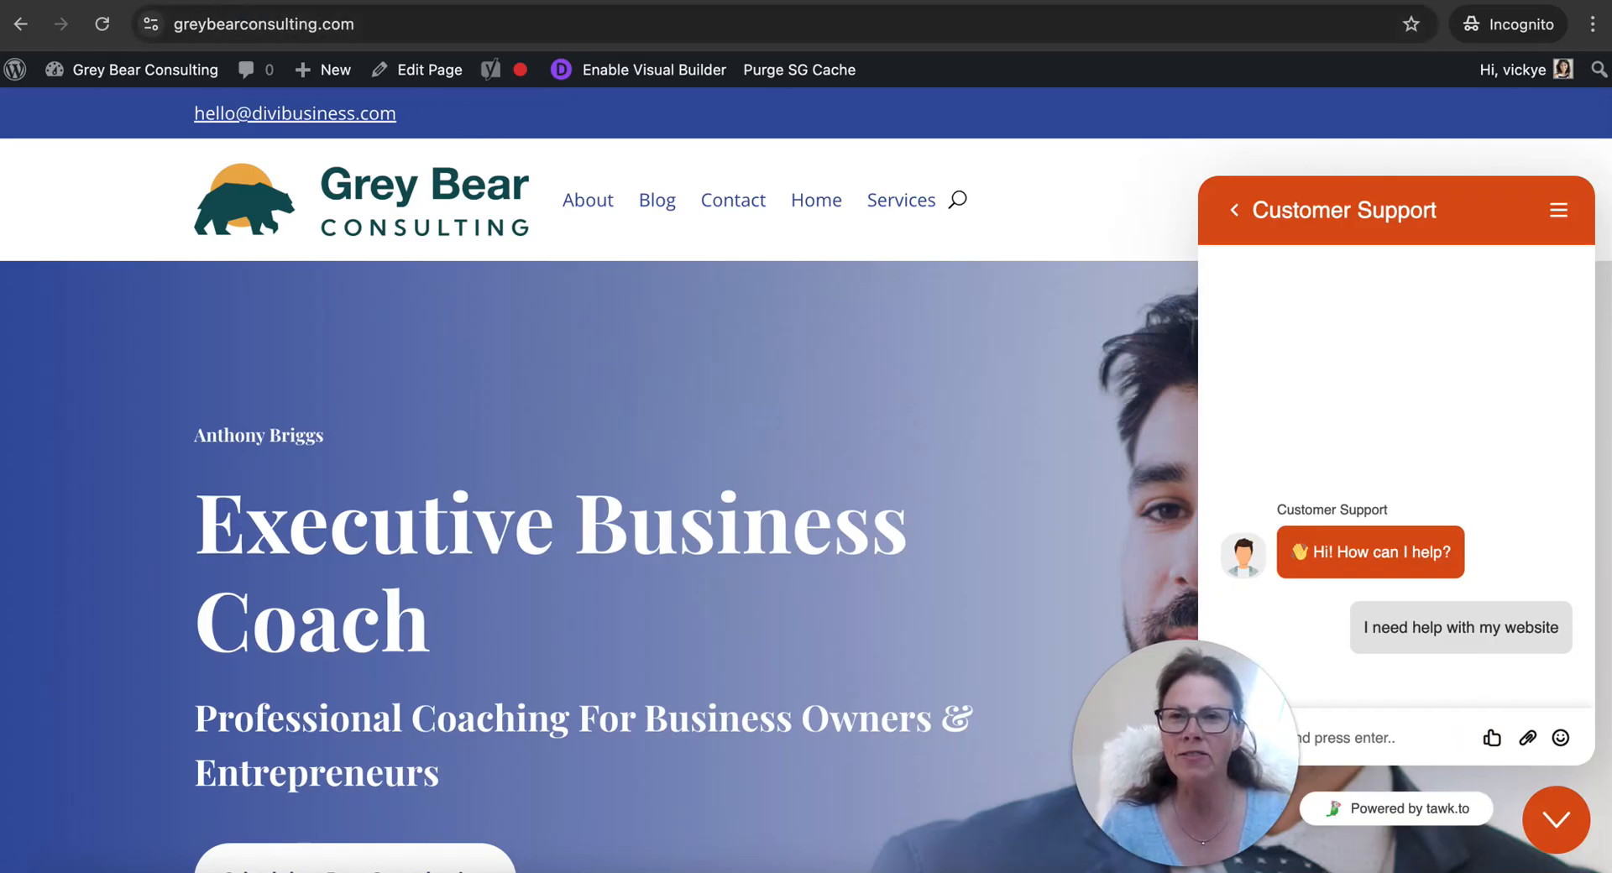
Switch to the tawk.to dashboard and set the New Chat sound to Digital Warble in the sound and notification settings
left_click(211, 2)
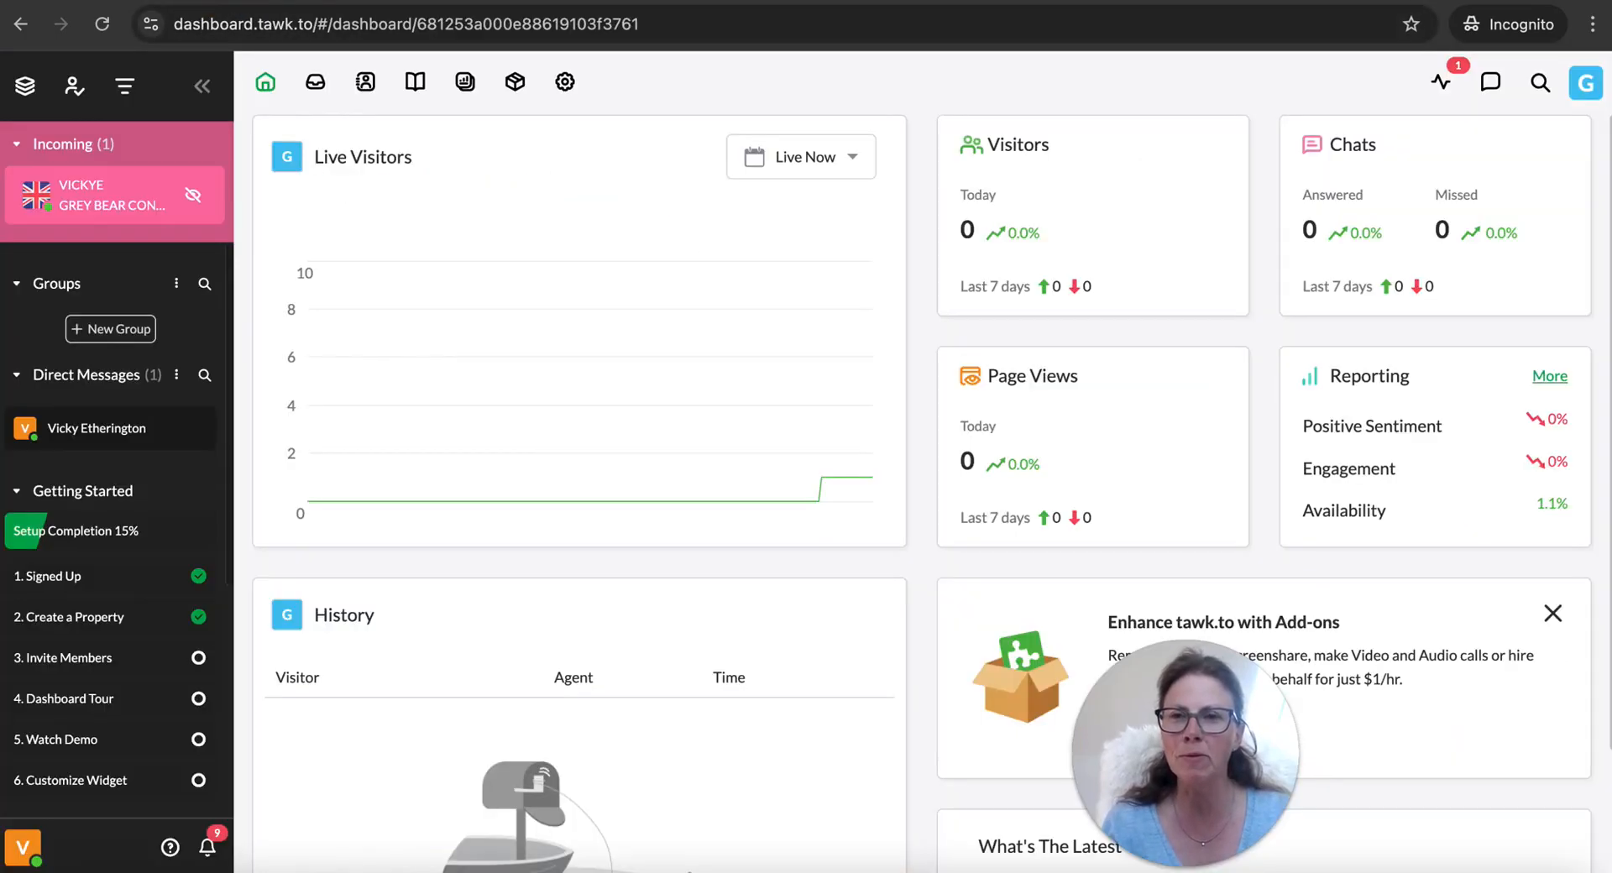
left_click(23, 847)
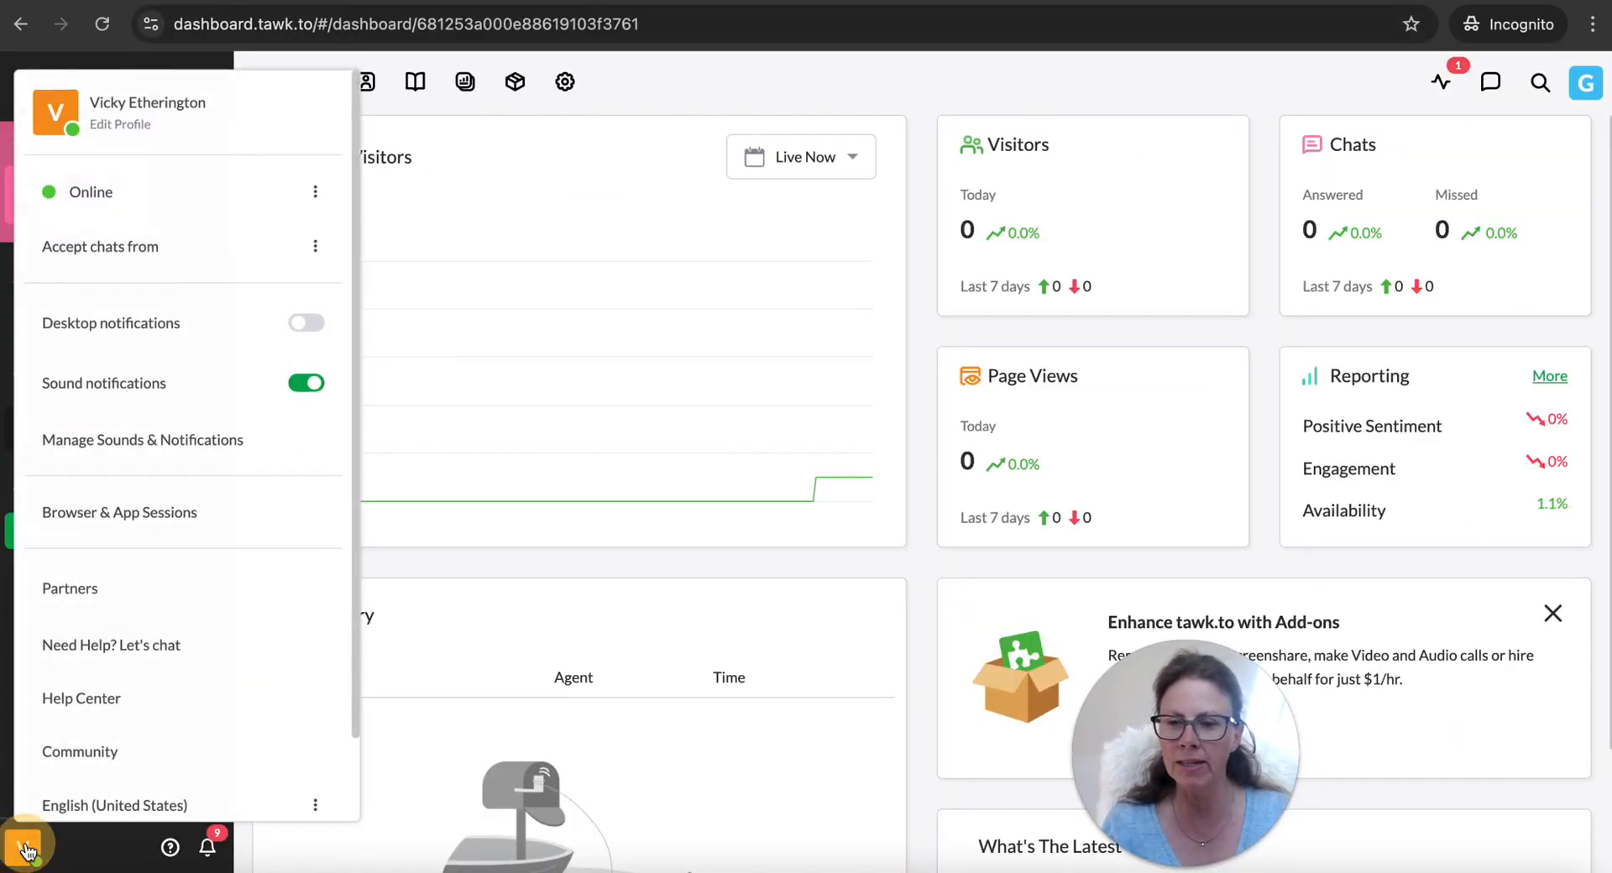
left_click(103, 442)
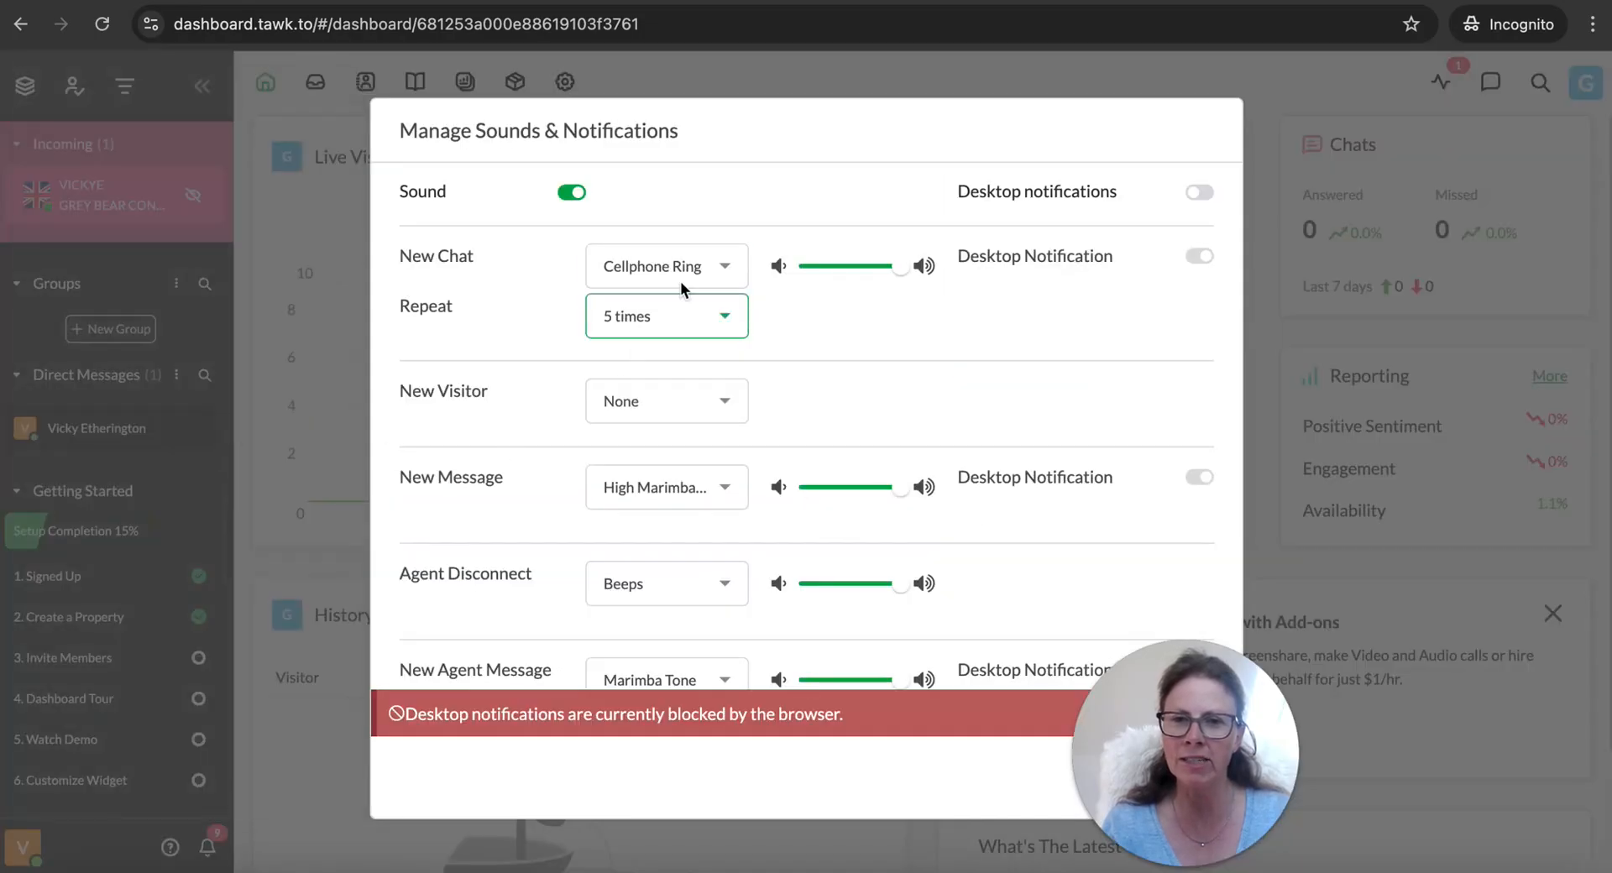
left_click(727, 267)
scroll(684, 470, "down", 2)
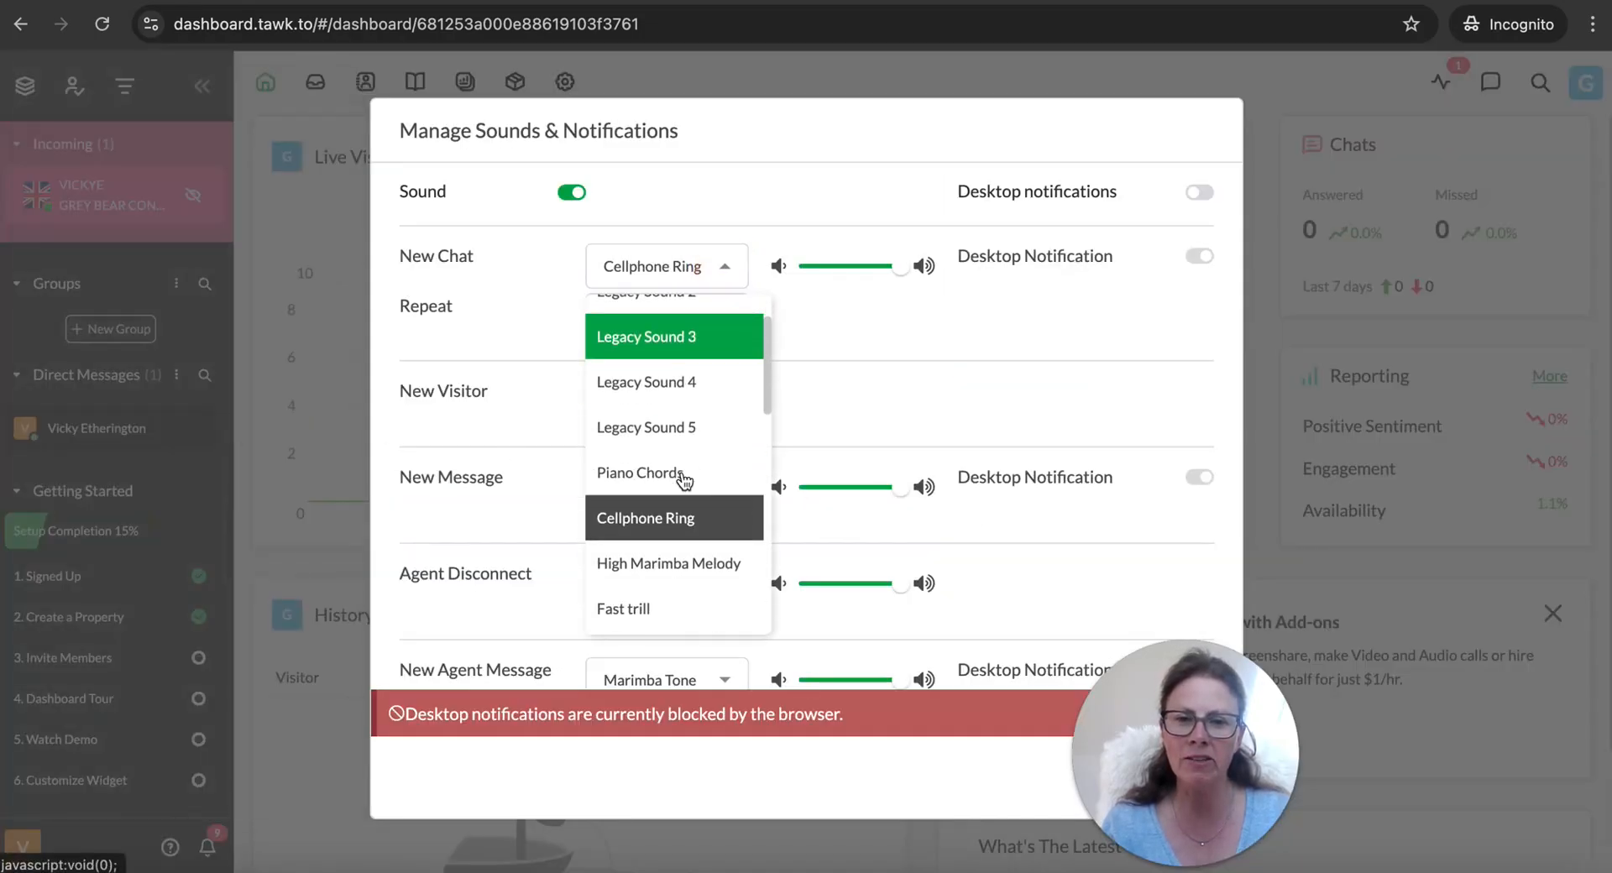
scroll(684, 479, "down", 3)
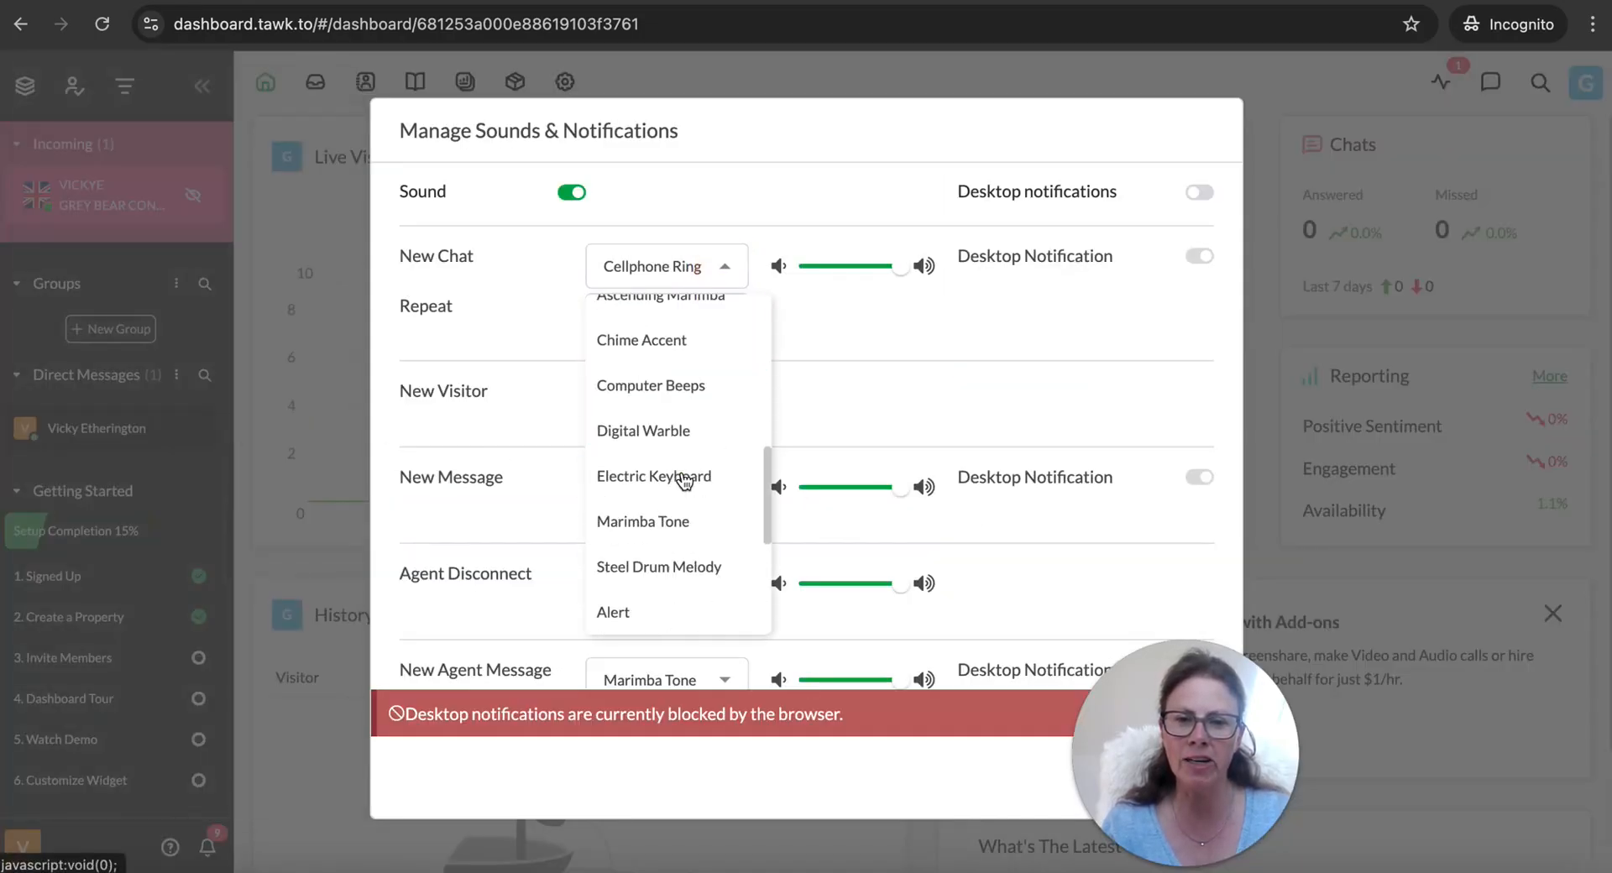
left_click(675, 430)
Set the New Chat sound to repeat 1 time, save the notification settings and close them
left_click(726, 318)
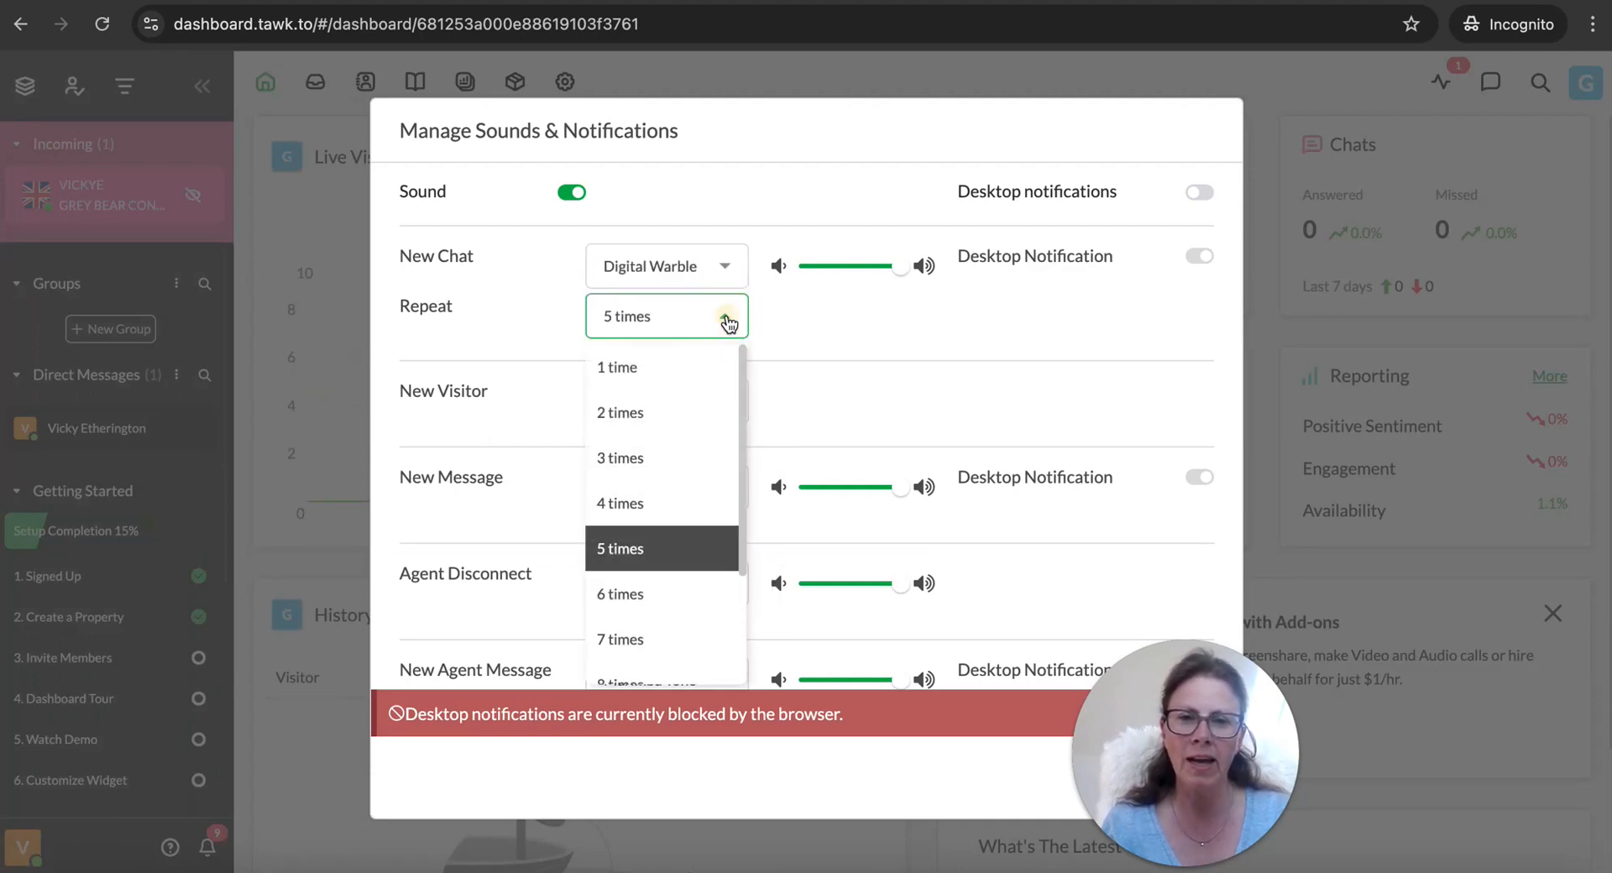
left_click(664, 370)
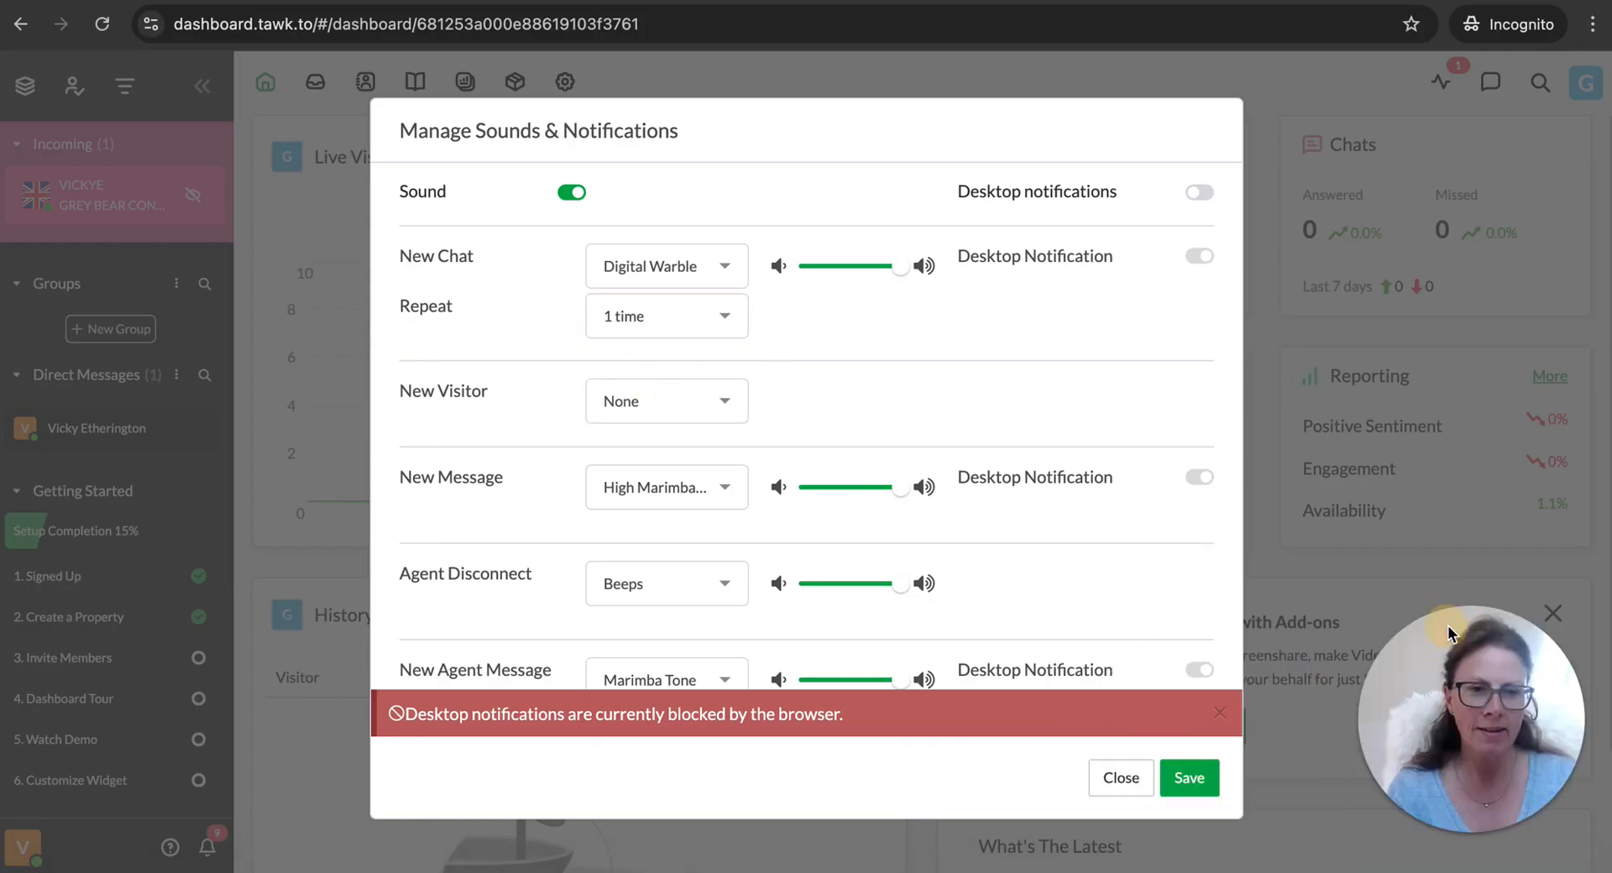
left_click(1187, 780)
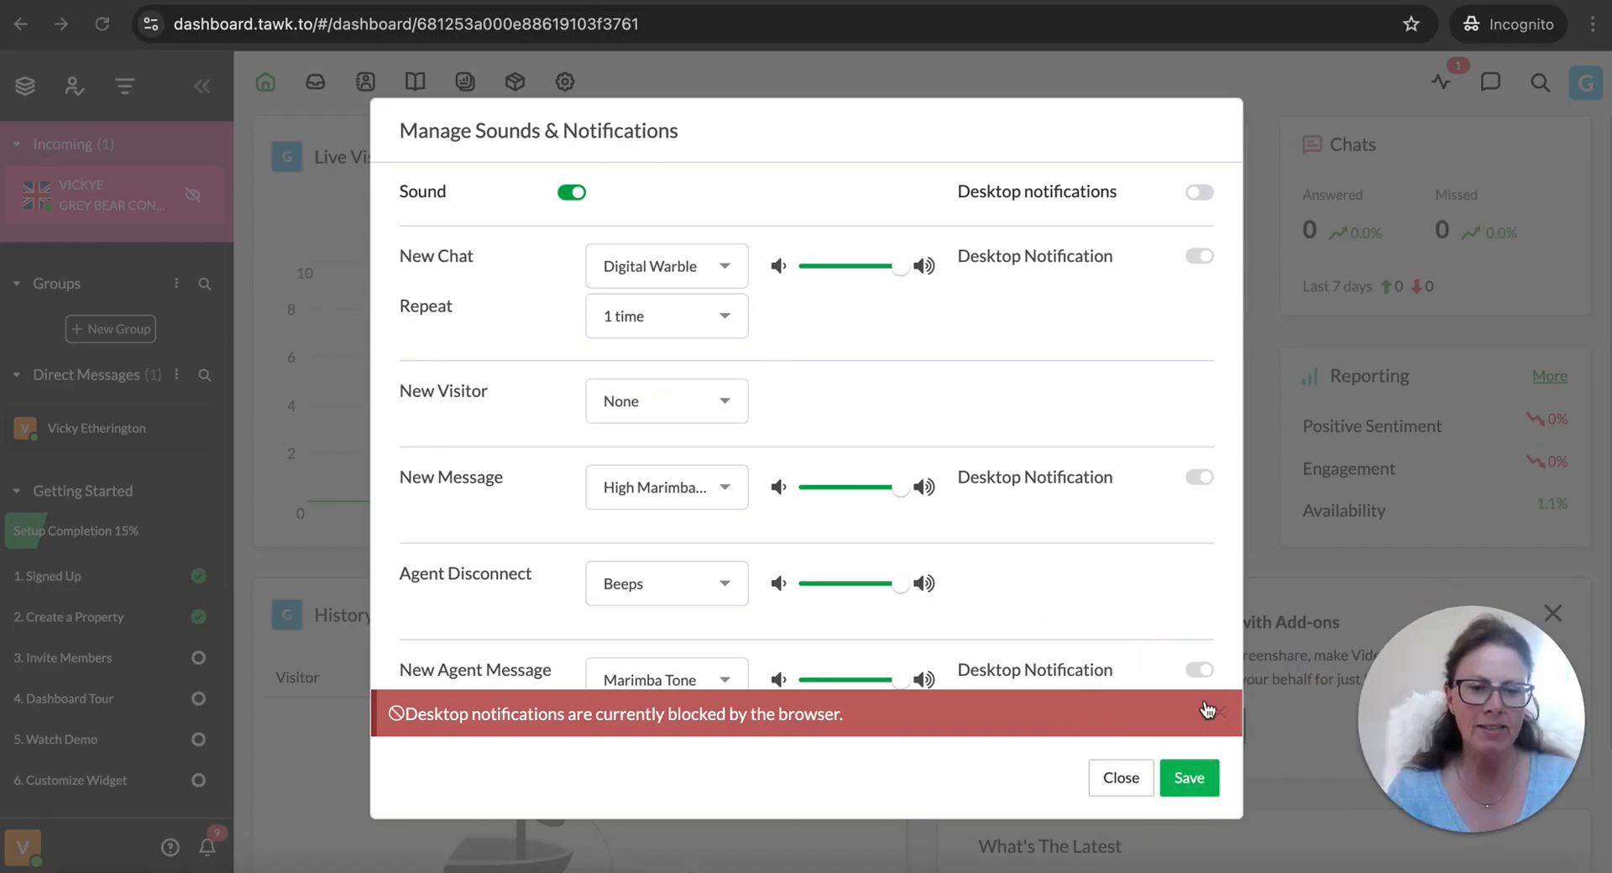
left_click(1199, 784)
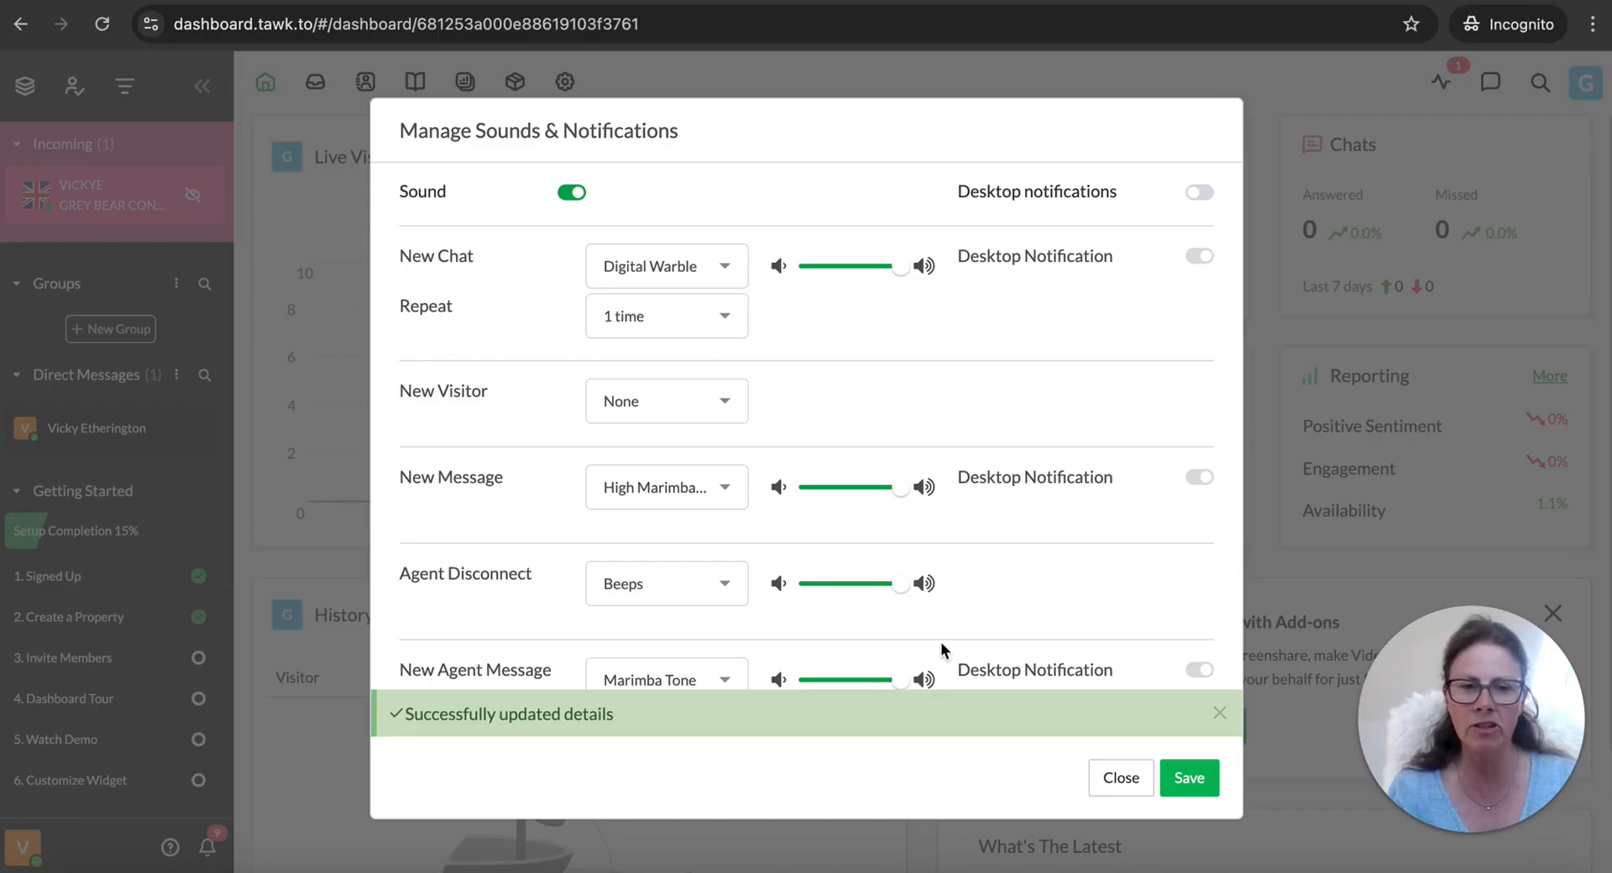
left_click(1121, 776)
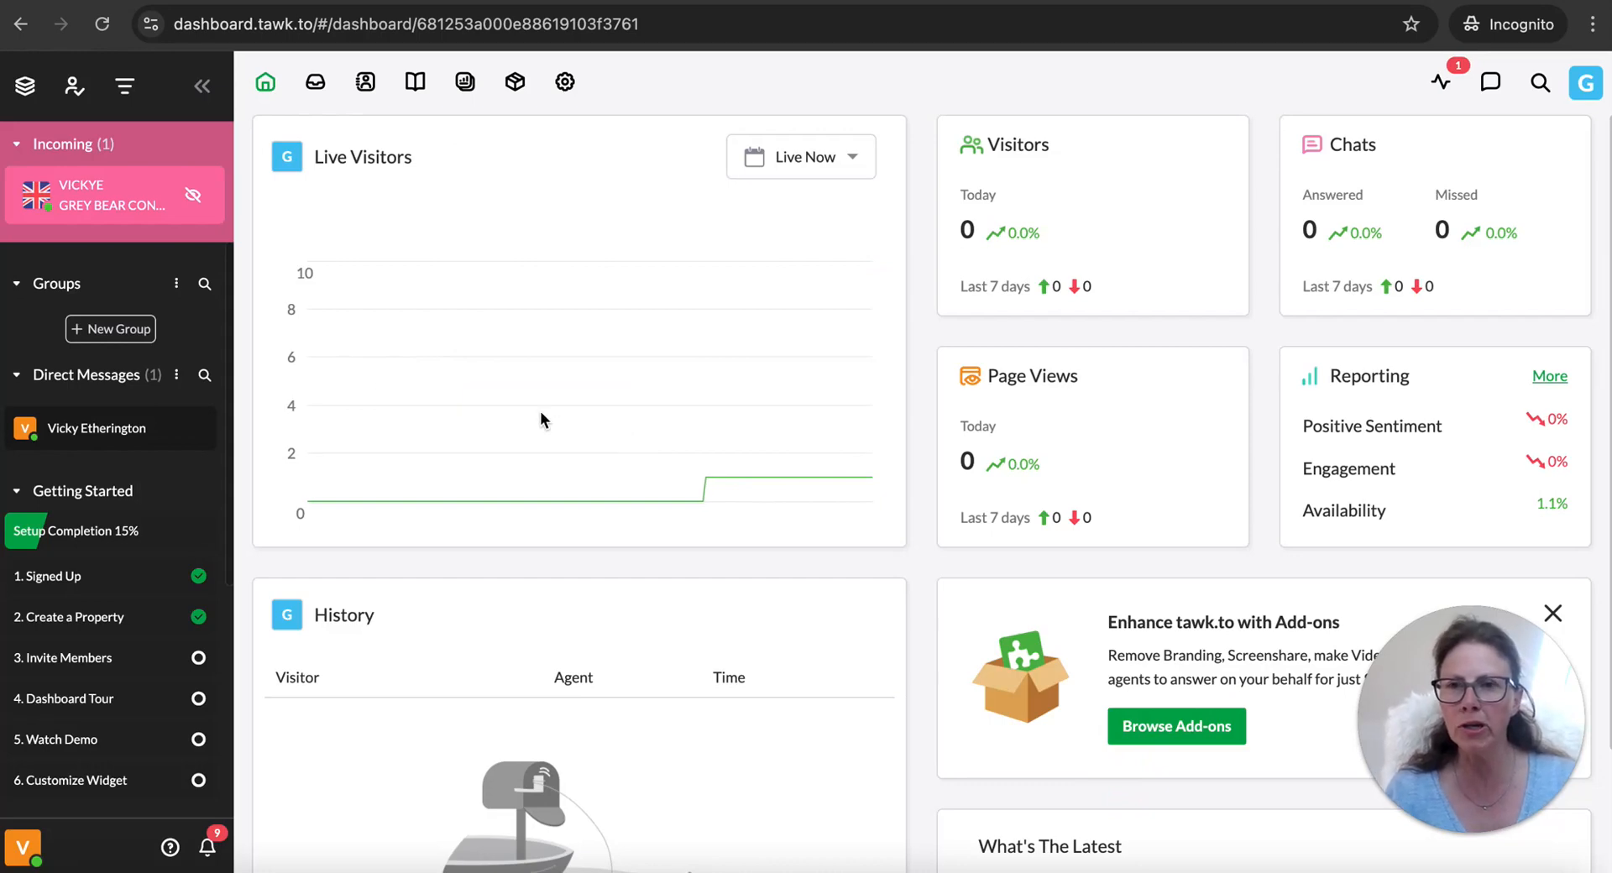
Open the advanced appearance settings of the Grey Bear Consulting chat widget from the property's administration
left_click(562, 80)
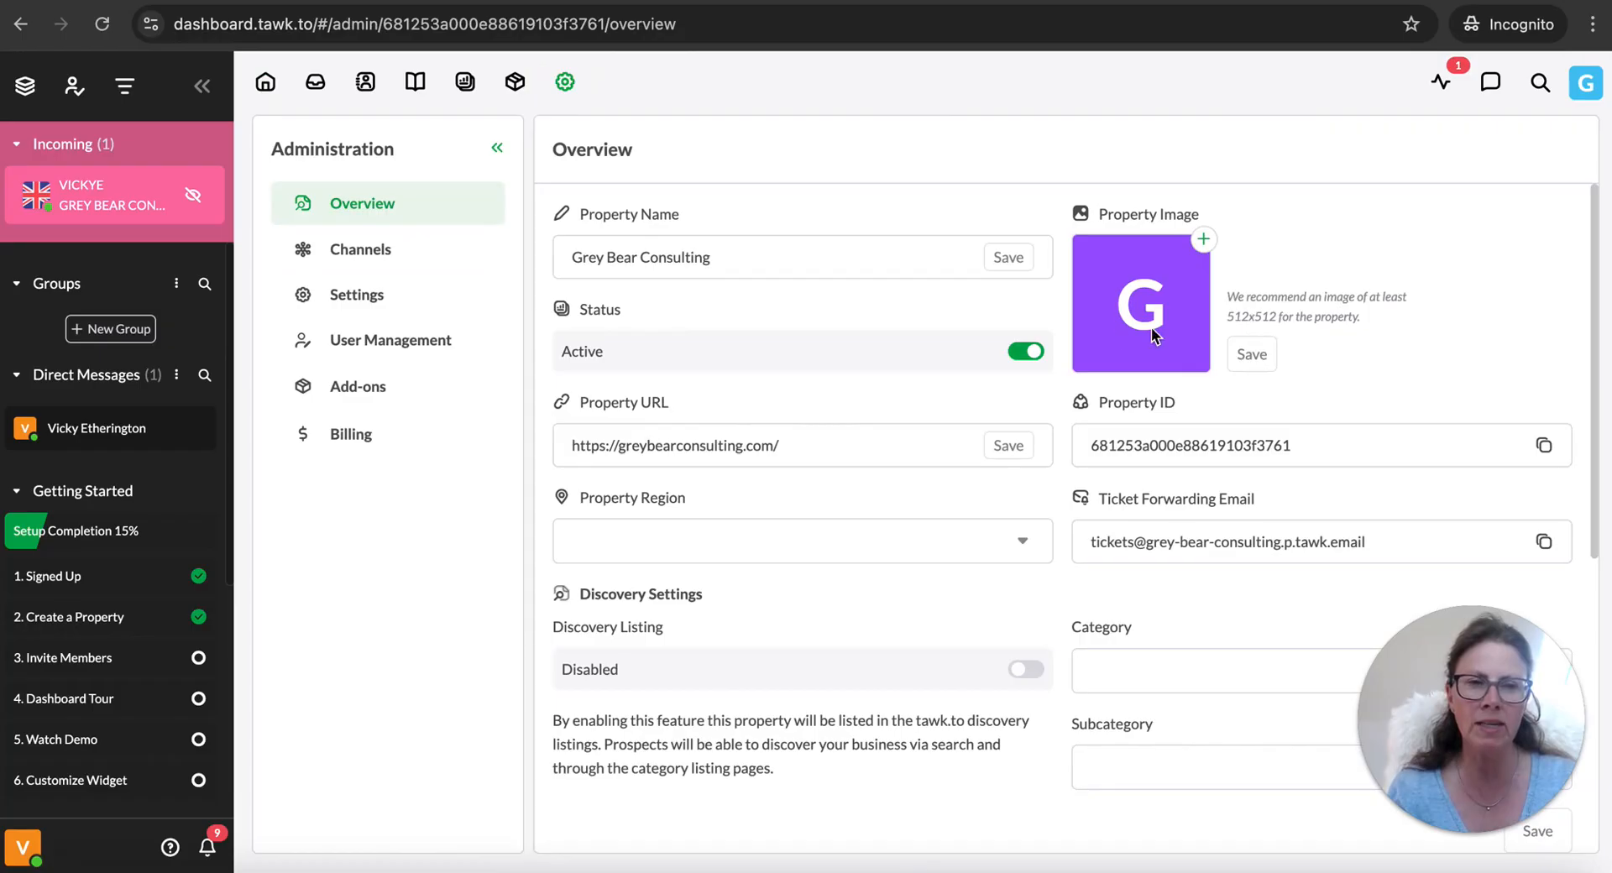
left_click(377, 256)
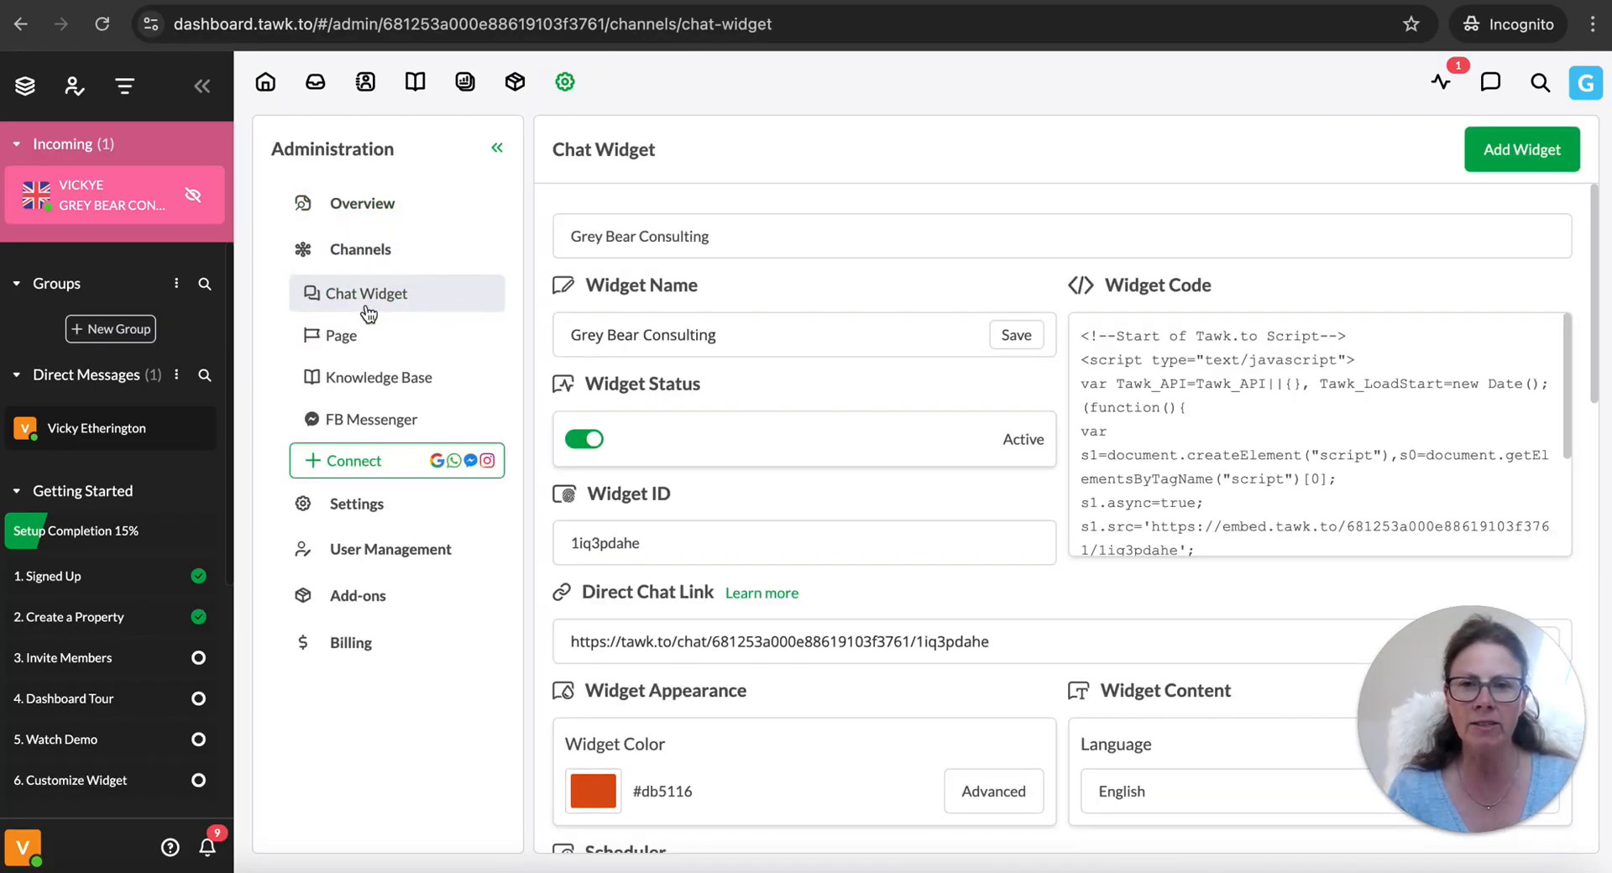
scroll(684, 521, "down", 2)
scroll(684, 520, "down", 1)
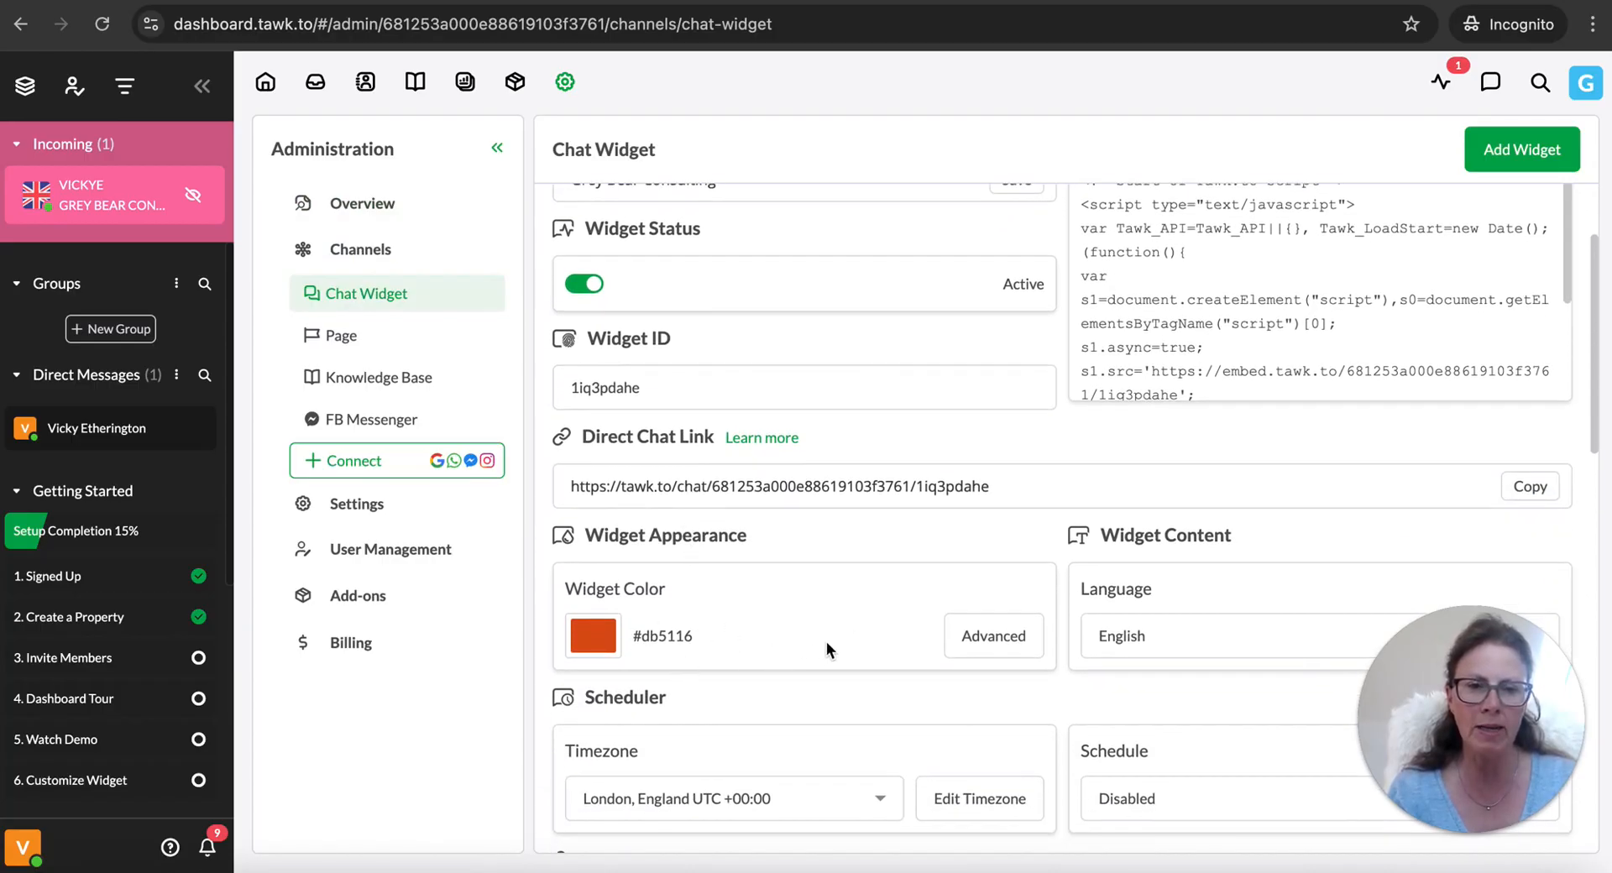
left_click(993, 638)
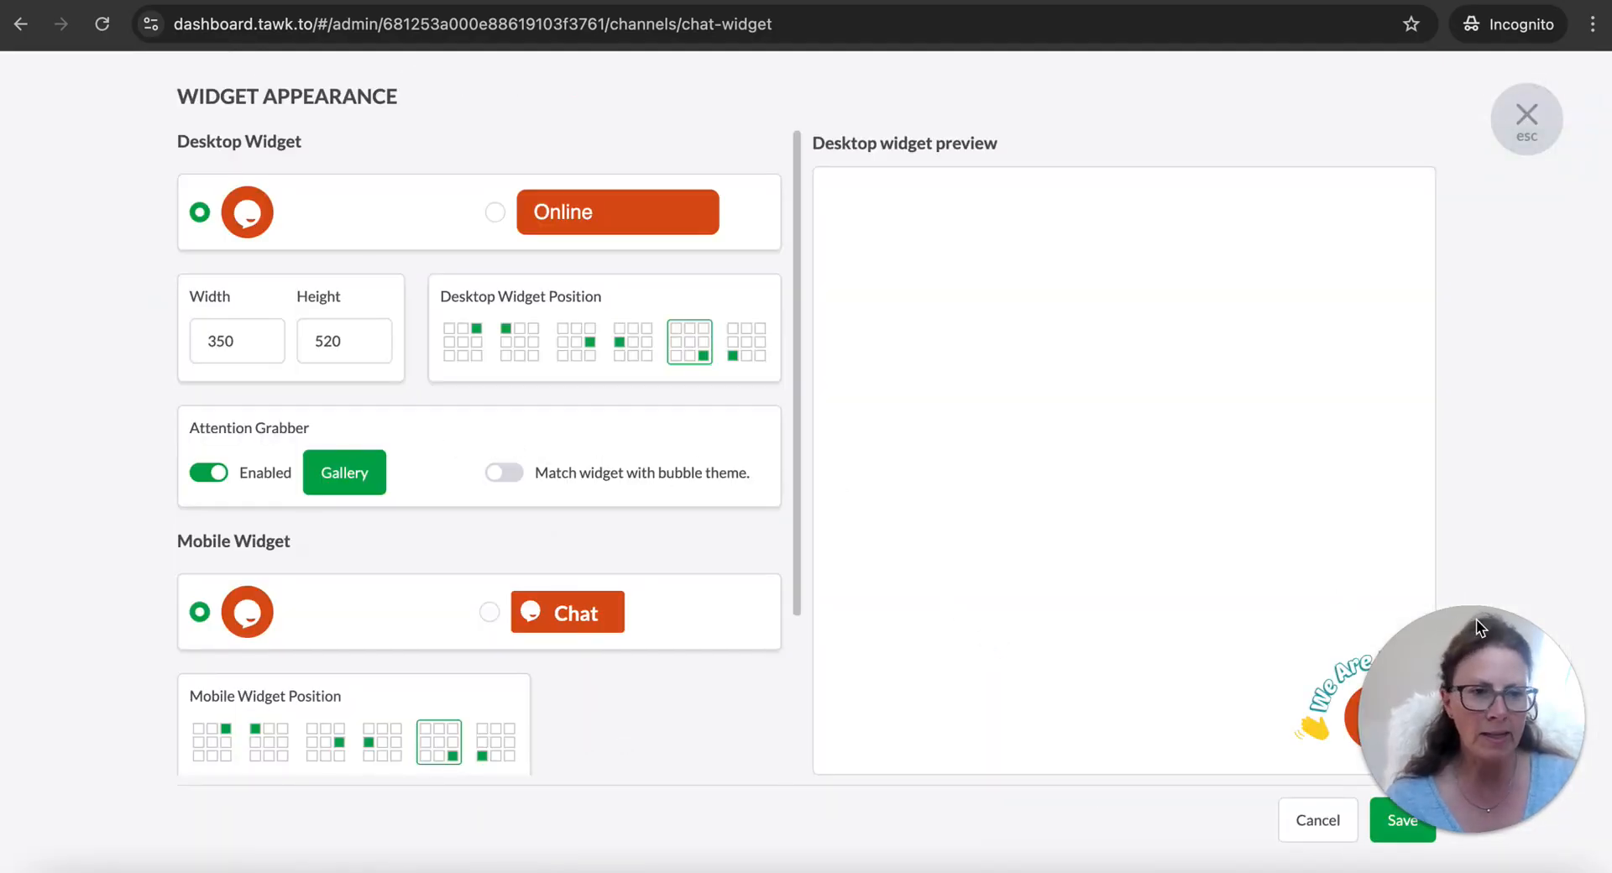
Choose the "Let's Chat!" image with the orange speech bubble as the desktop widget's attention grabber
left_click_drag(1478, 626, 1529, 321)
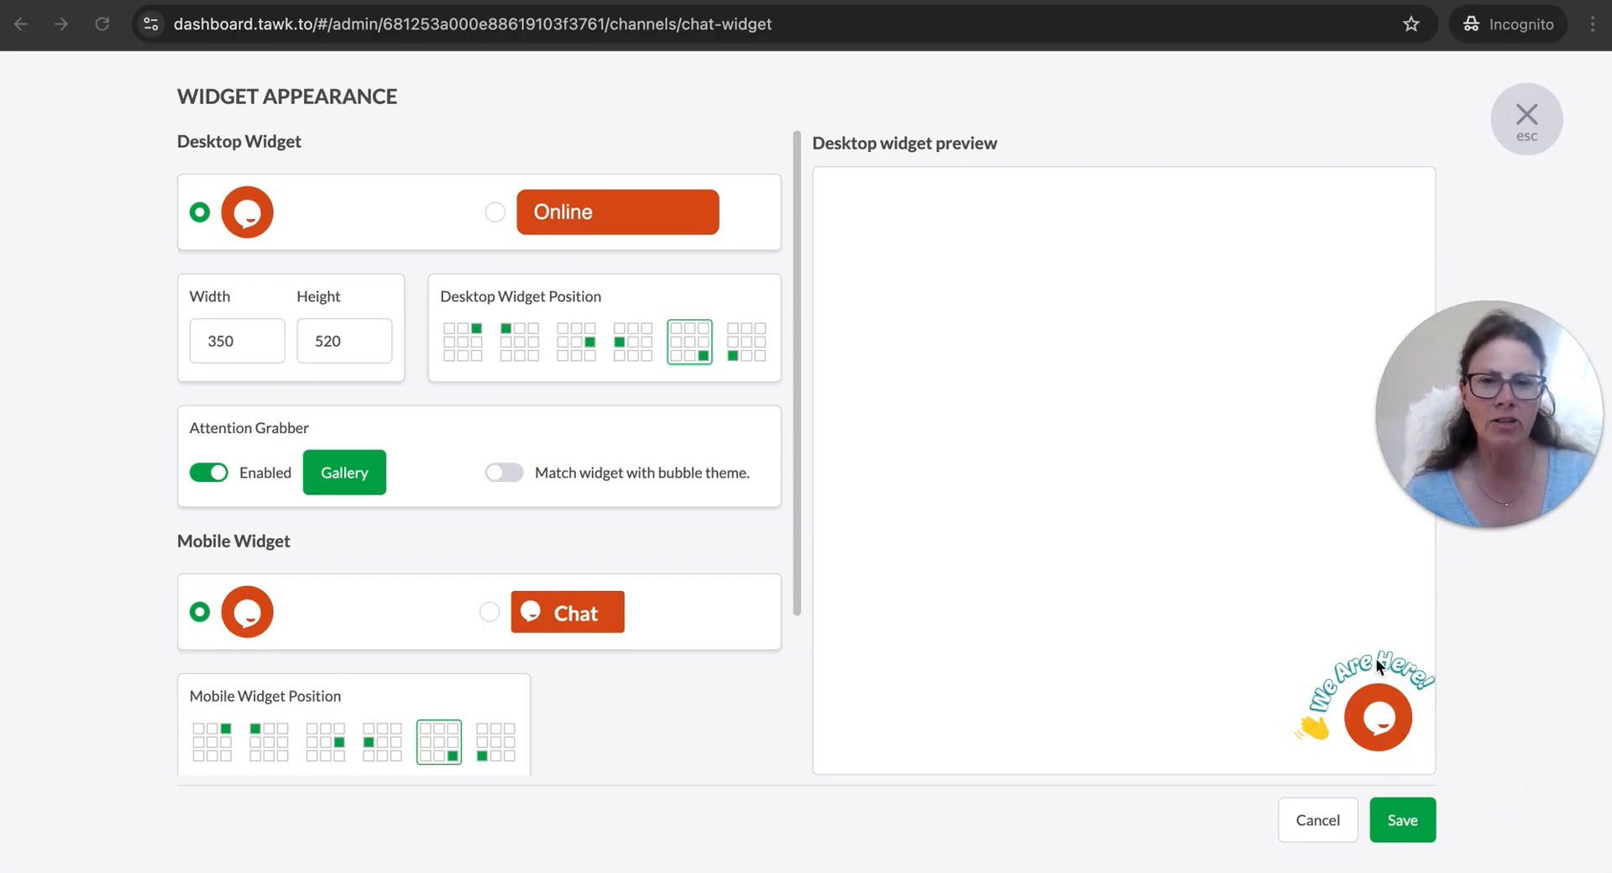
left_click(343, 475)
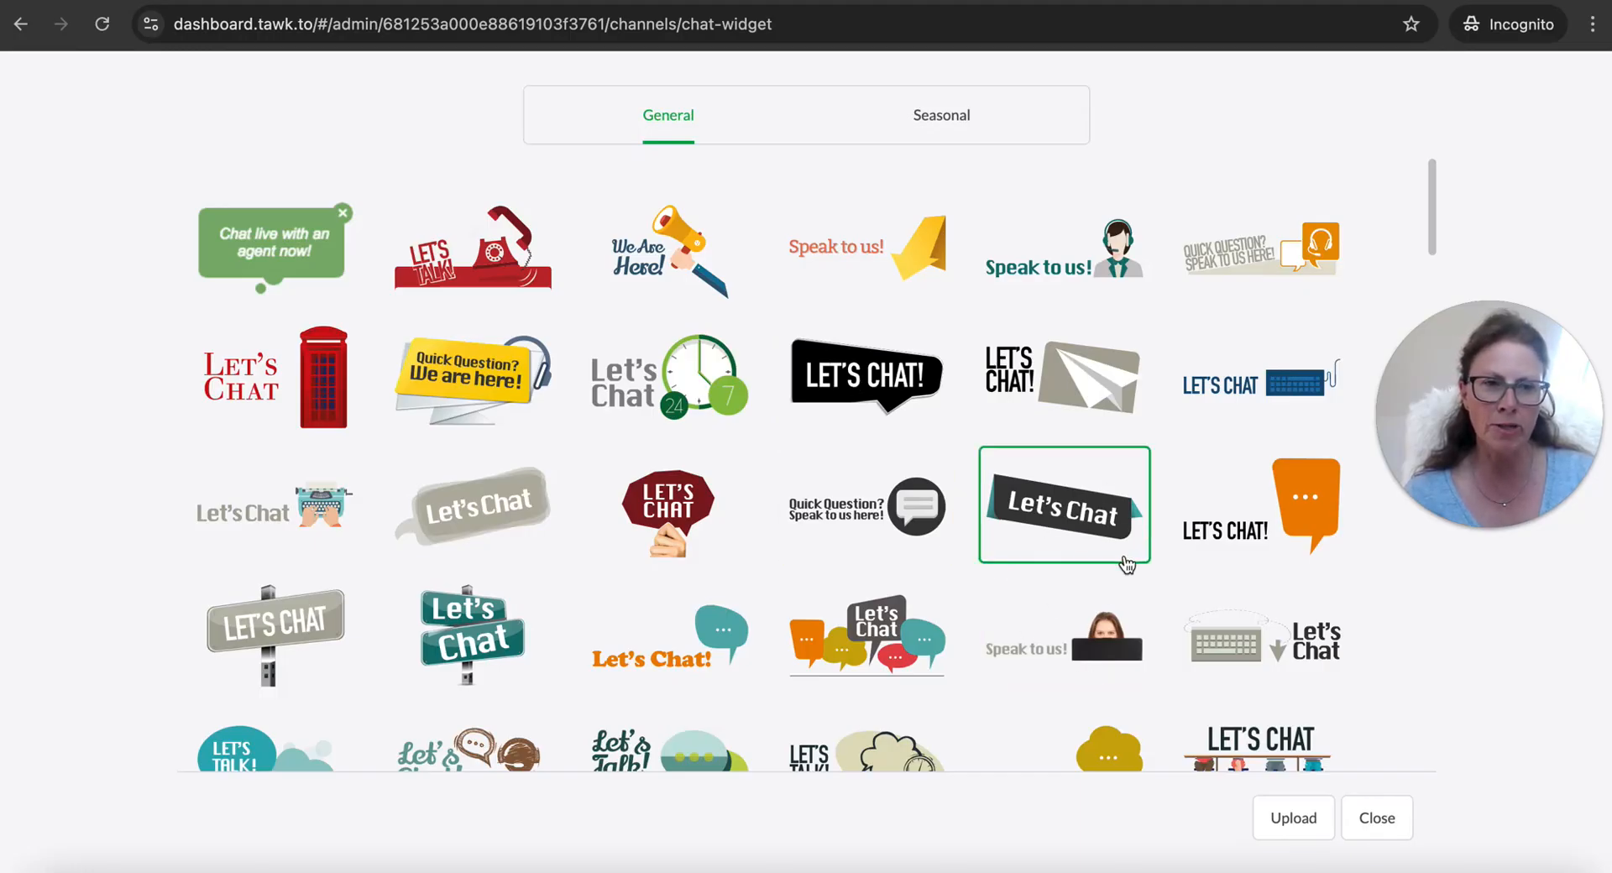
left_click(1224, 539)
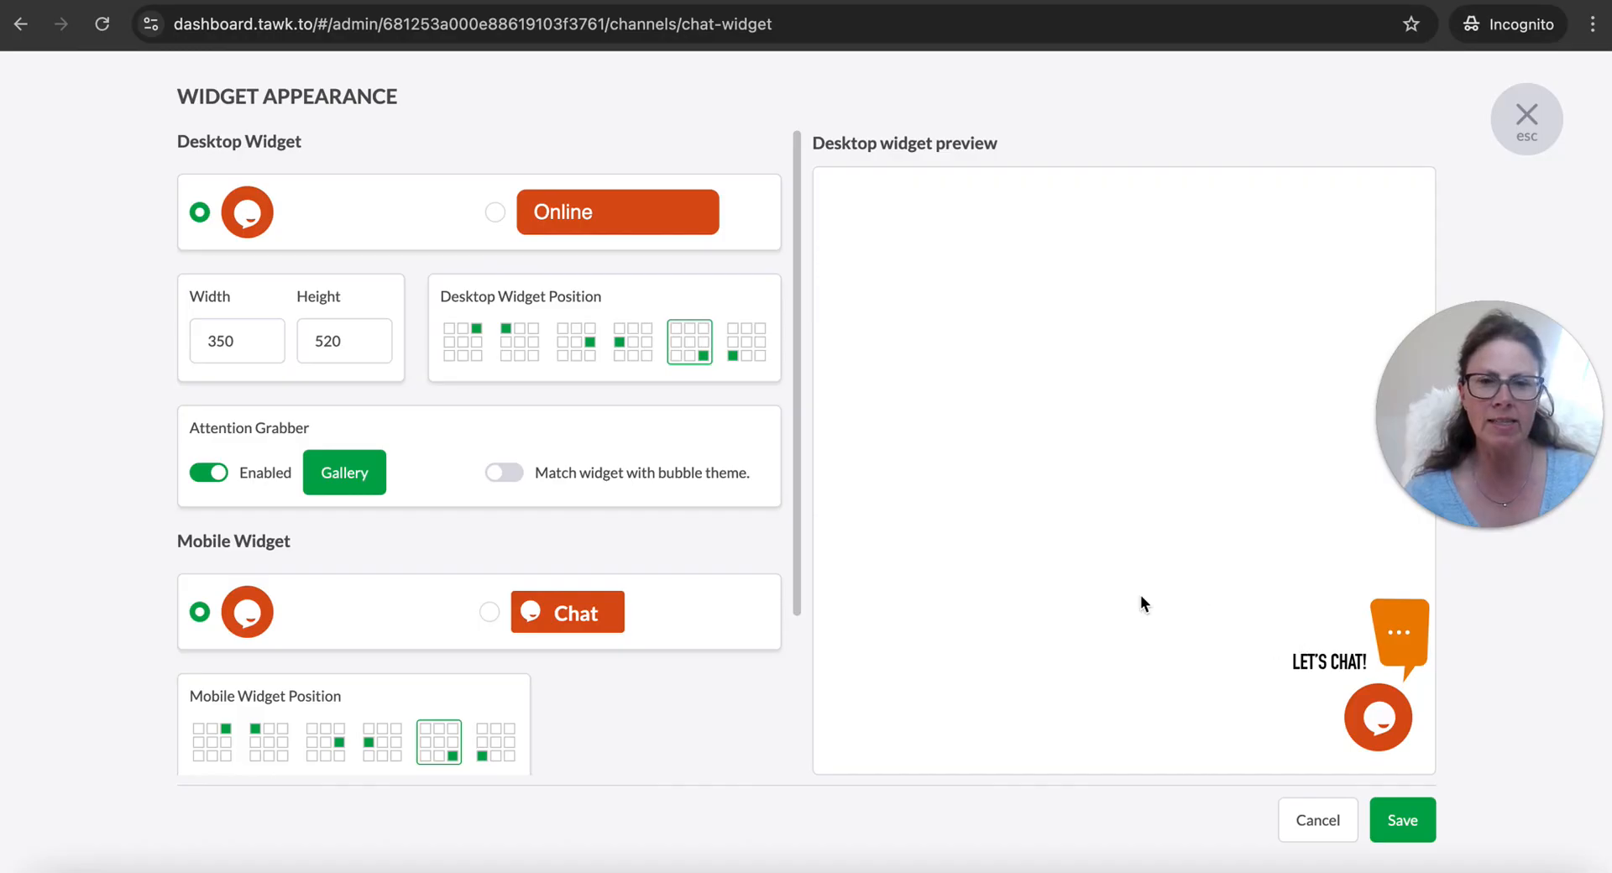
Disable the desktop widget's attention grabber, save the widget appearance and return to the chat widget settings
left_click(201, 477)
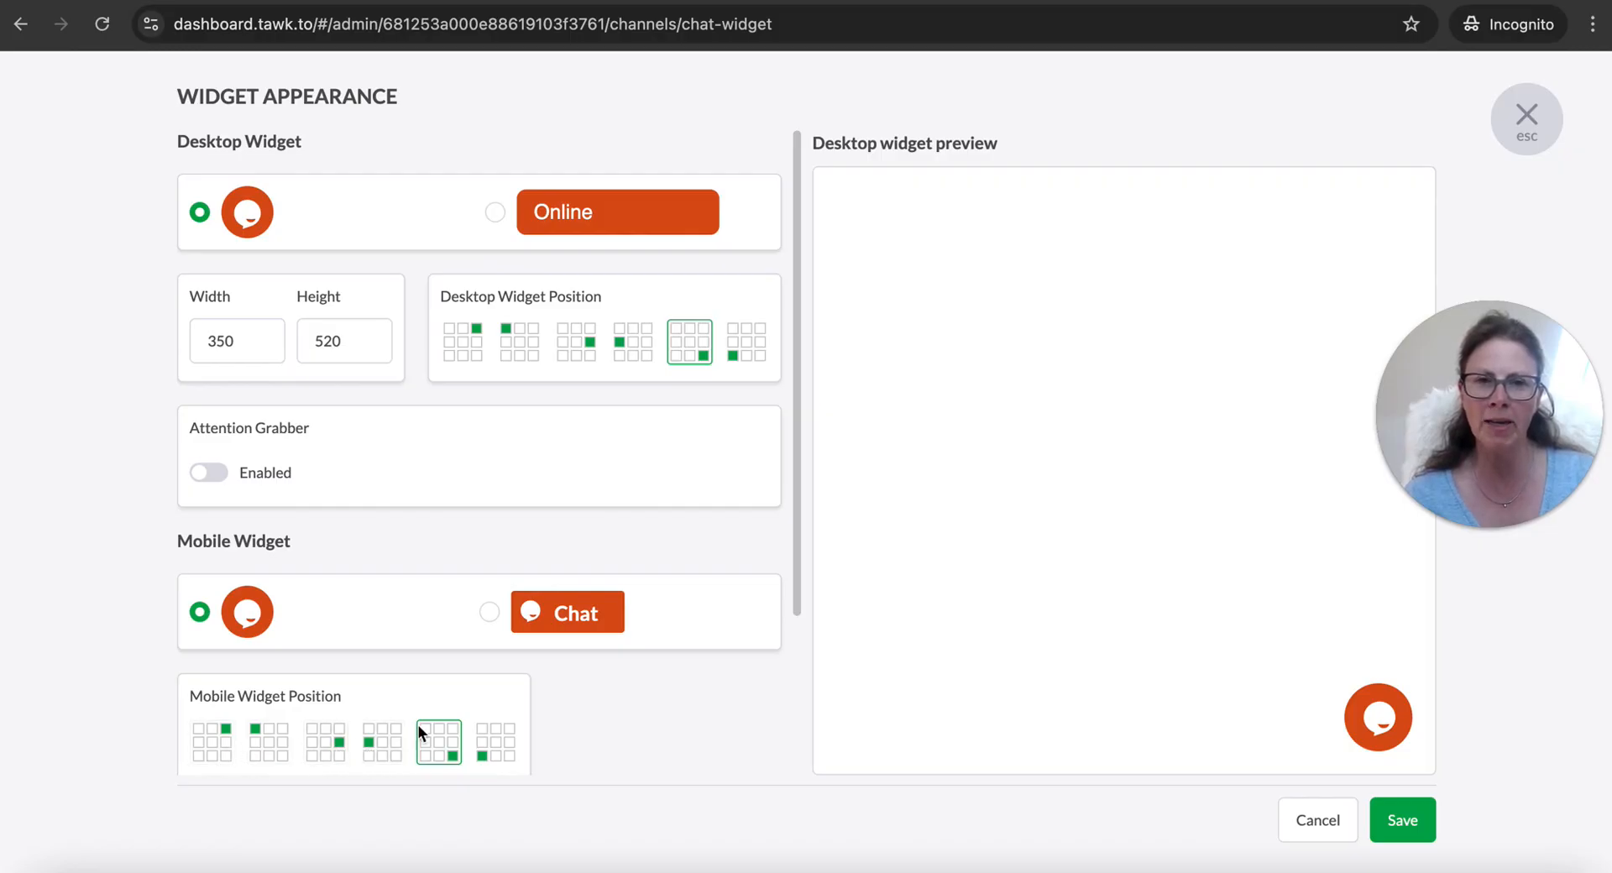
left_click(1400, 819)
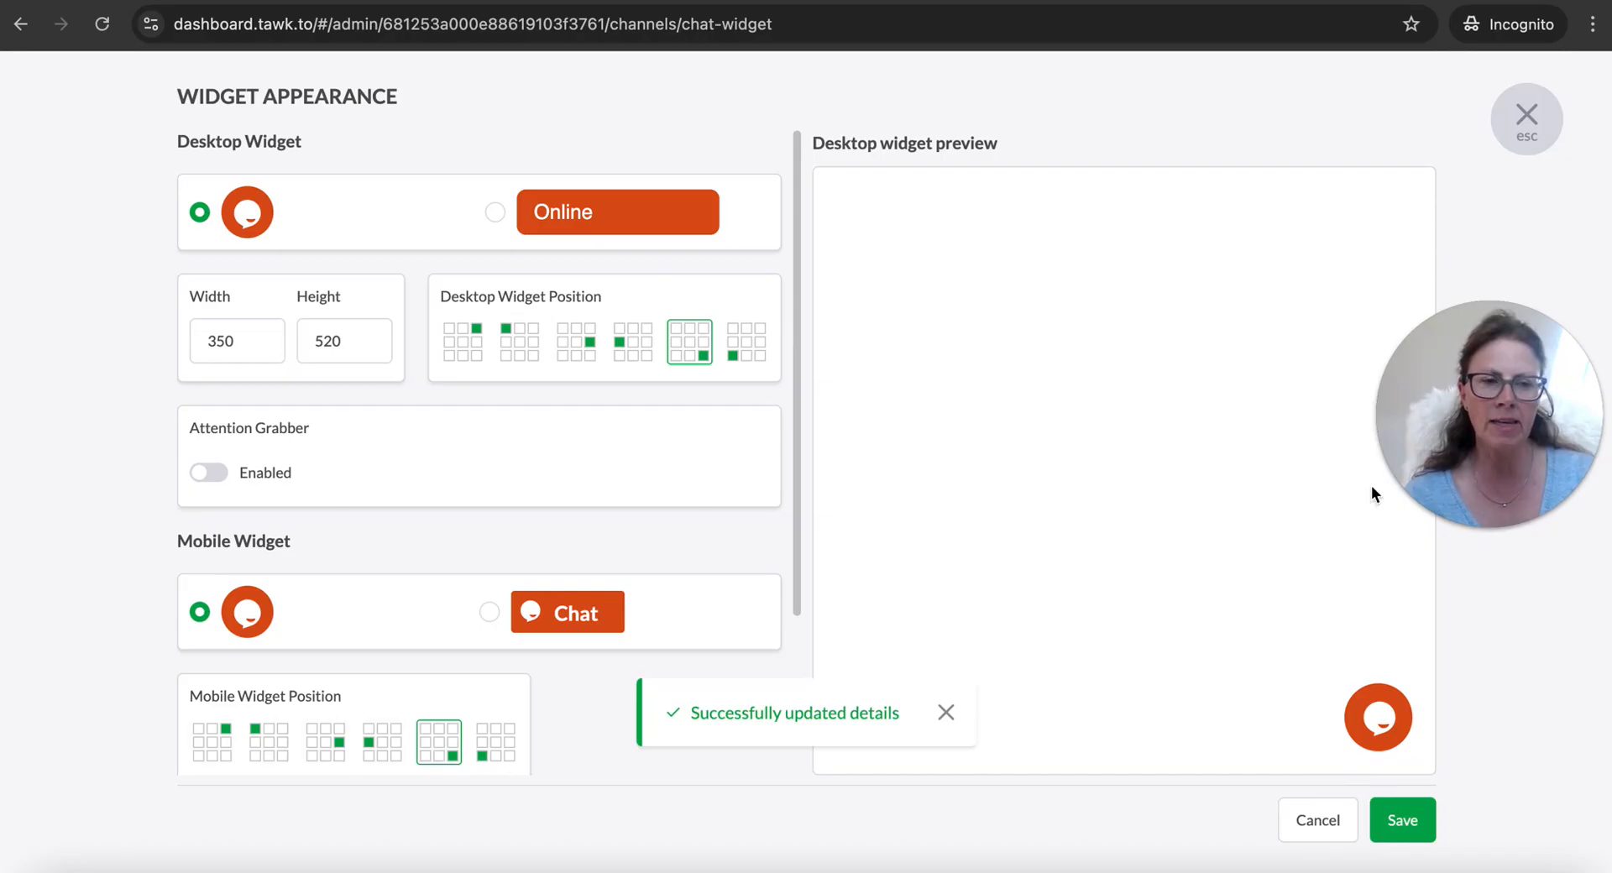
left_click(1526, 118)
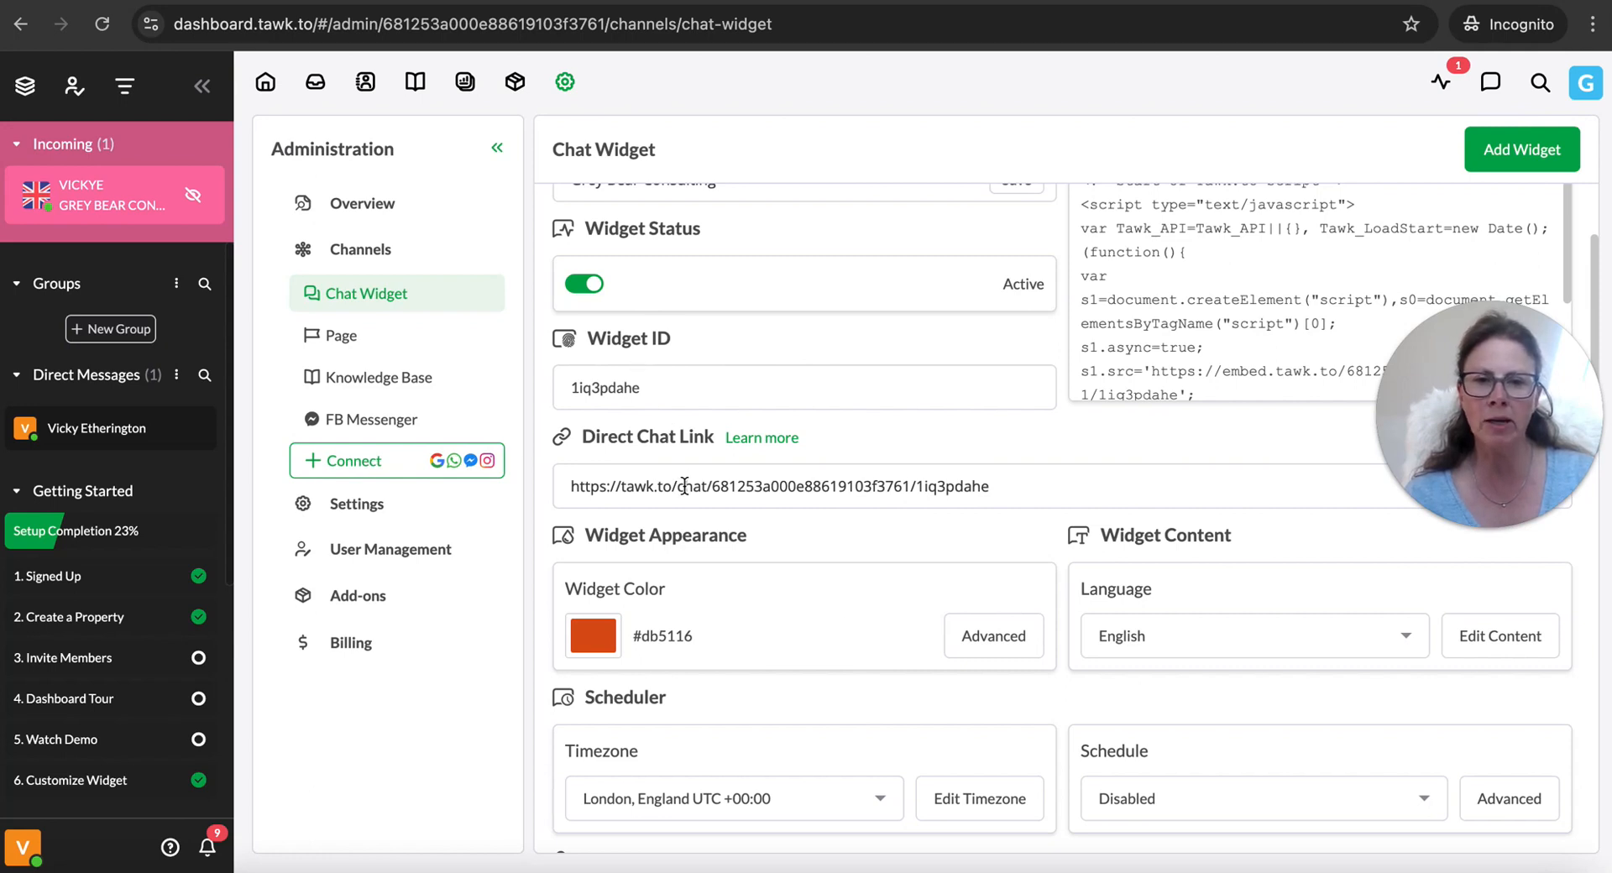
scroll(684, 487, "down", 1)
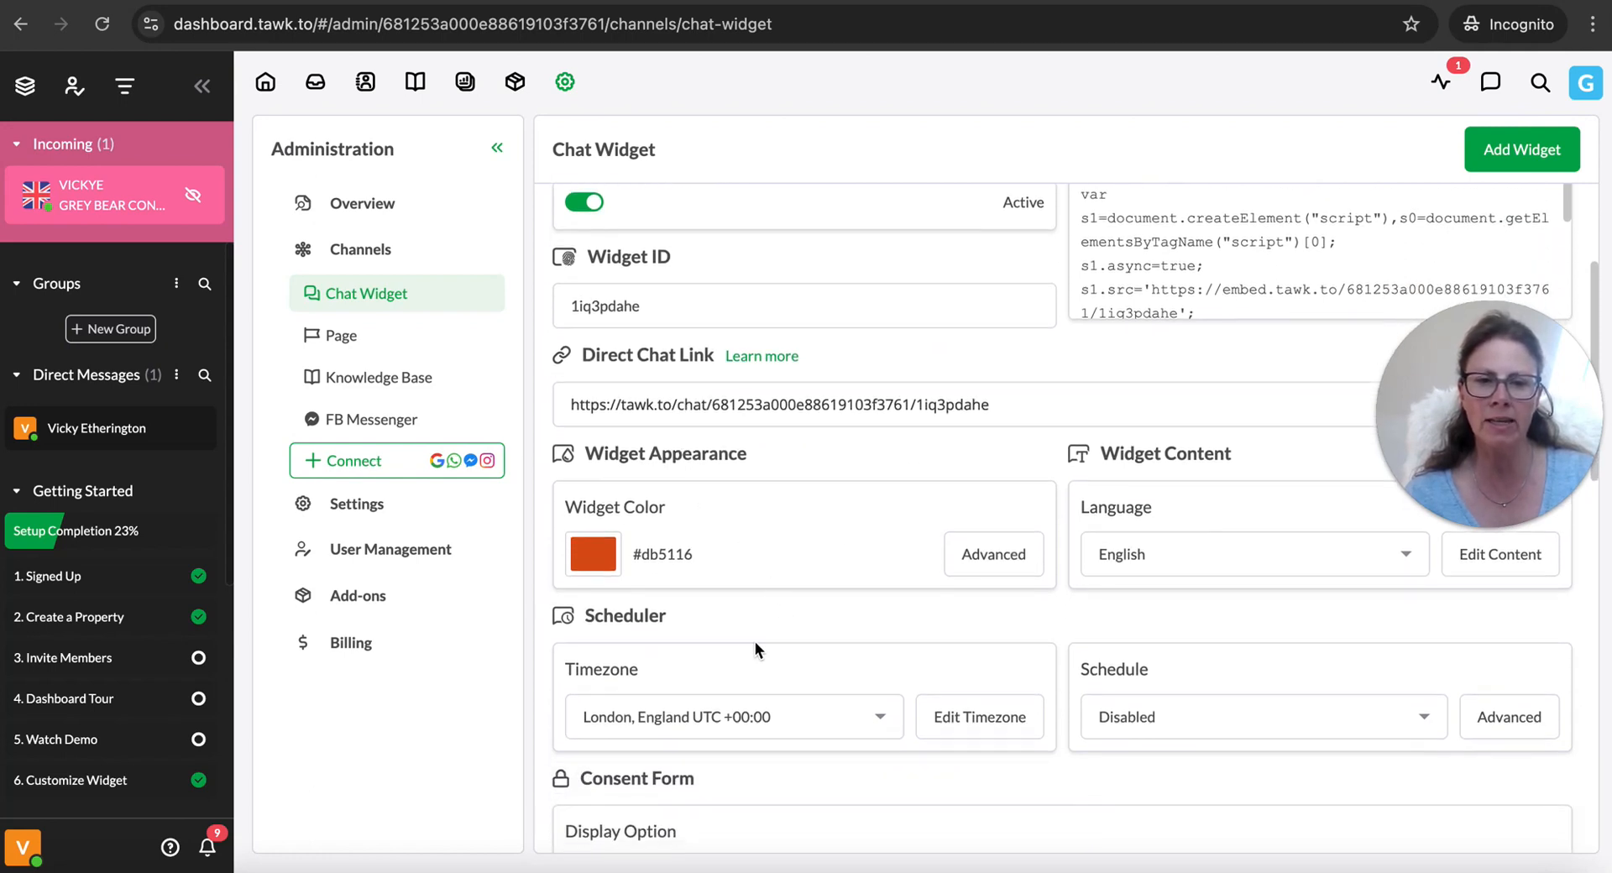
scroll(752, 641, "up", 3)
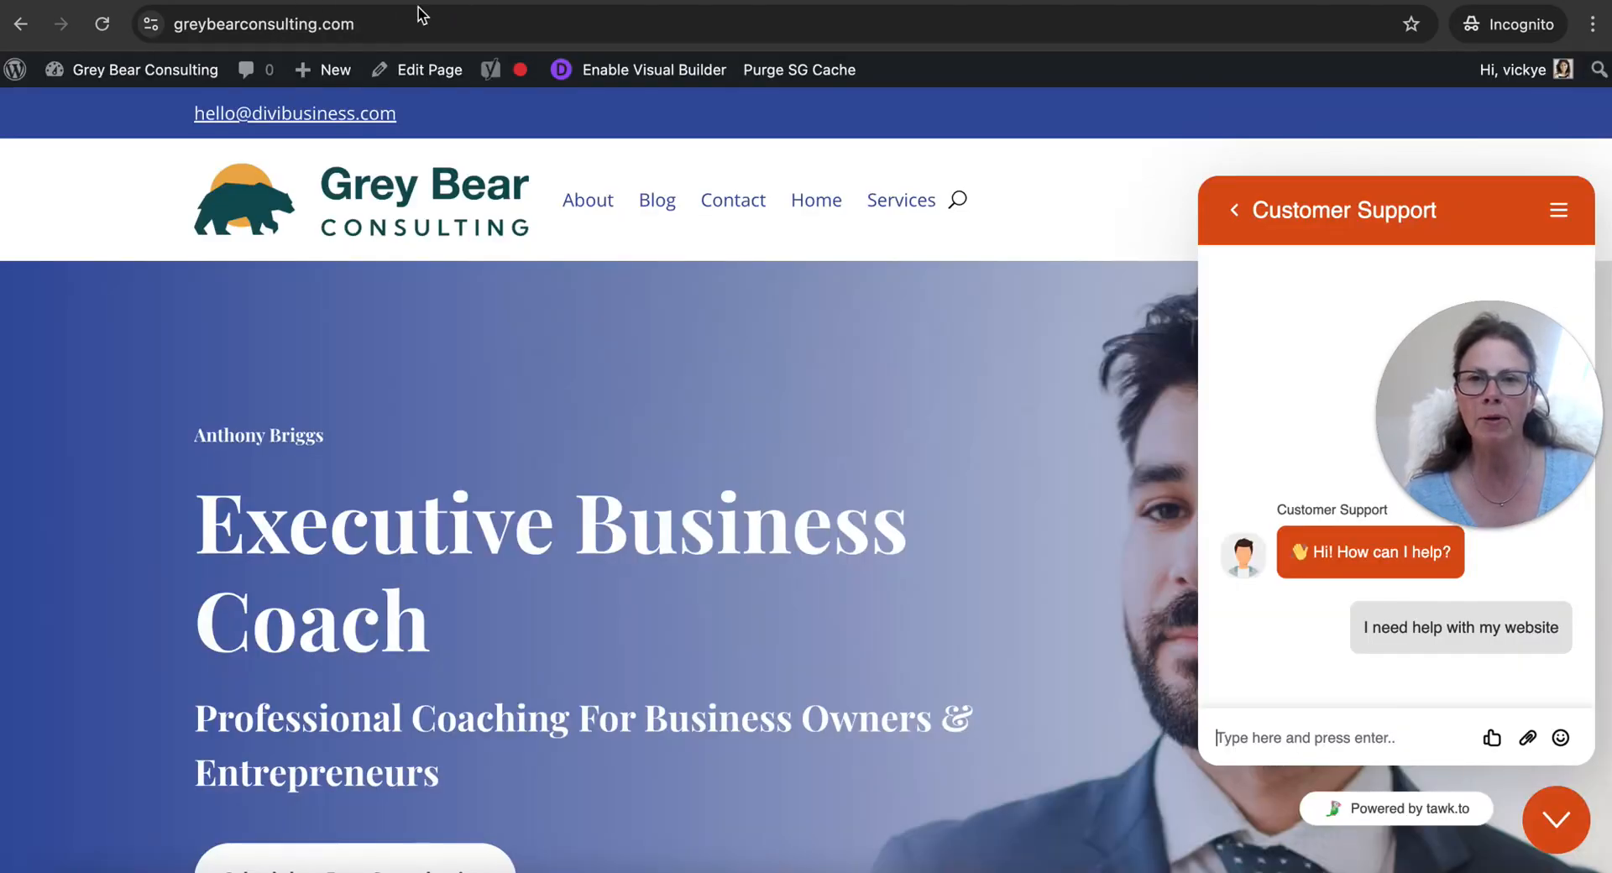
Switch to the Grey Bear Consulting website, collapse the chat window and reload the page to check the widget's attention grabber
mouse_move(324, 70)
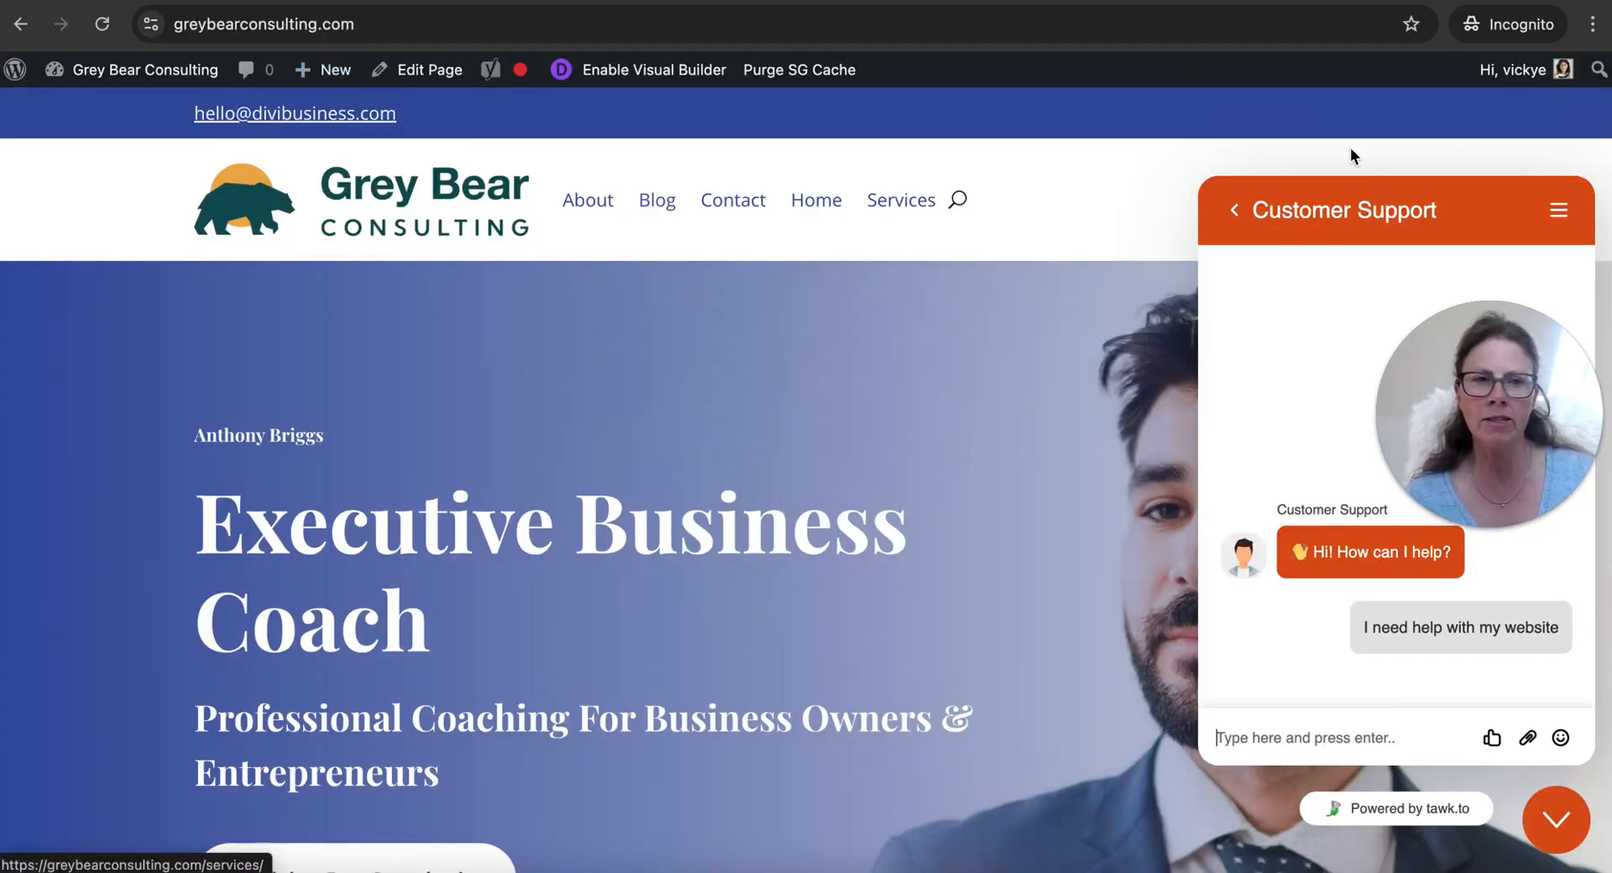
left_click(1555, 820)
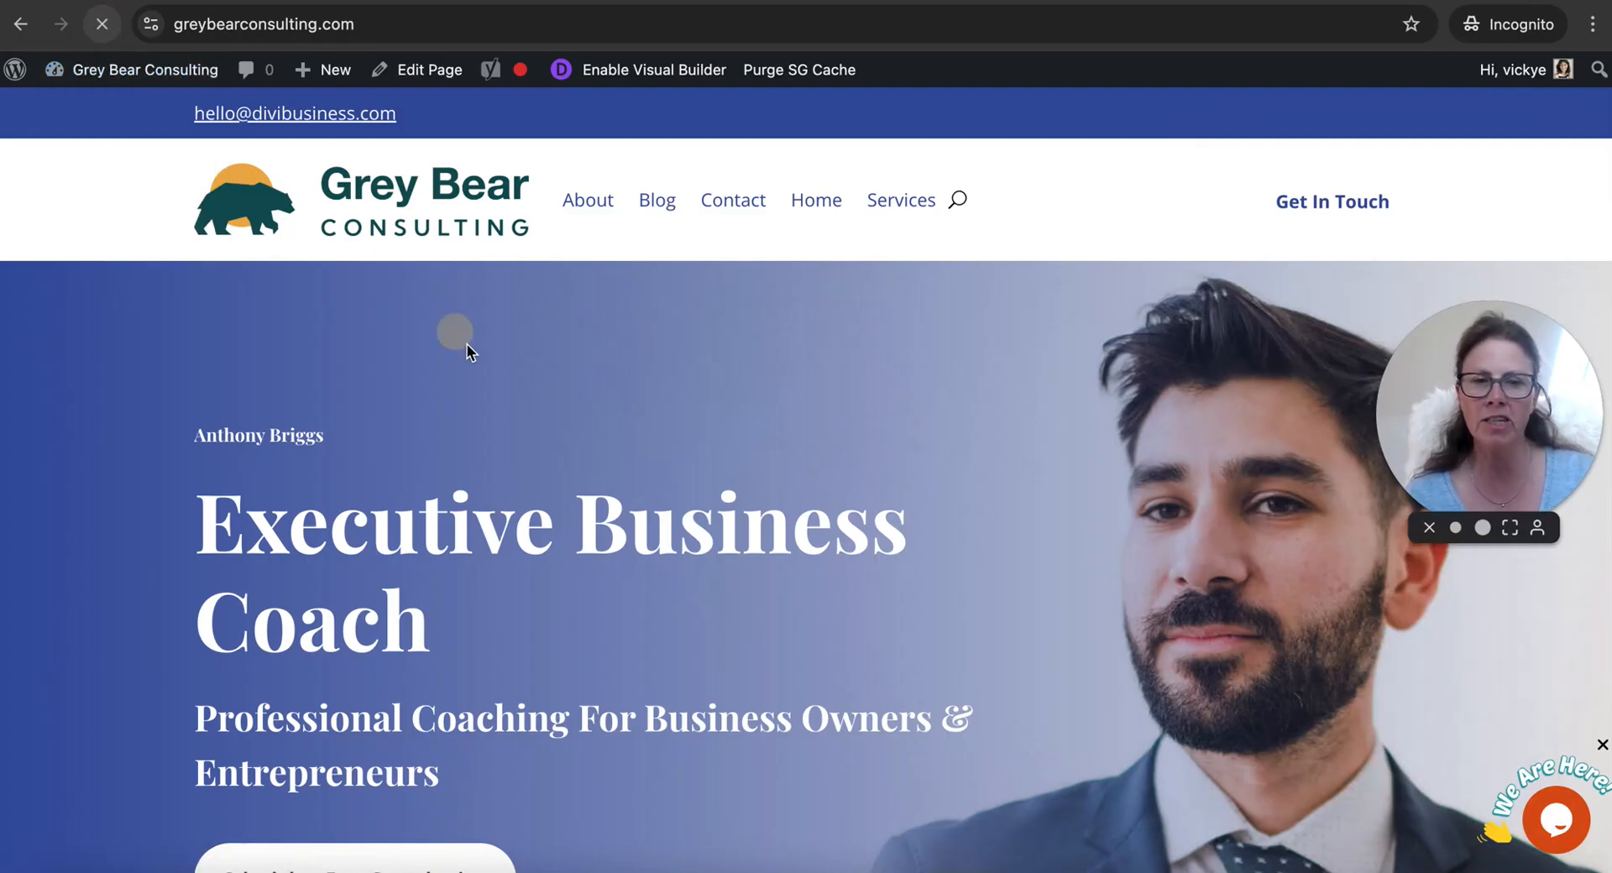
key("super+r")
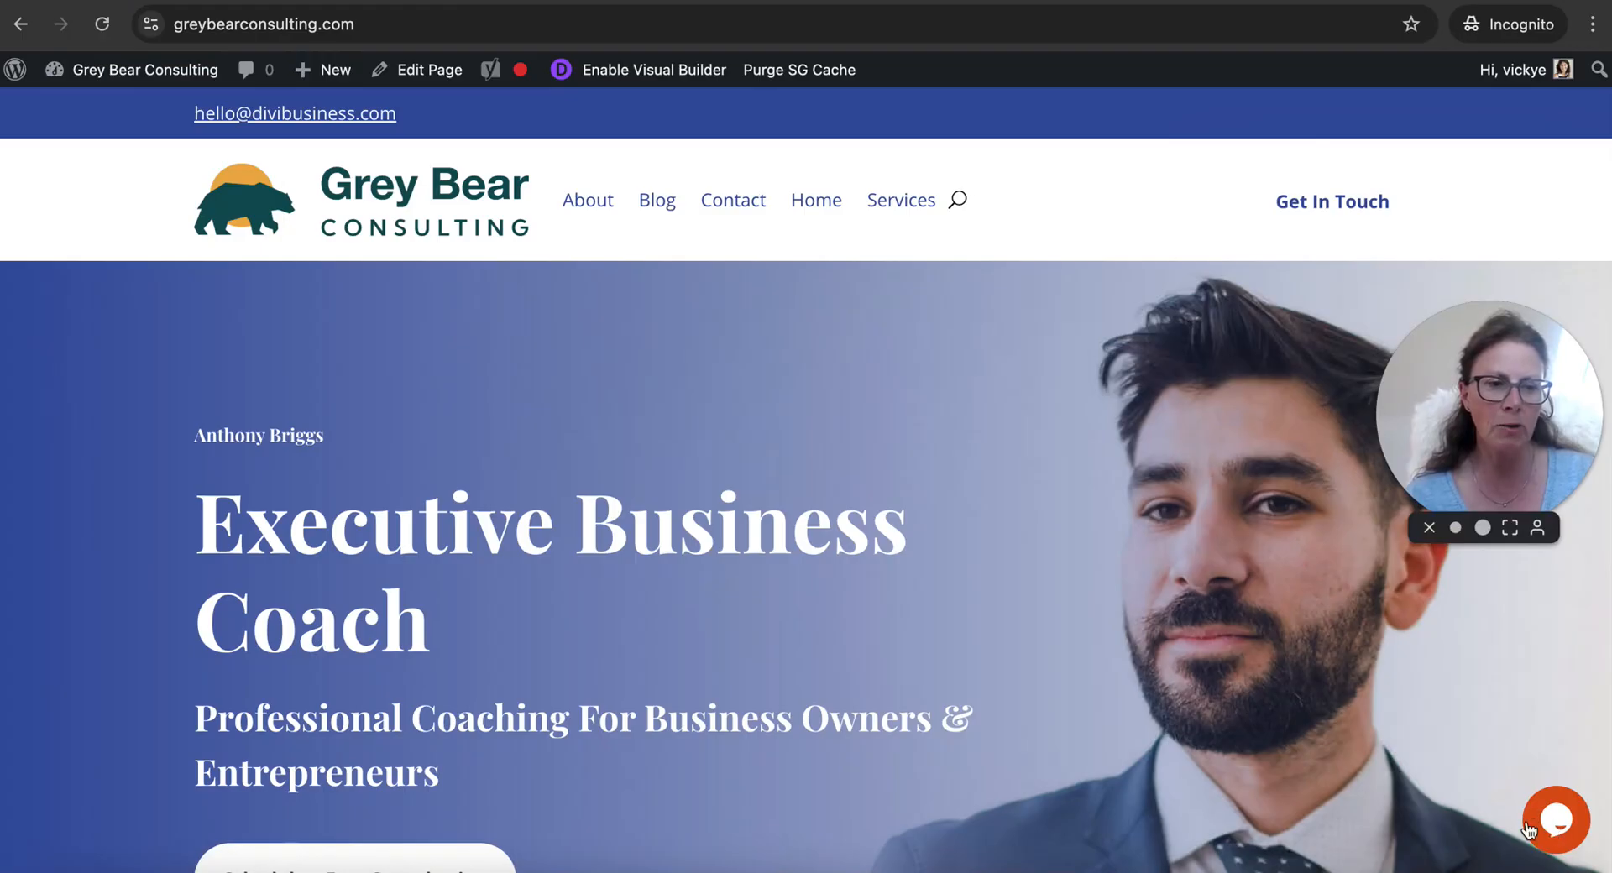
Return to the tawk.to dashboard and view the Invite Members task of the Getting Started checklist
left_click(261, 2)
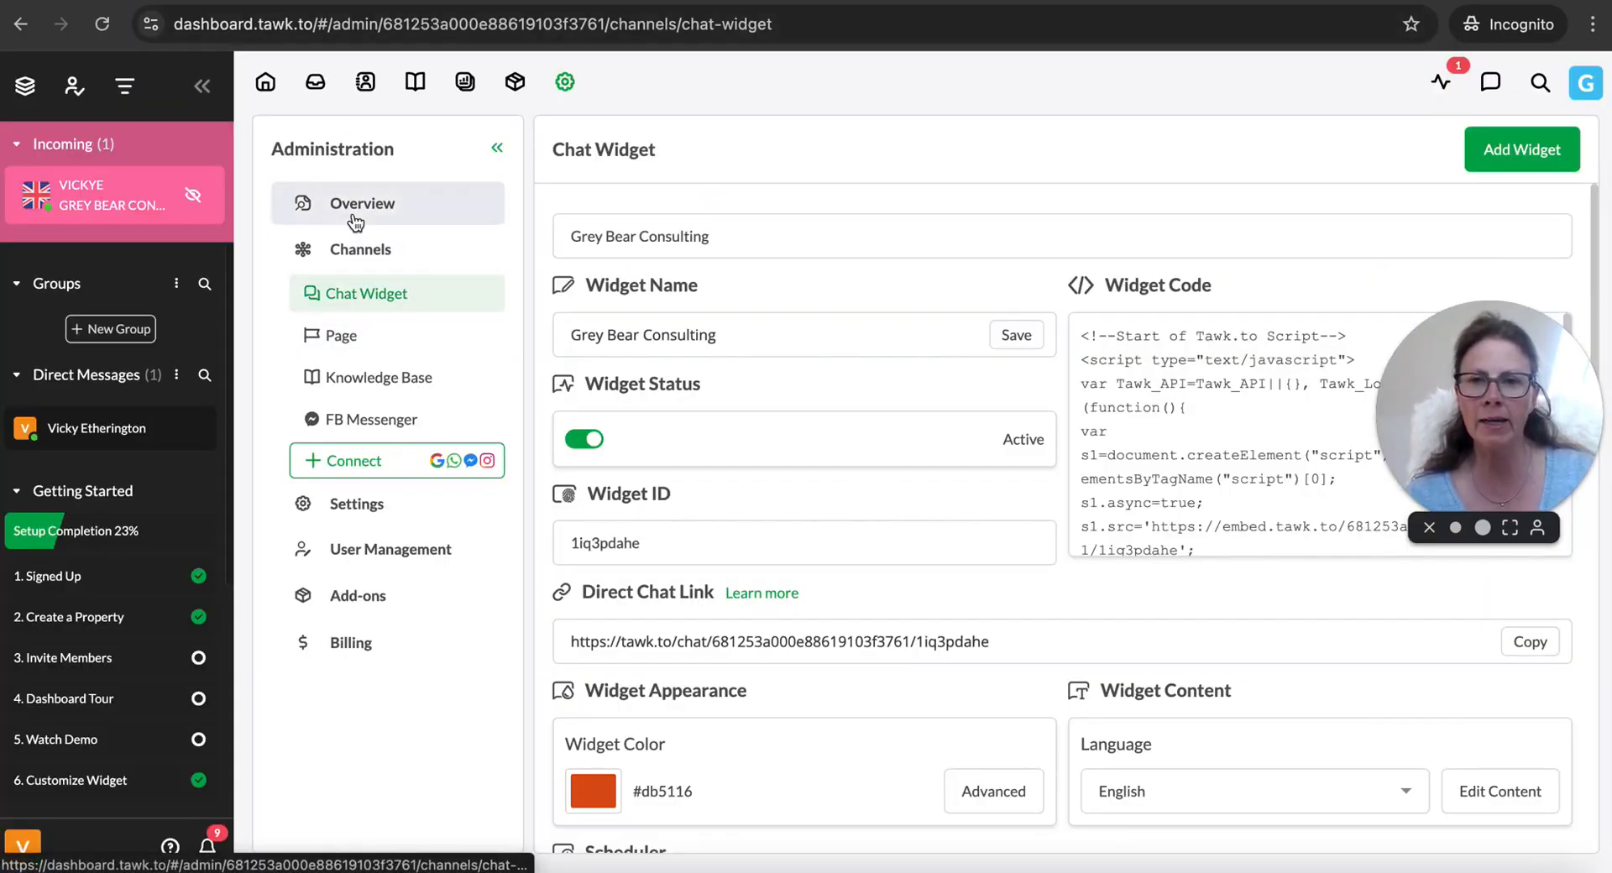
left_click(317, 97)
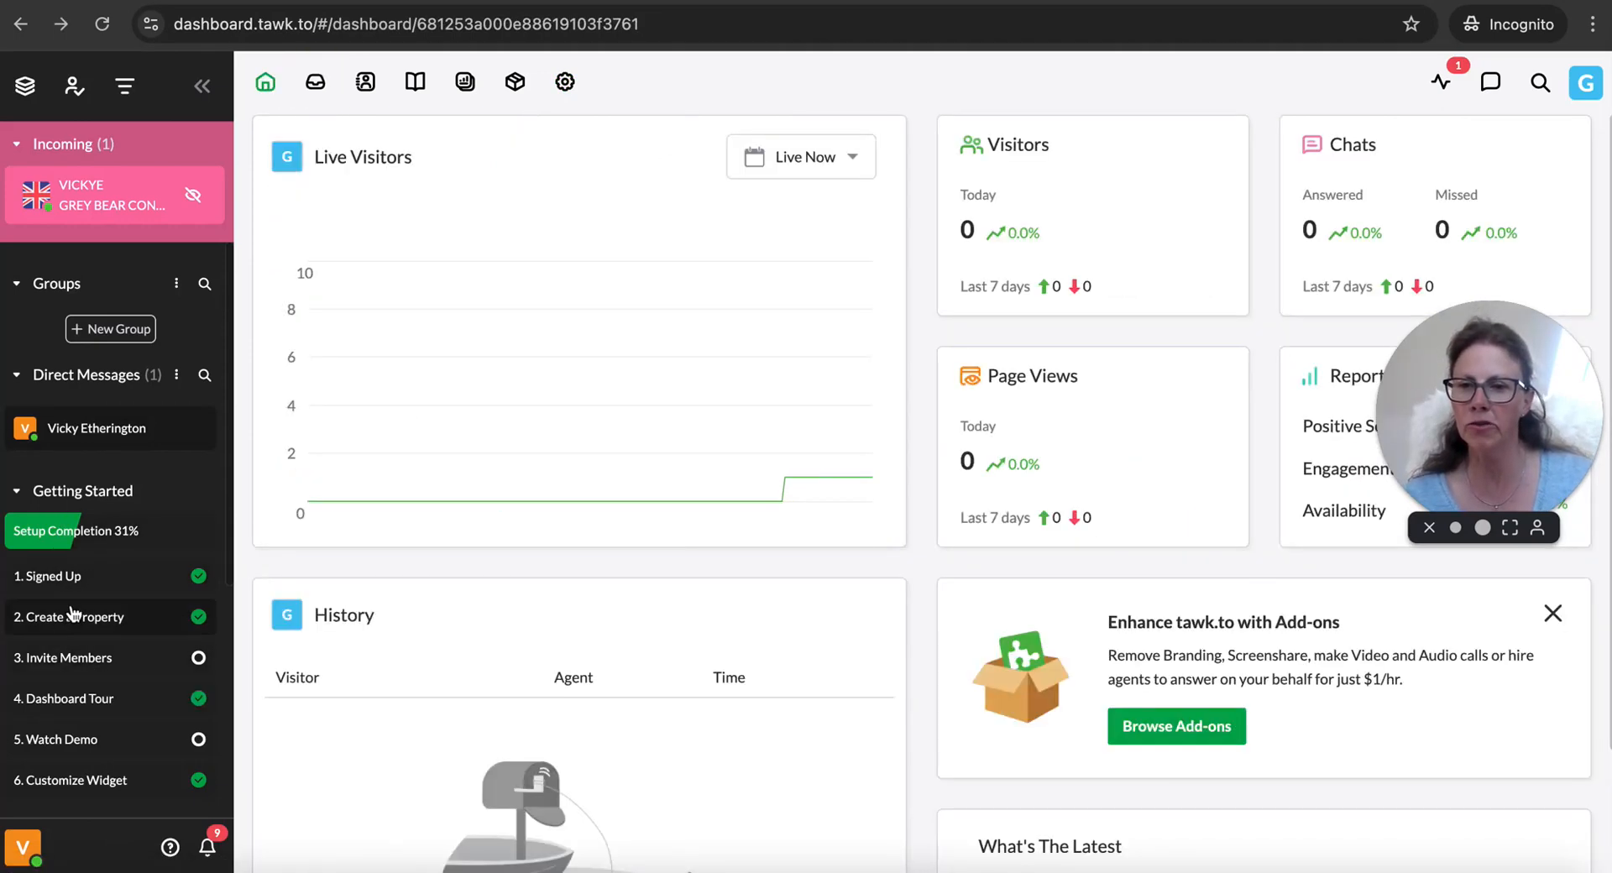
left_click(72, 664)
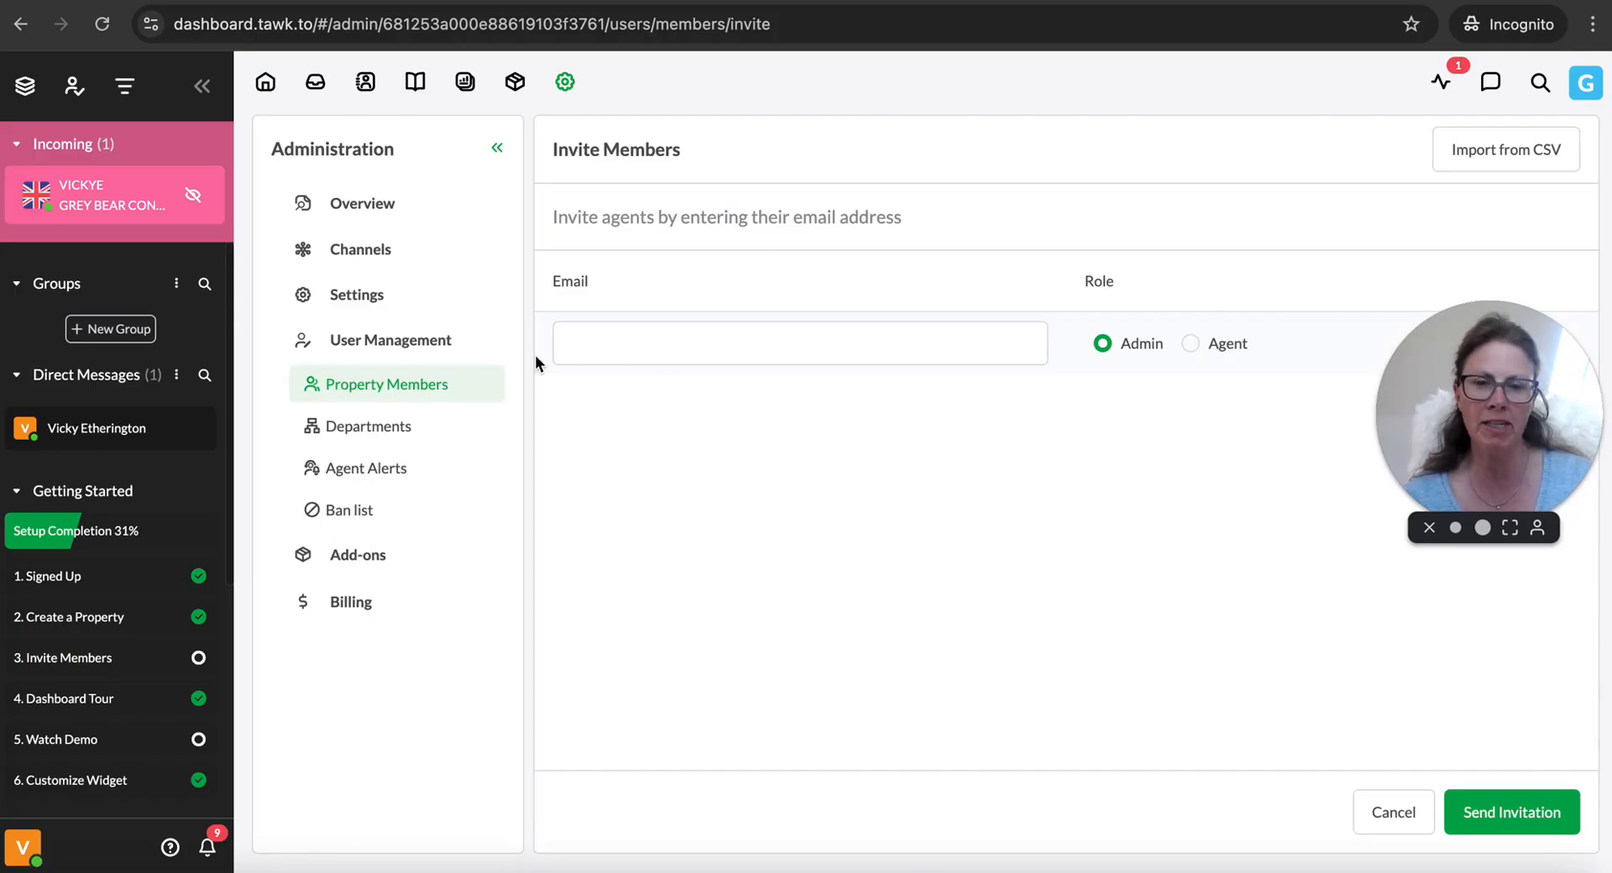
Open the Dashboard Tour task, decline the tour and review the remaining Getting Started tasks down to Check out Add-ons
left_click(71, 700)
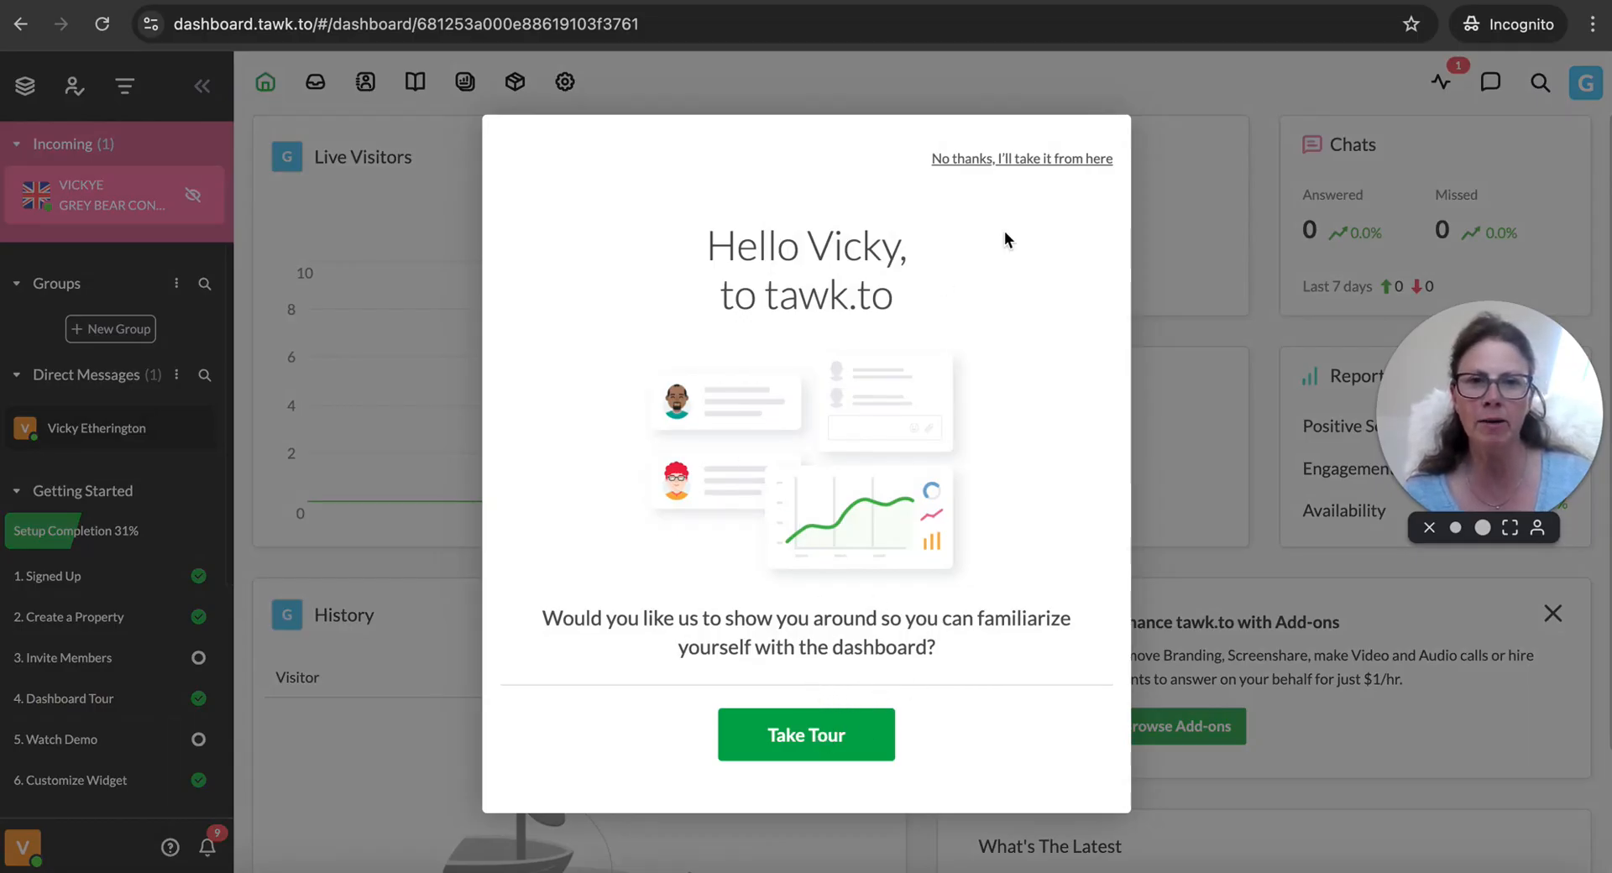
left_click(1011, 162)
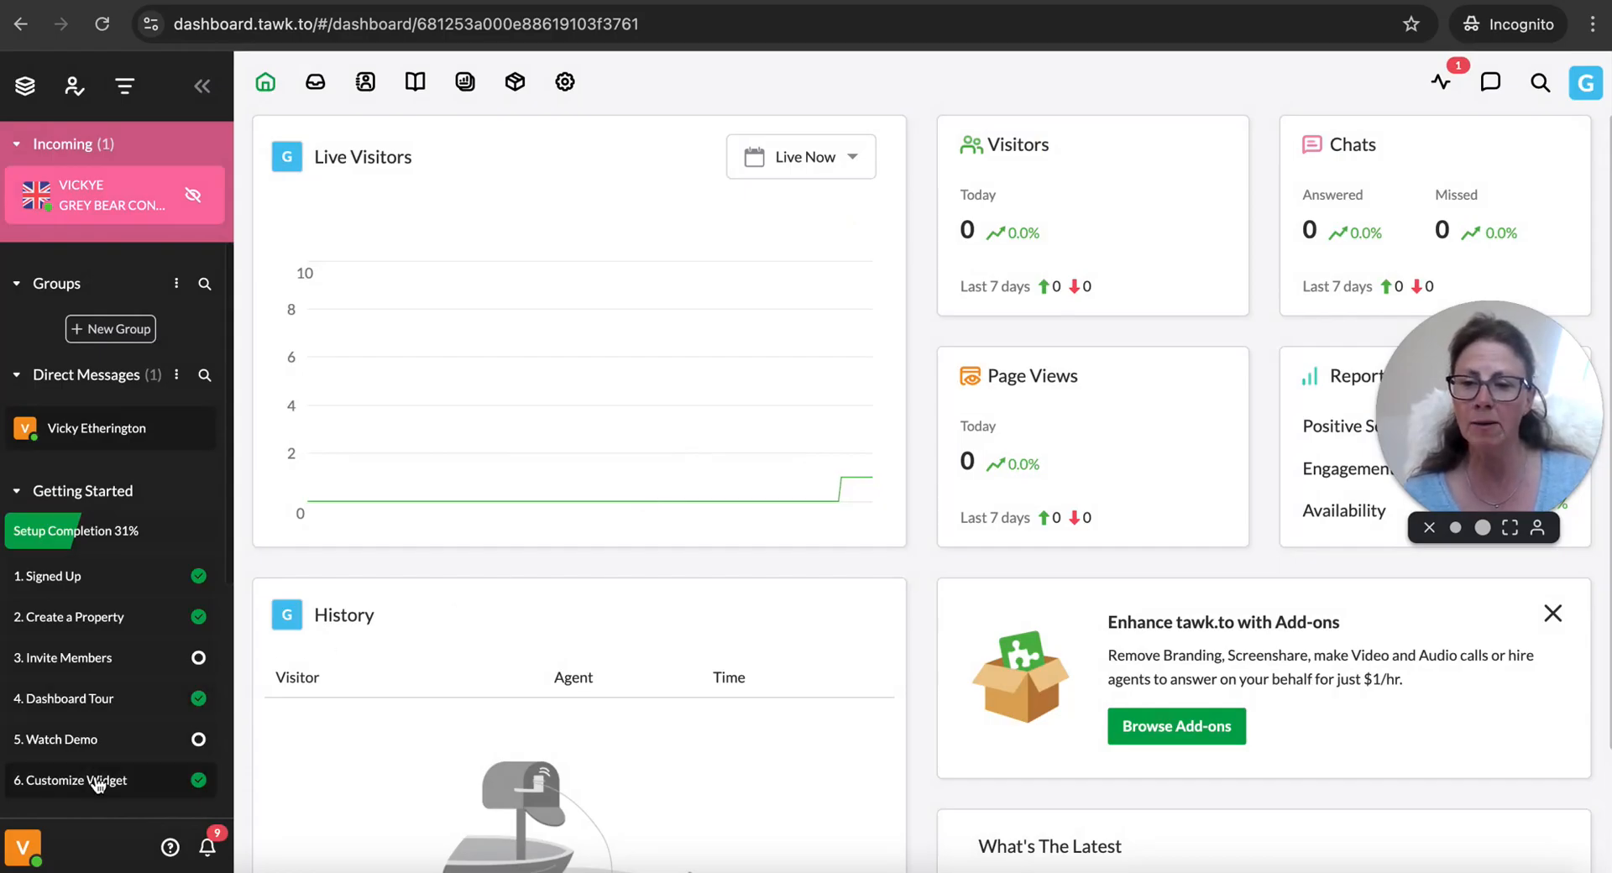
scroll(162, 768, "down", 3)
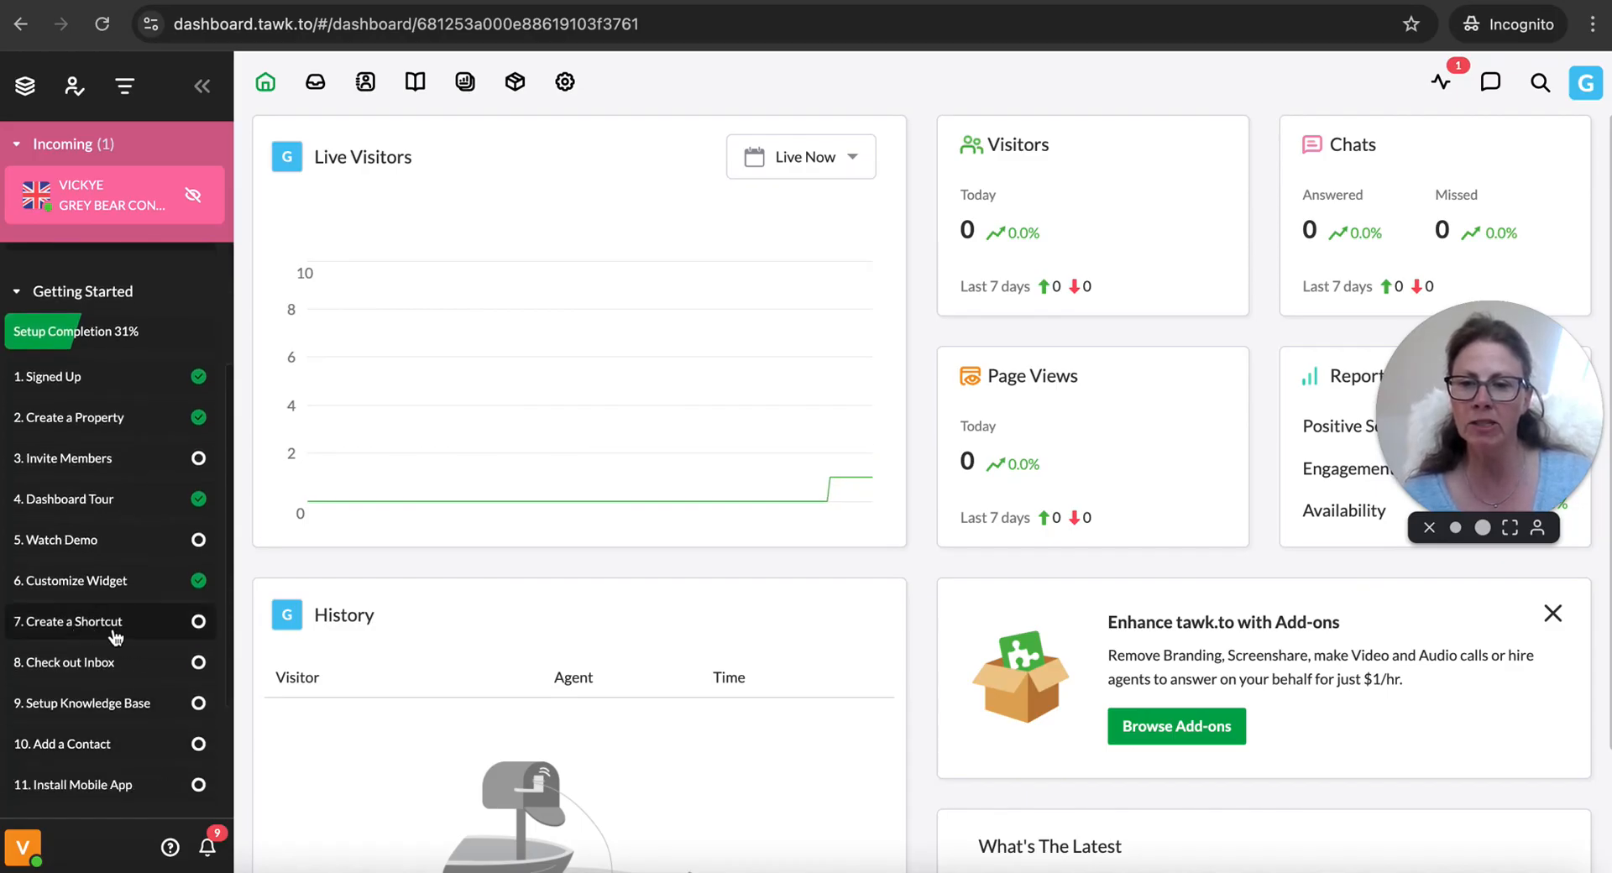
scroll(120, 677, "down", 1)
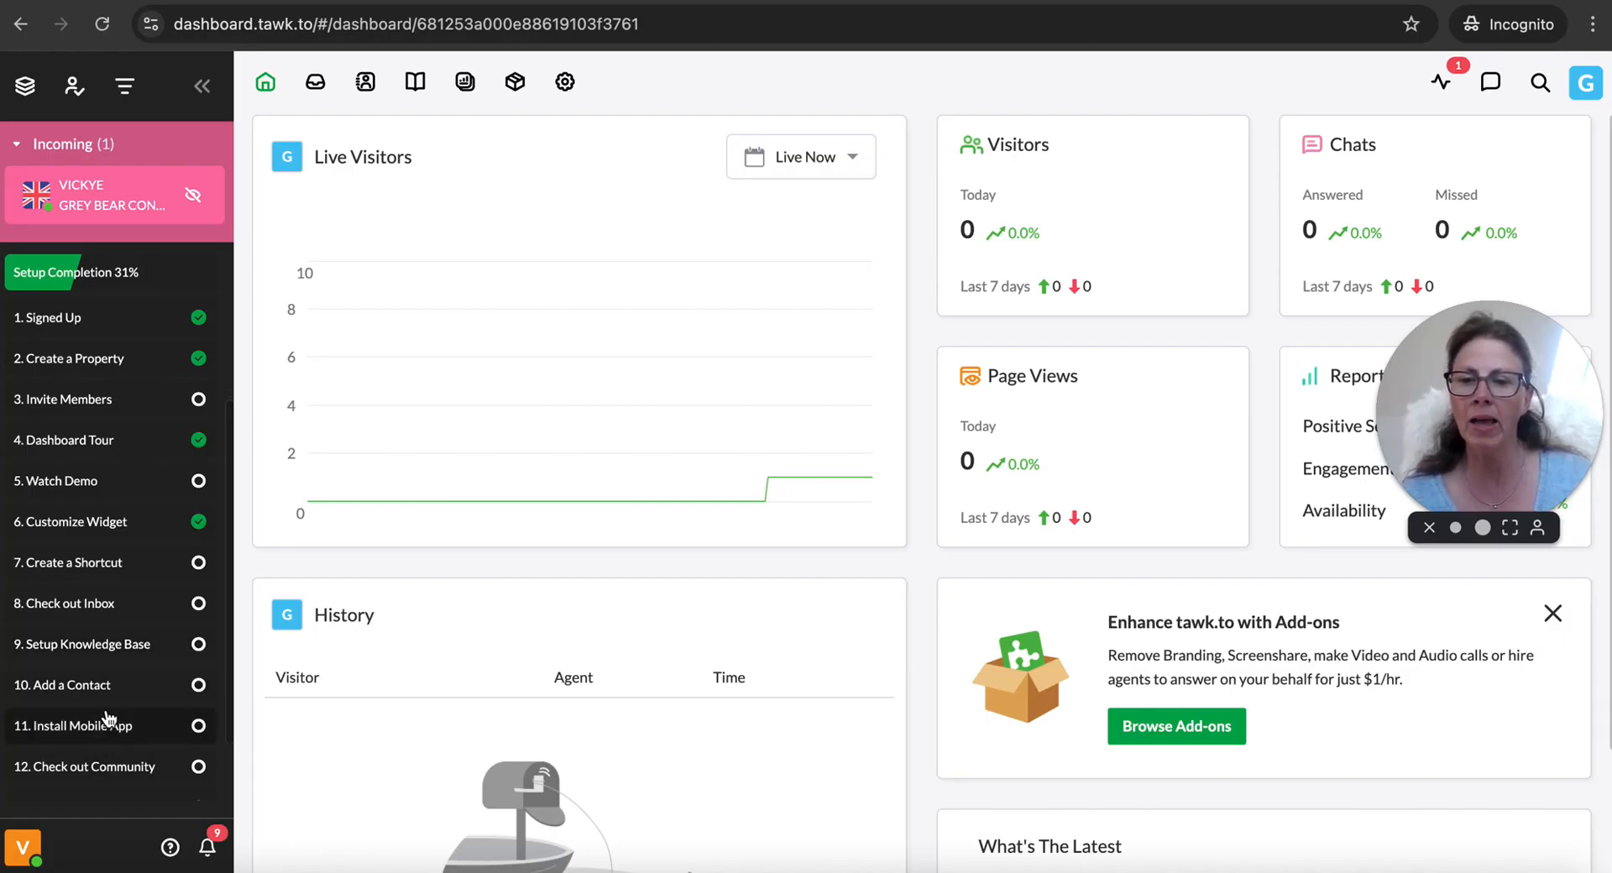
scroll(108, 669, "down", 1)
scroll(108, 669, "down", 1)
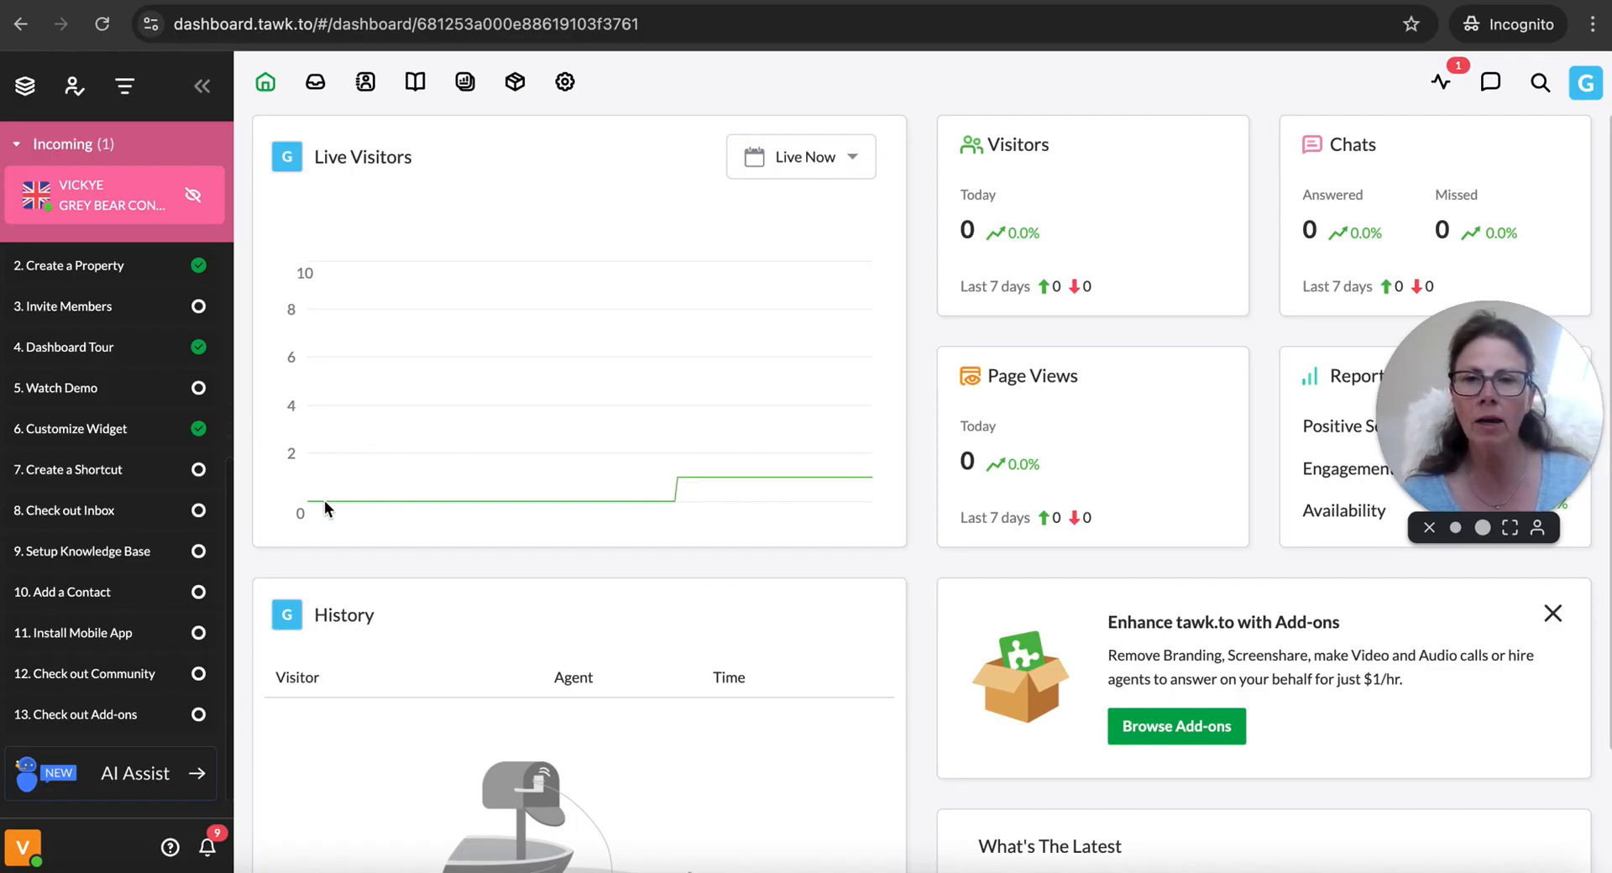
Open the administration overview of the Grey Bear Consulting property
left_click(564, 81)
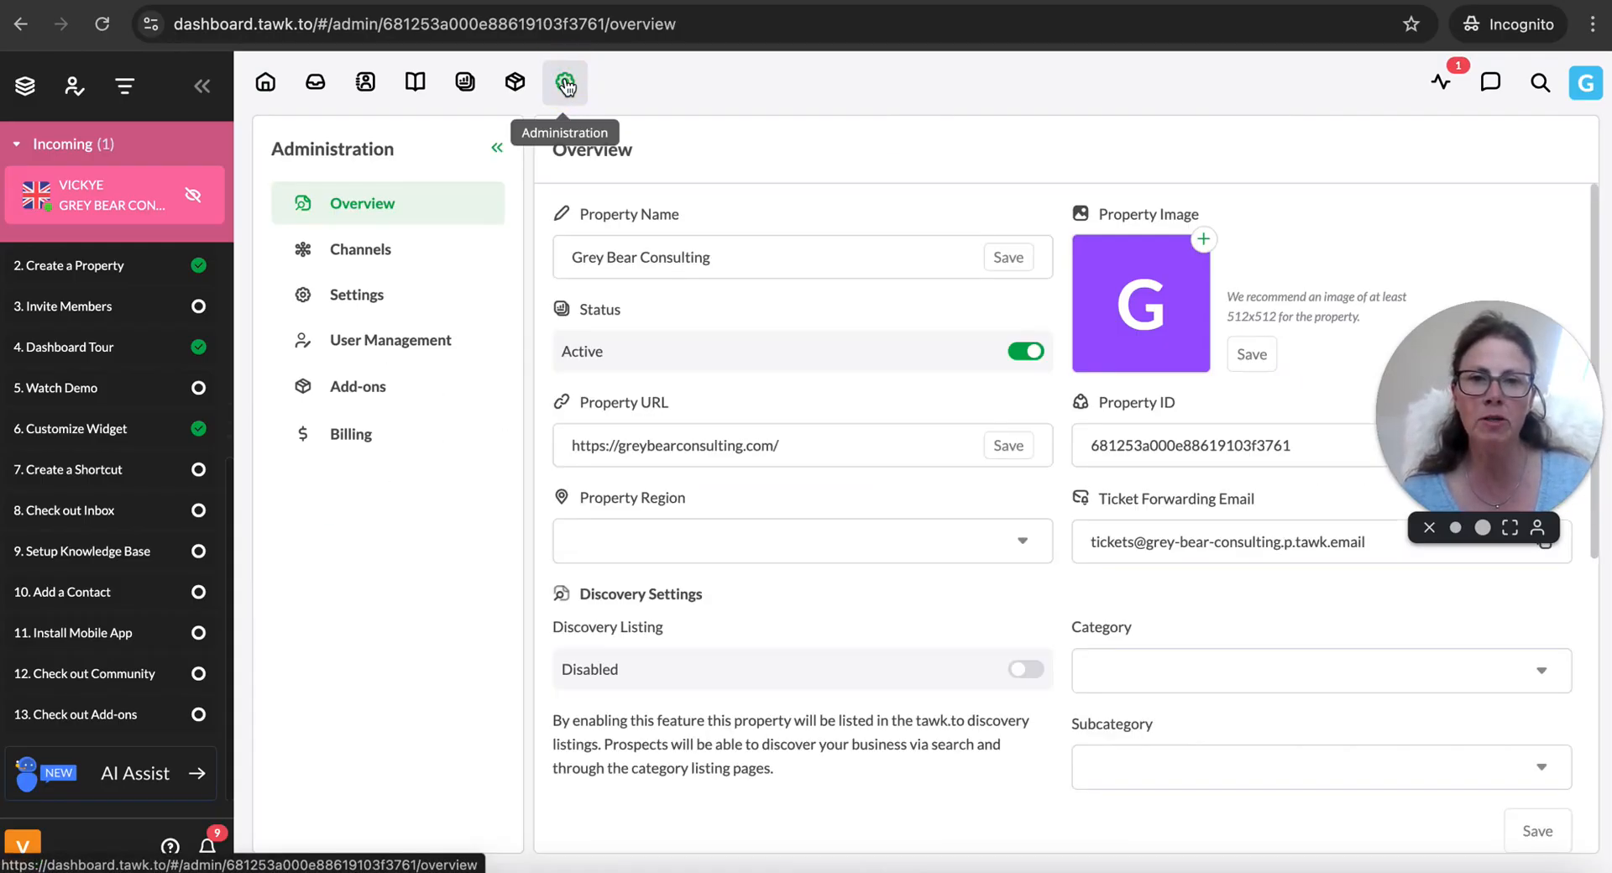